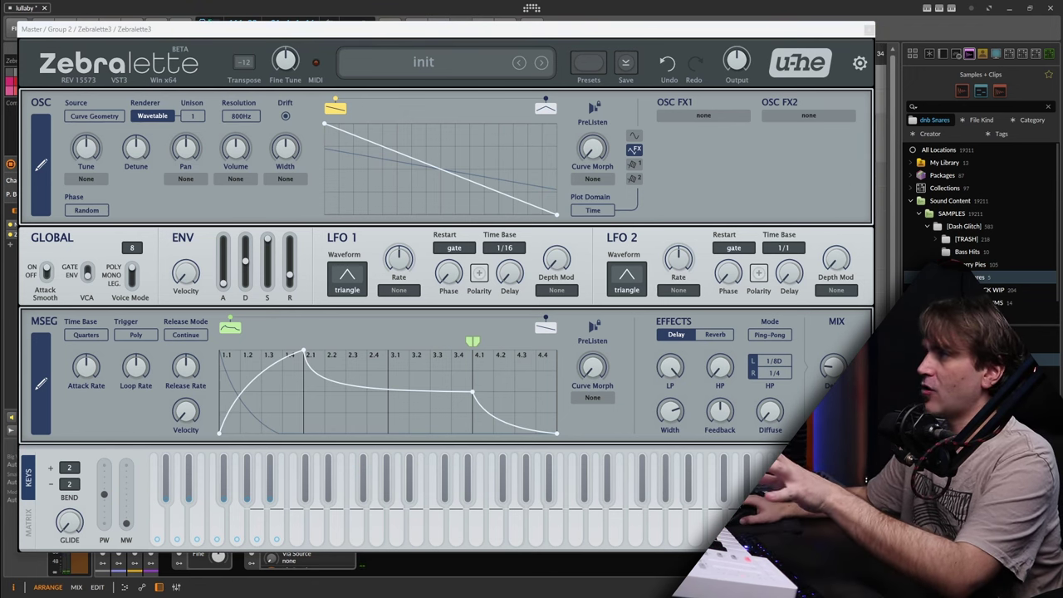
Step: Load a saved multi-curve set into the oscillator and sweep Curve Morph through its shapes
right_click(453, 165)
right_click(415, 144)
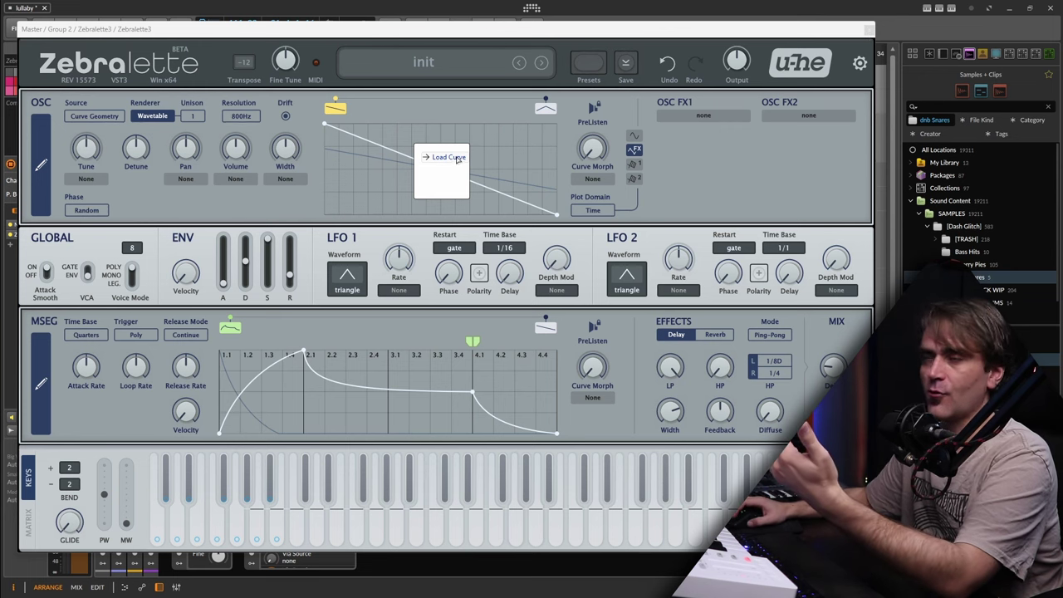
left_click(709, 147)
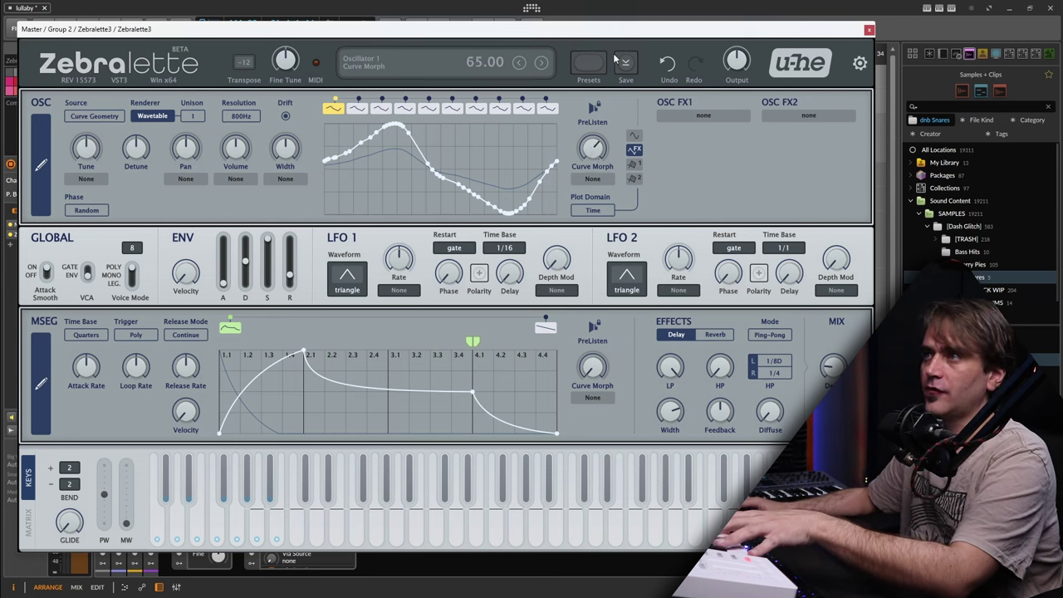
left_click_drag(615, 58, 623, 149)
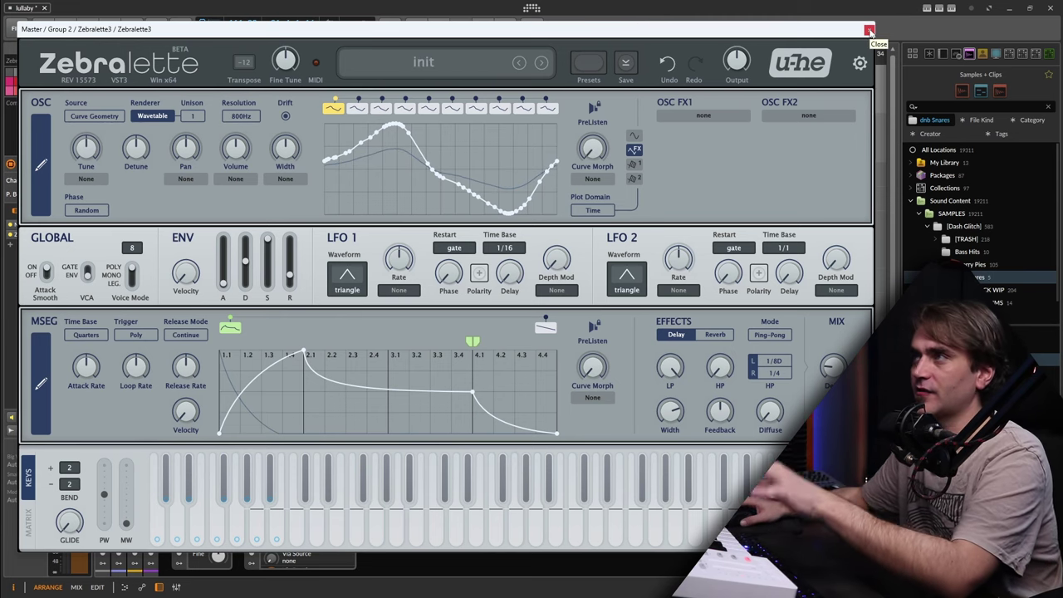
Step: Close the synth window and open the DGClarinet1 audio clip for detailed viewing to examine its waveform cycles
left_click(869, 31)
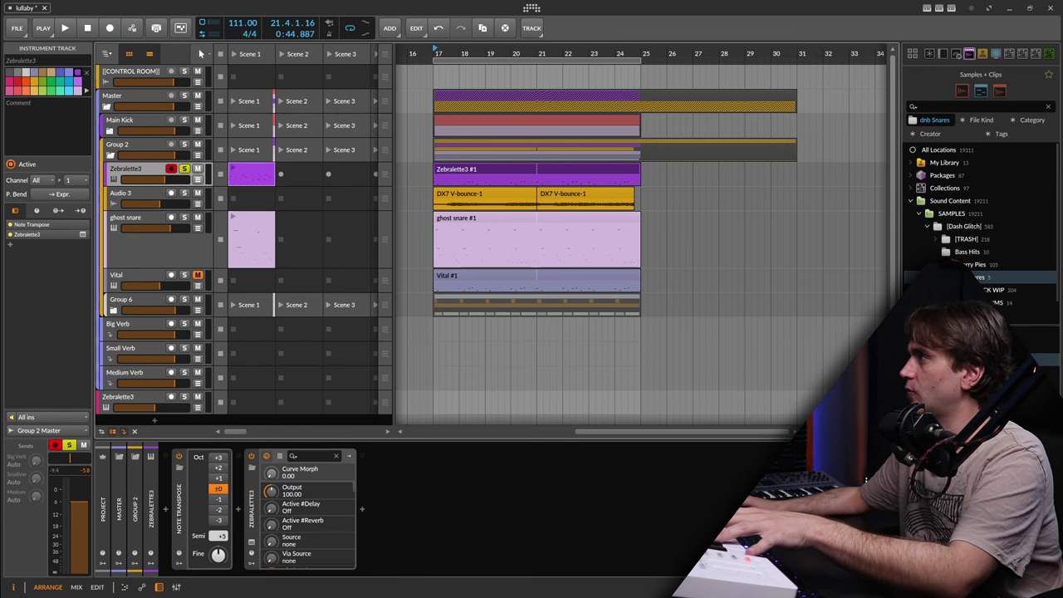
scroll(642, 240, "down", 1)
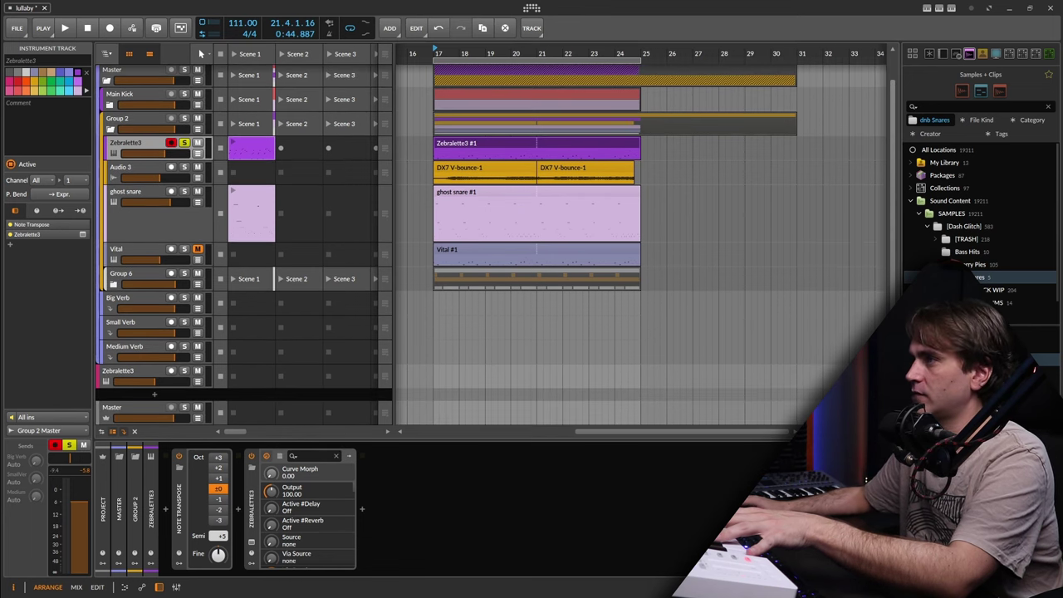
left_click_drag(981, 359, 844, 376)
left_click_drag(856, 375, 669, 373)
double_click(670, 373)
scroll(258, 427, "up", 2)
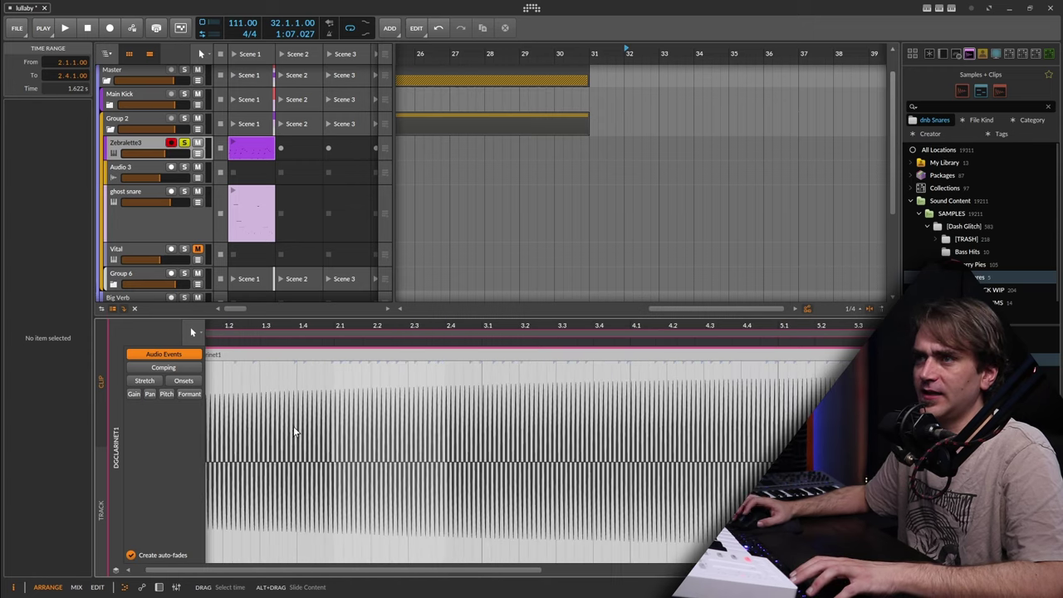
scroll(293, 432, "up", 10)
scroll(442, 474, "down", 12)
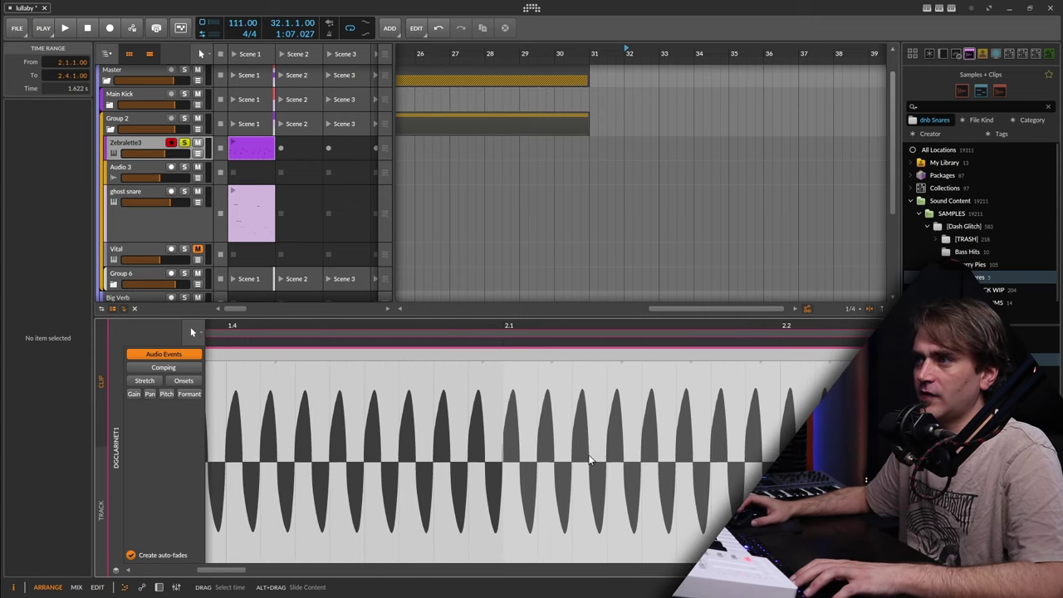
left_click_drag(650, 453, 401, 451)
scroll(402, 451, "up", 1)
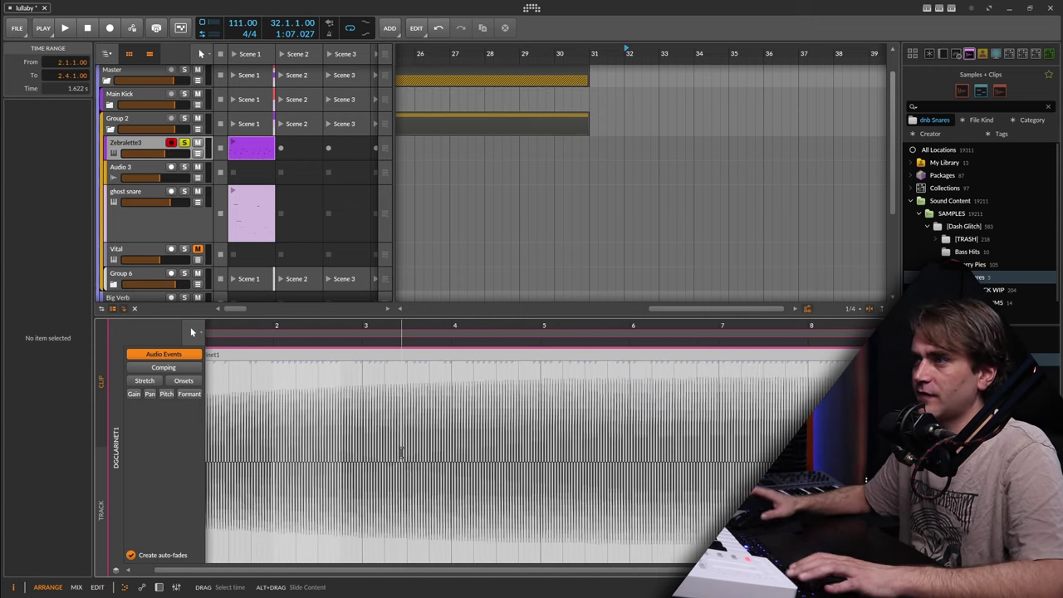
scroll(652, 492, "down", 3)
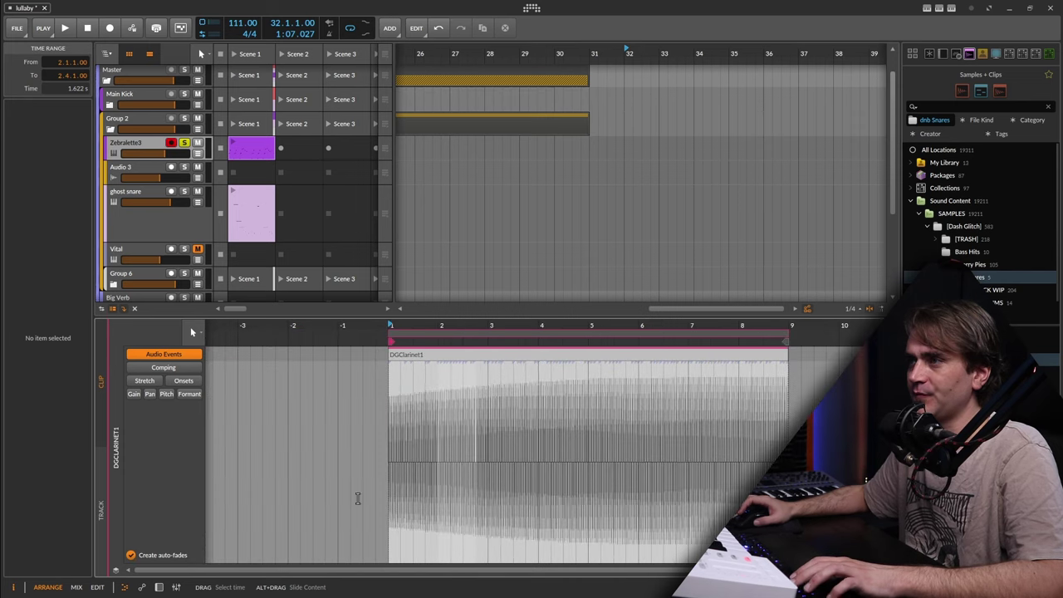
Step: Return to the device view, delete the DGClarinet1 clip from the arrangement and select its track
left_click(158, 587)
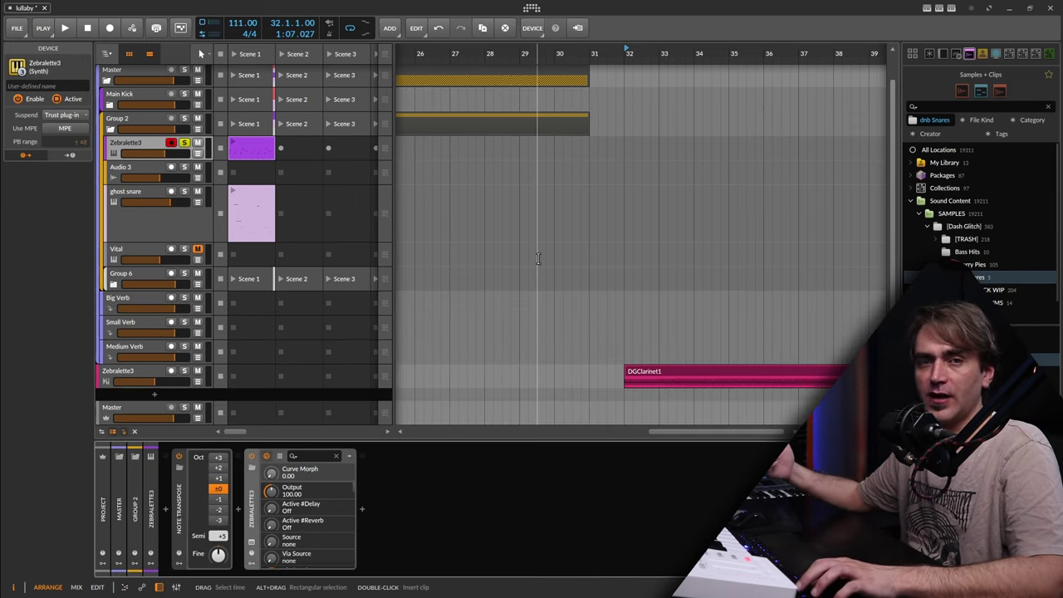
left_click(712, 372)
key("Delete")
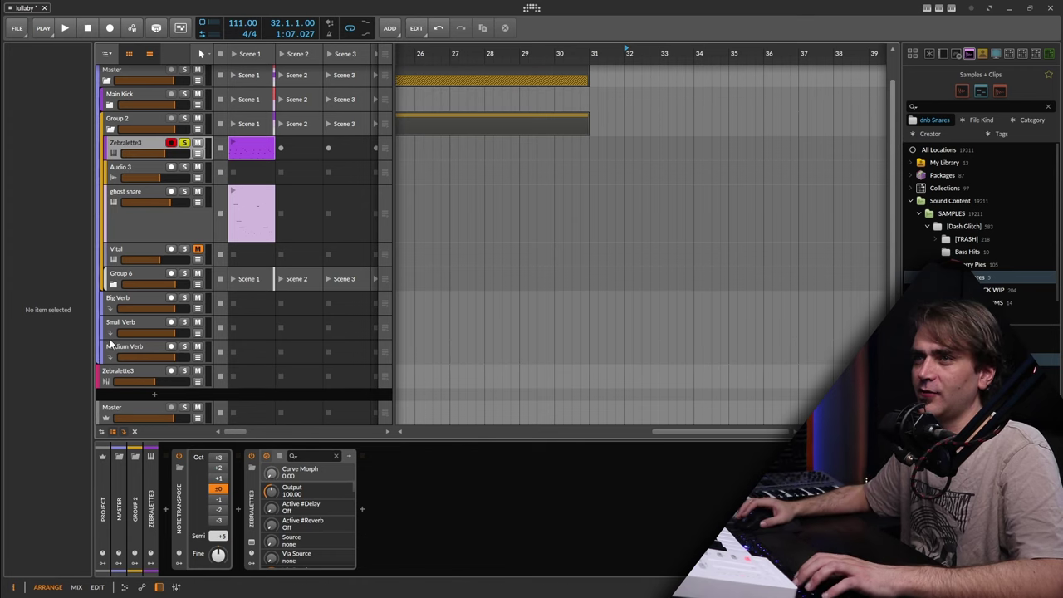
left_click(114, 379)
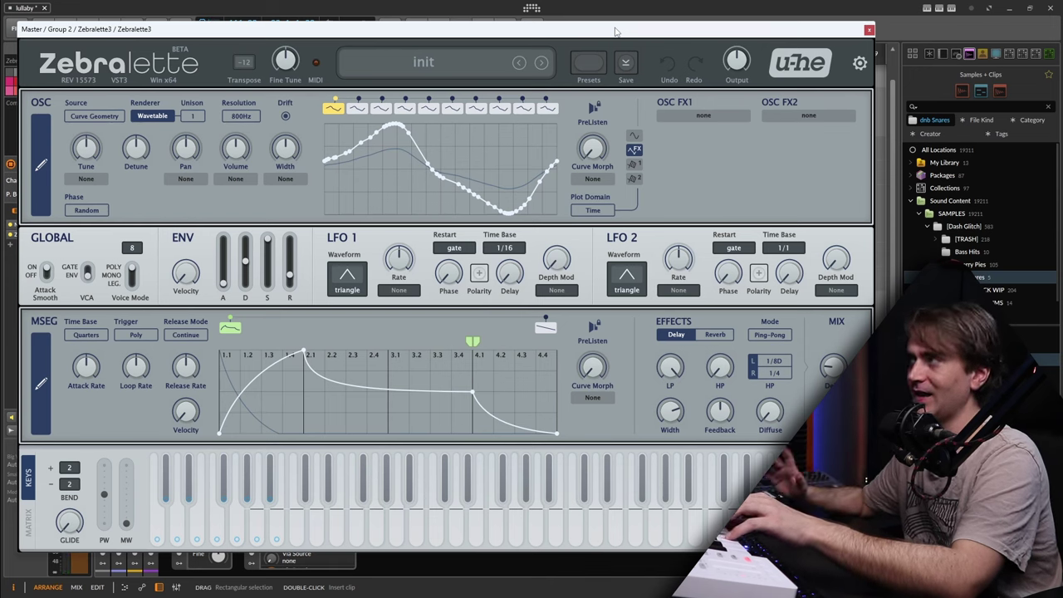
Step: Inspect the oscillator's loaded curves one by one, including in the curve editor, and sweep Curve Morph across them
left_click(356, 113)
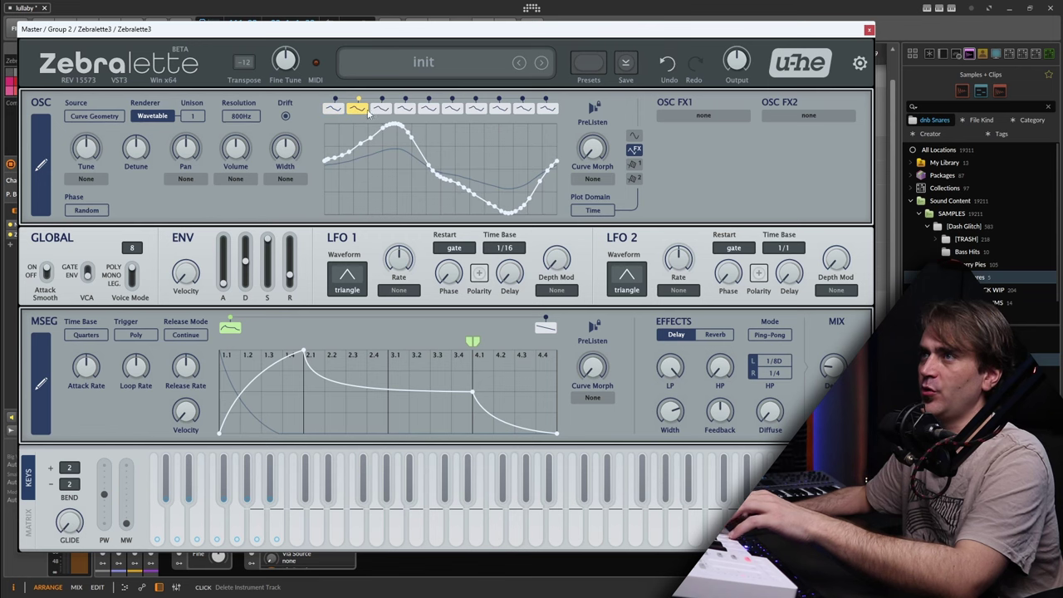
left_click(405, 110)
left_click(429, 110)
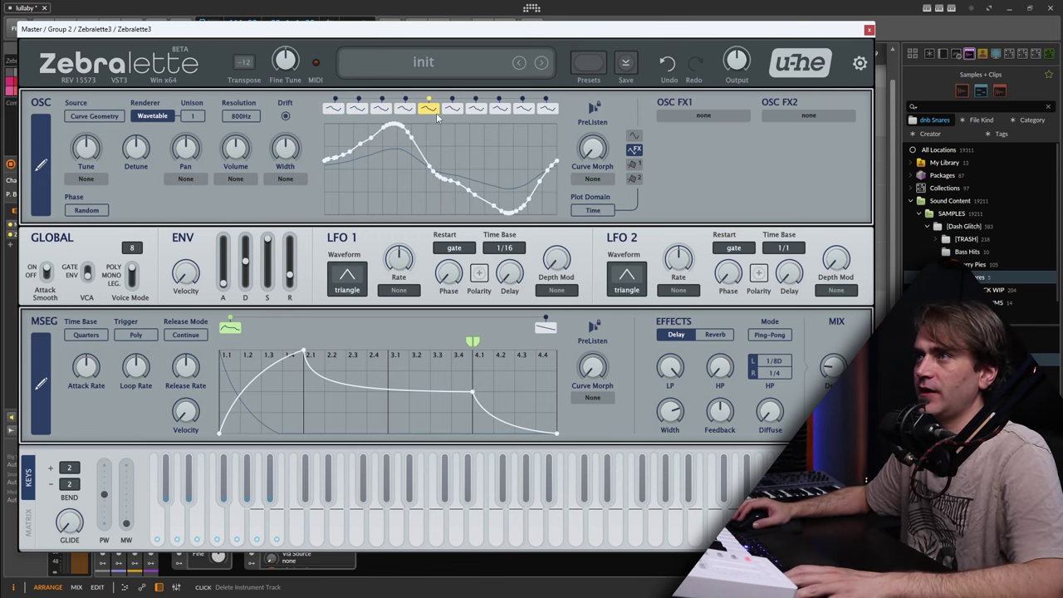
left_click(41, 163)
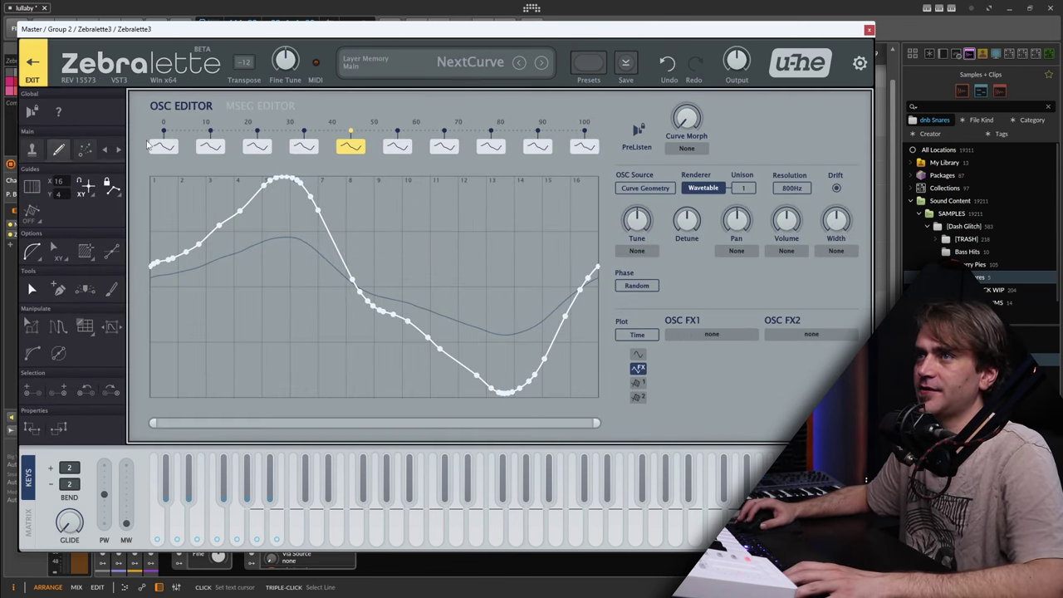
left_click_drag(352, 148, 177, 153)
left_click(32, 63)
left_click(381, 110)
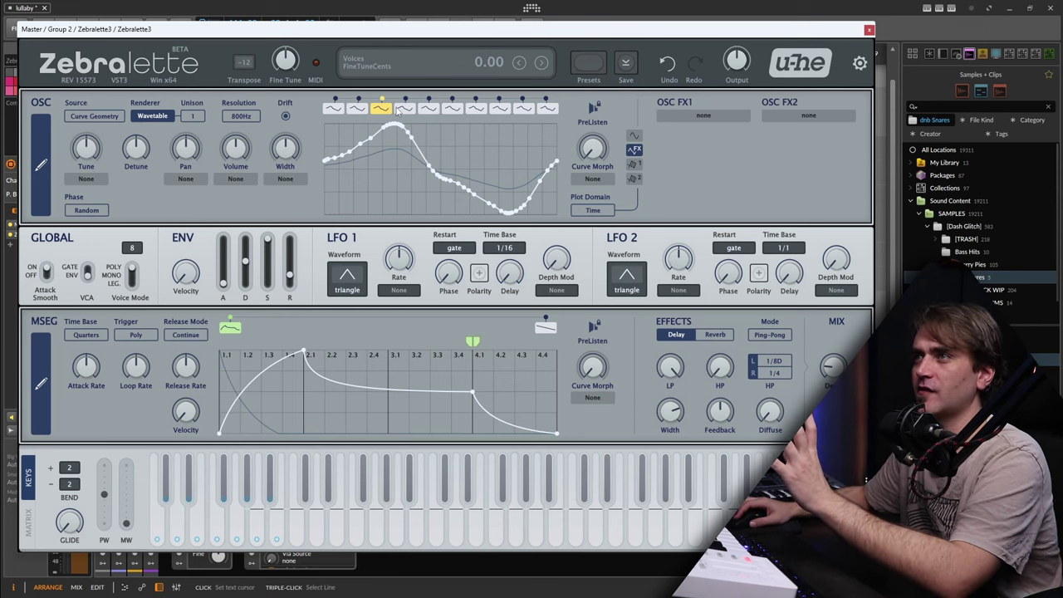
left_click(333, 109)
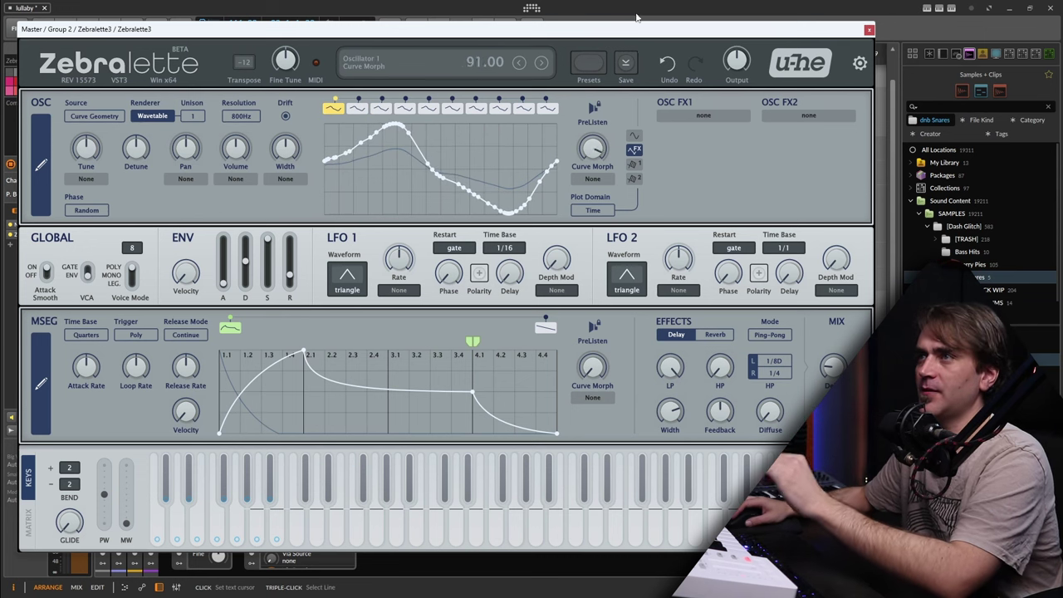
left_click_drag(636, 16, 596, 145)
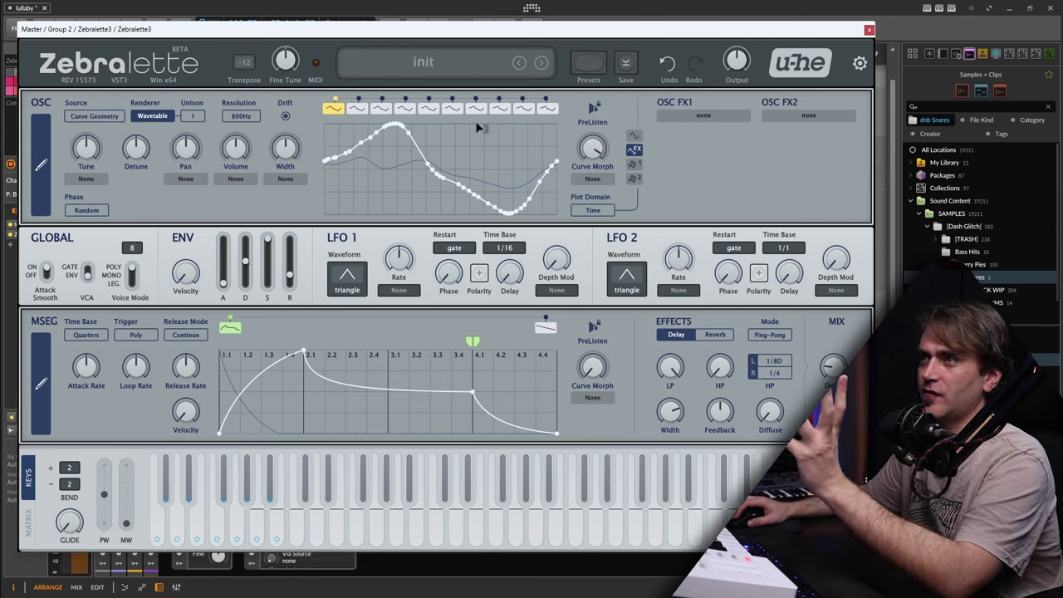
Step: Open the oscillator's first curve in the curve editor and set its morph transition to Crossfade
left_click(523, 108)
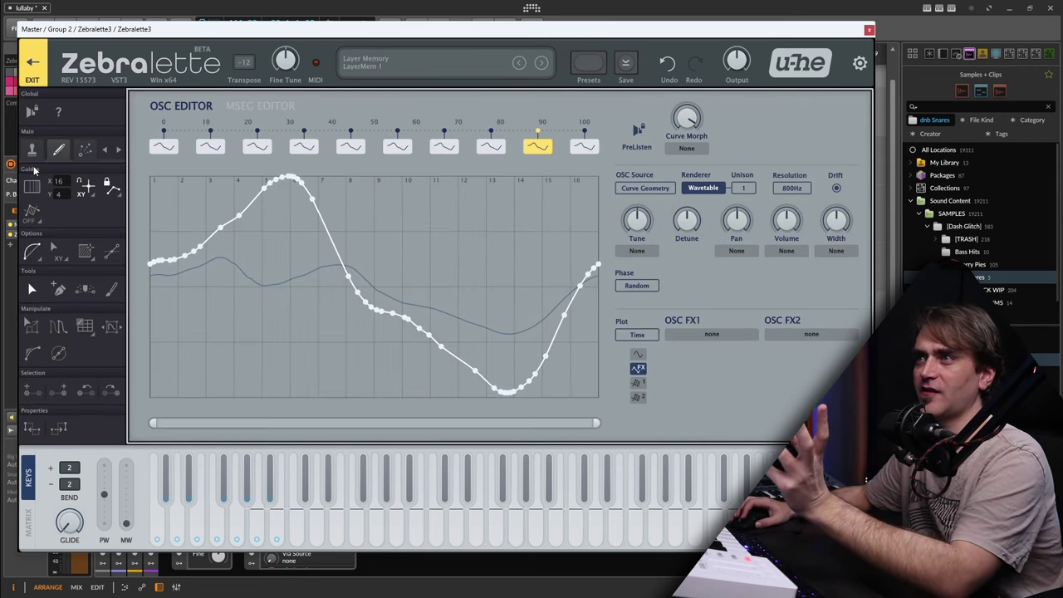
left_click(40, 164)
left_click(163, 147)
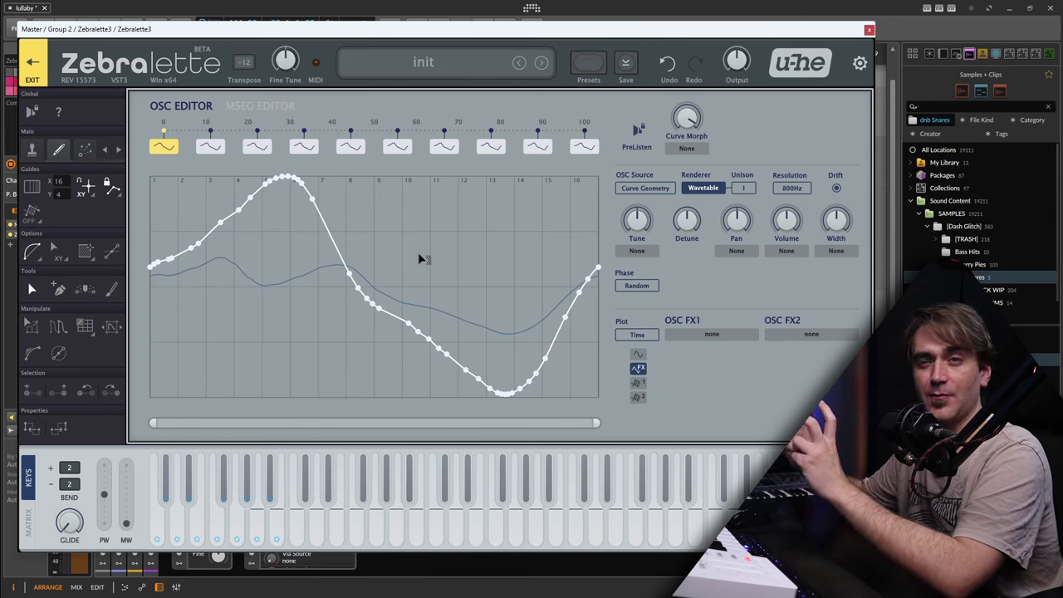
left_click(84, 151)
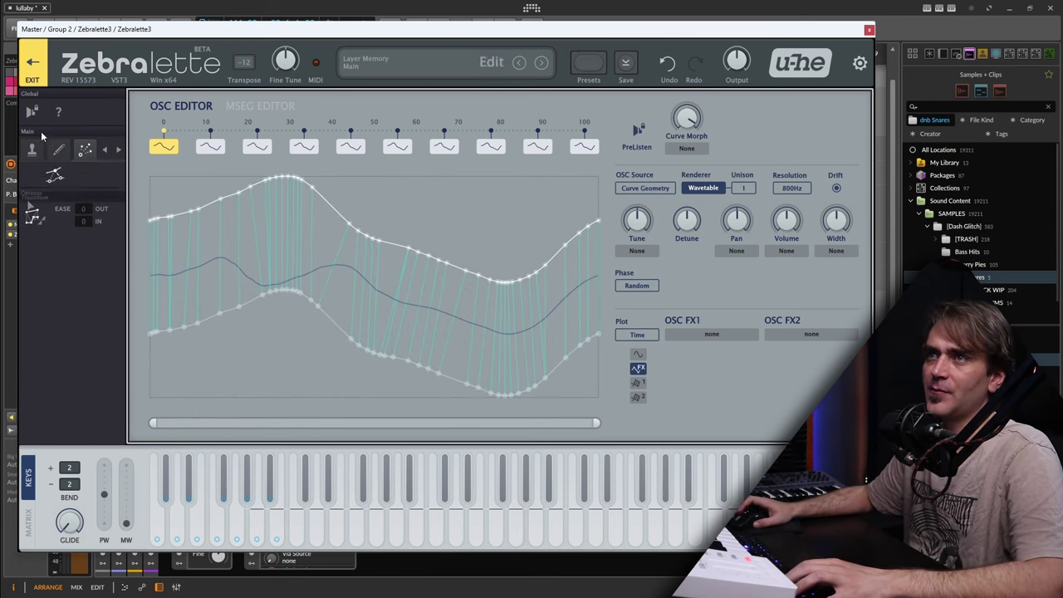
left_click(33, 227)
left_click(57, 260)
Step: Set the morph transition of the oscillator's second, third and fourth curves to Crossfade
left_click(212, 147)
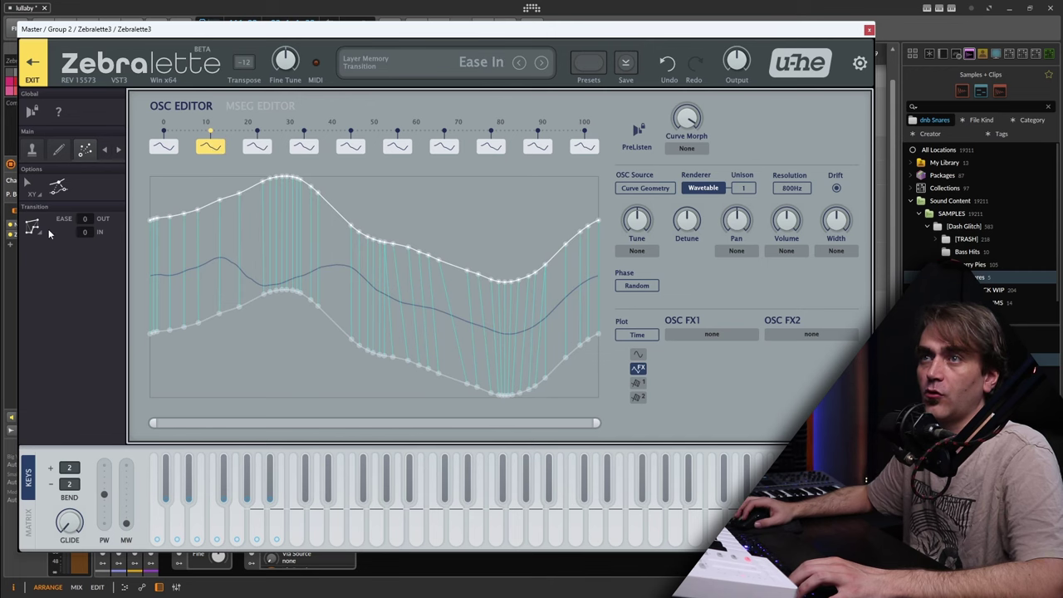
left_click(38, 230)
left_click(59, 228)
left_click(259, 151)
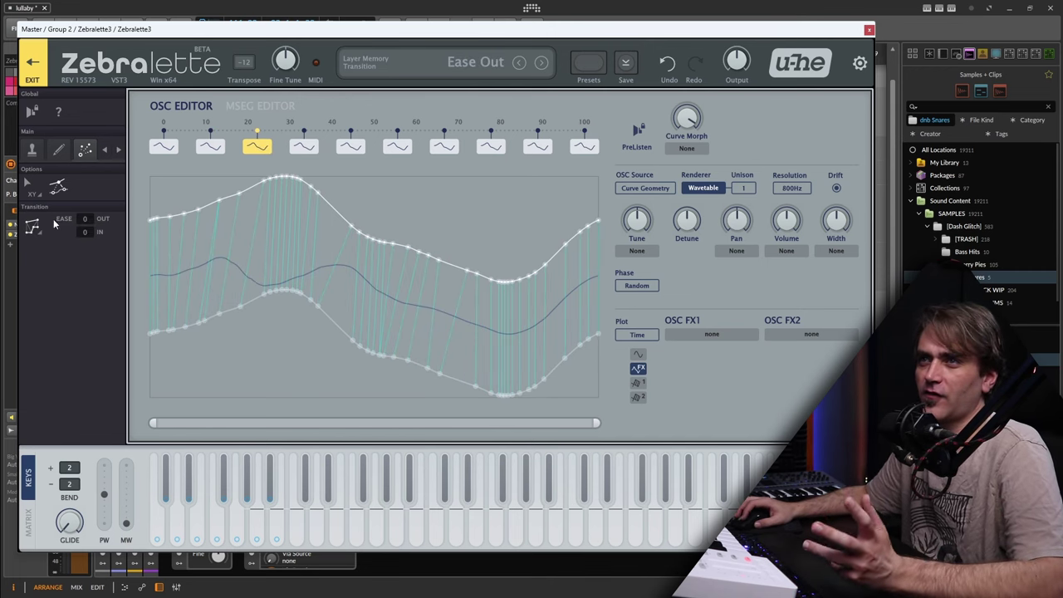
left_click(33, 228)
left_click(50, 257)
left_click(303, 147)
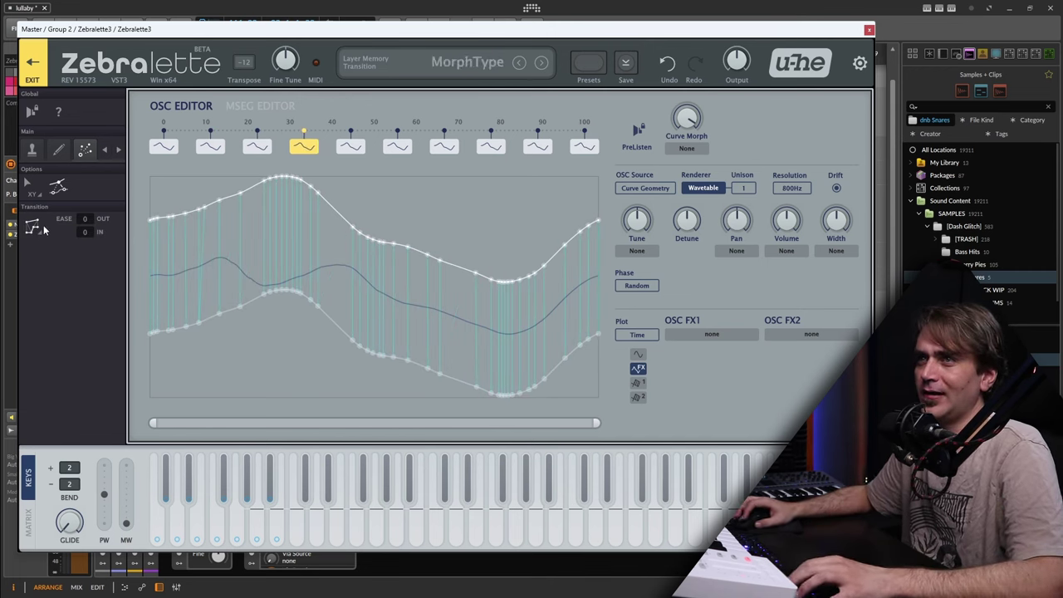
left_click(33, 228)
left_click(66, 260)
Step: Set the morph transition of the fifth, sixth and seventh curves to Crossfade, and return to the synth's main page
left_click(350, 147)
left_click(35, 227)
left_click(67, 233)
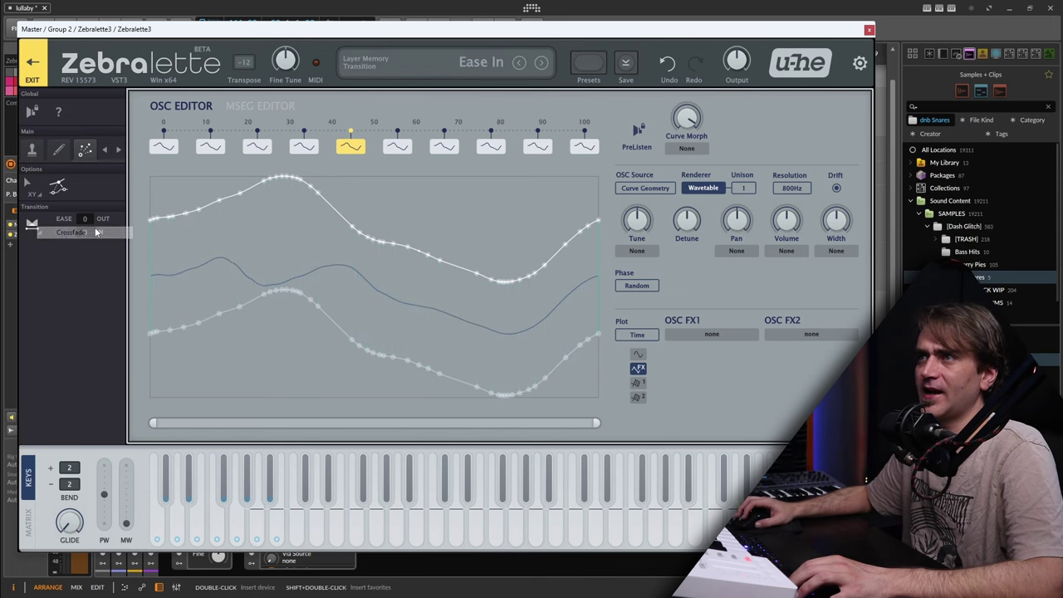
left_click(398, 147)
left_click(35, 227)
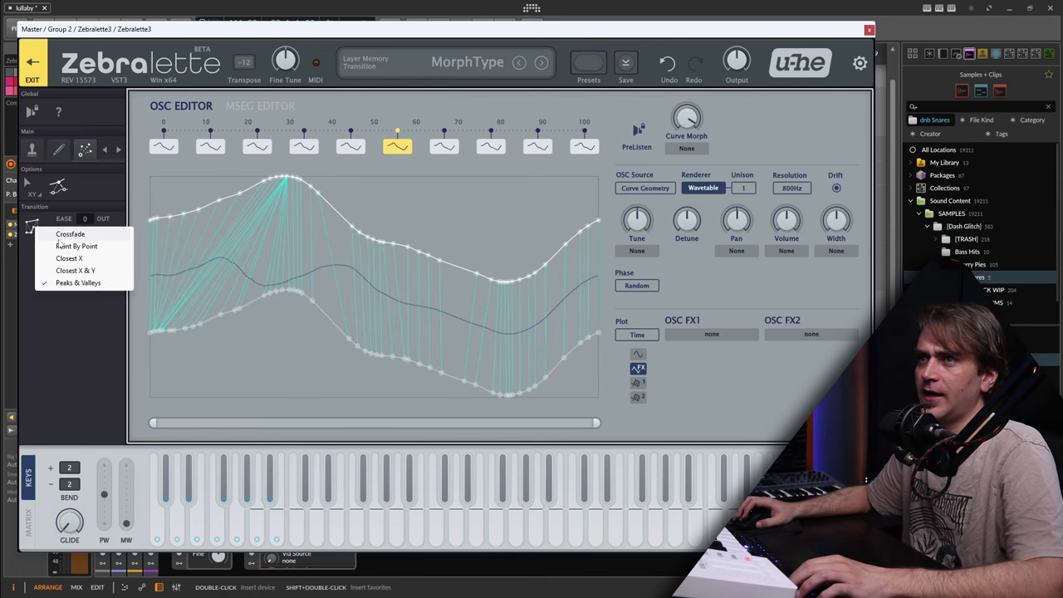
left_click(59, 238)
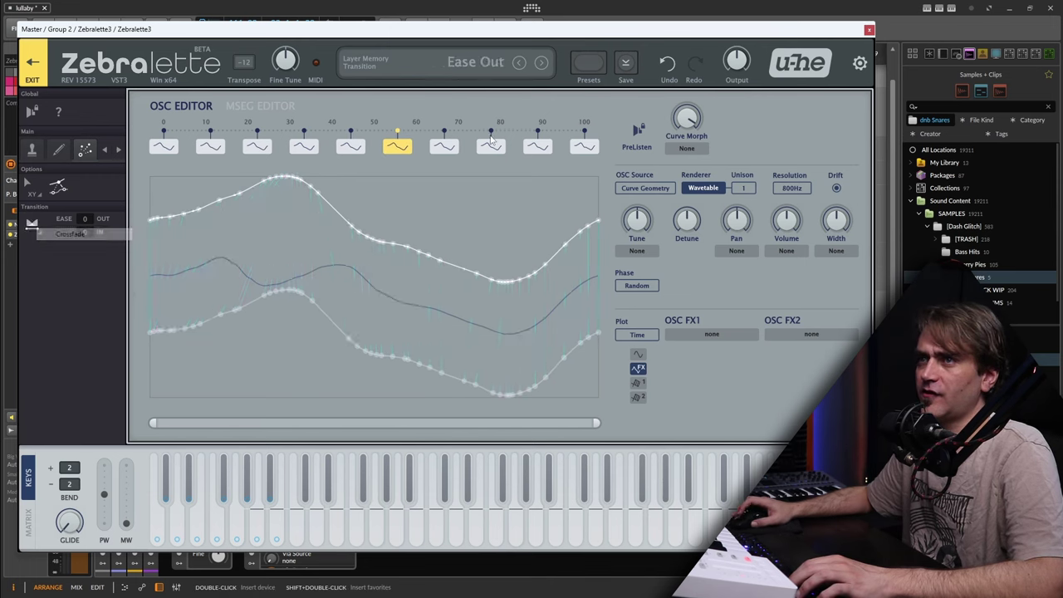
left_click(444, 147)
left_click(33, 227)
left_click(69, 237)
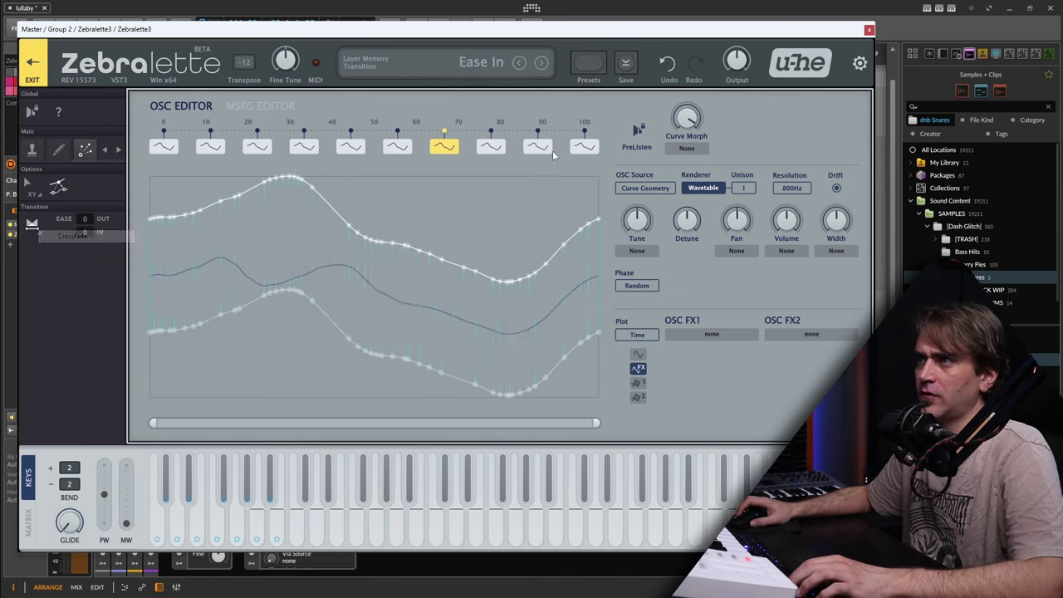
left_click(490, 147)
left_click(584, 147)
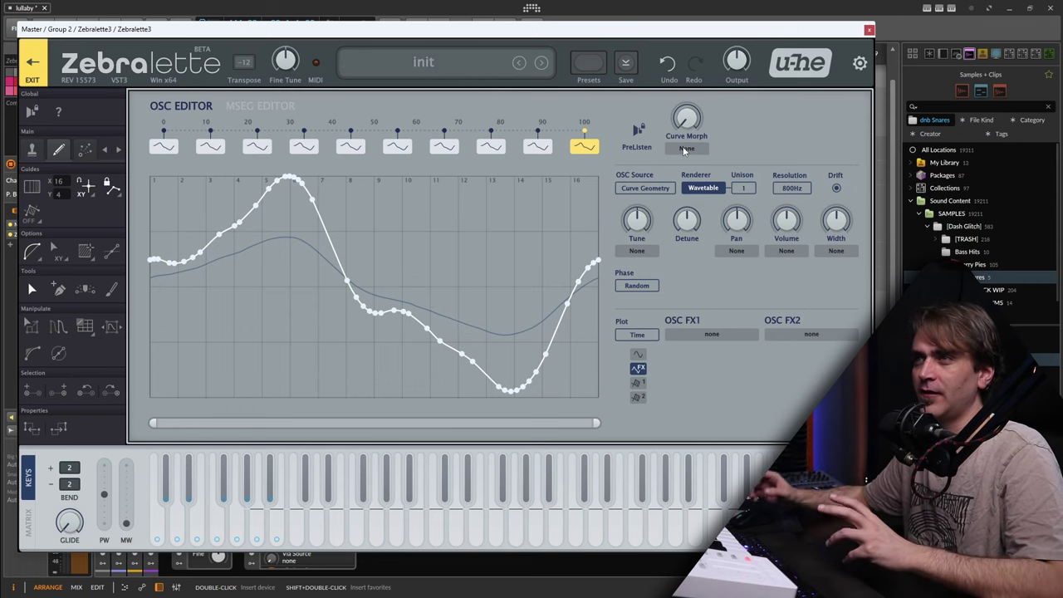
left_click(31, 66)
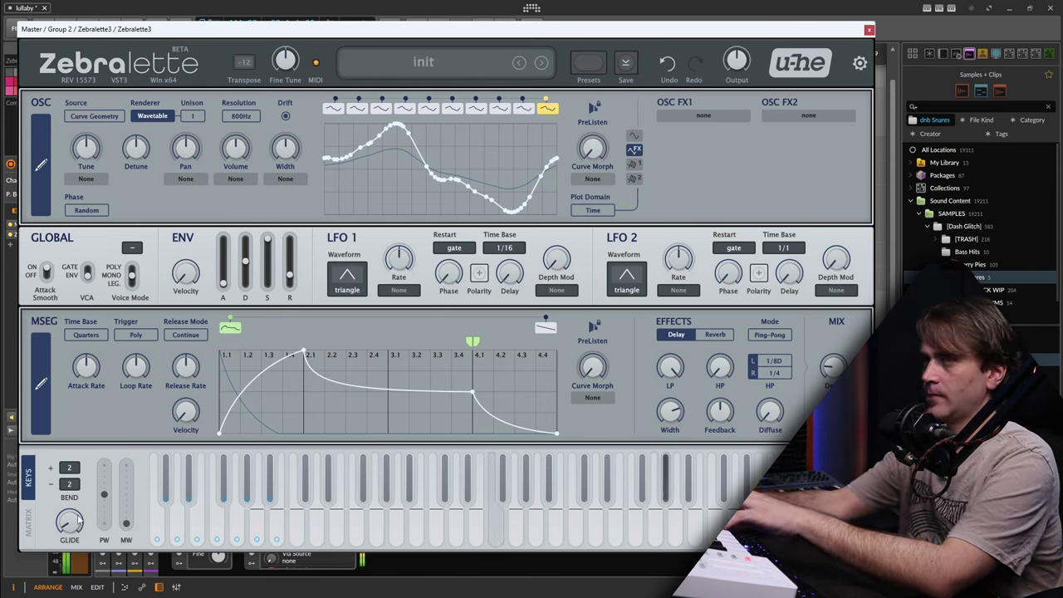
Step: Raise the voice Glide slightly and lengthen the envelope's Attack to most of its range
mouse_move(63, 528)
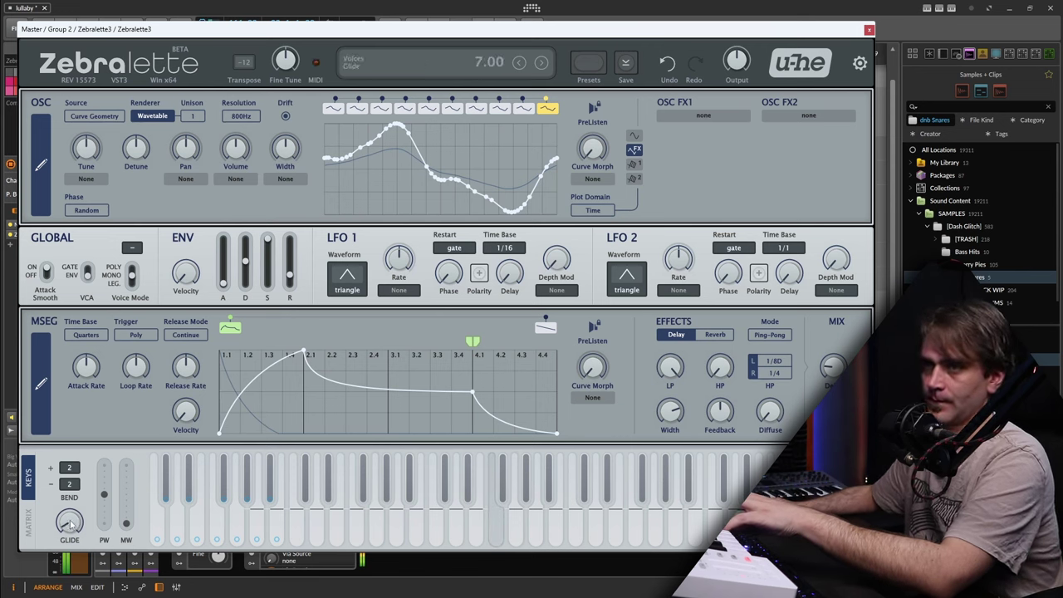
left_click_drag(70, 523, 70, 516)
mouse_move(233, 270)
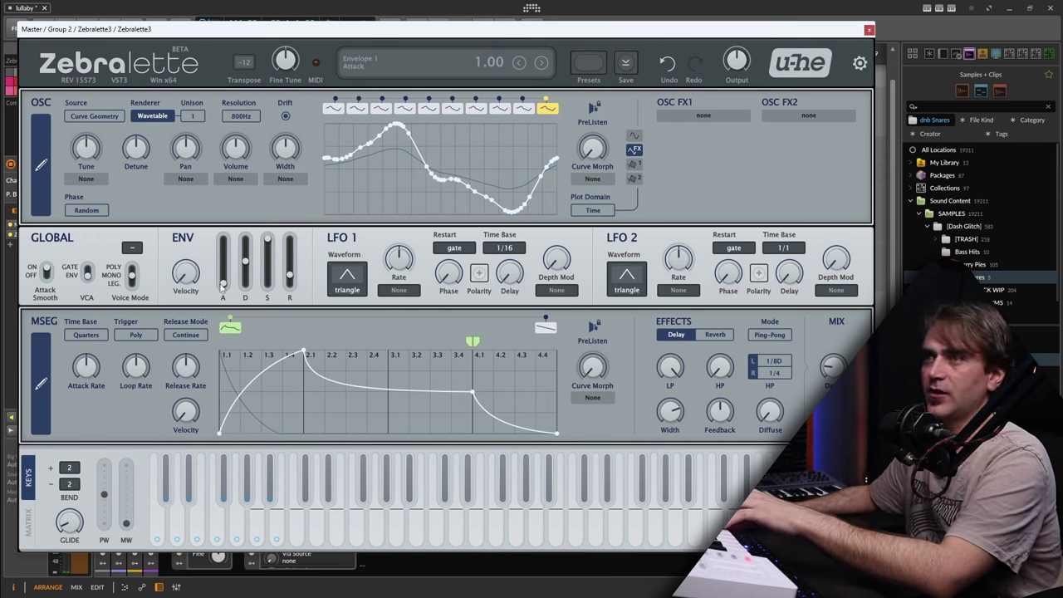
left_click_drag(223, 286, 230, 251)
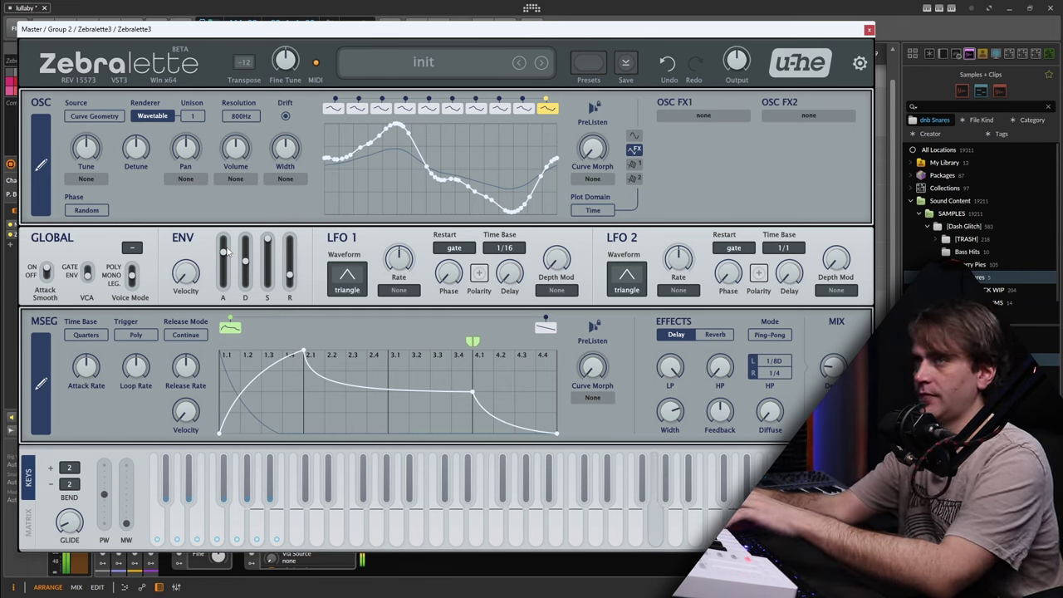
left_click_drag(225, 252, 225, 248)
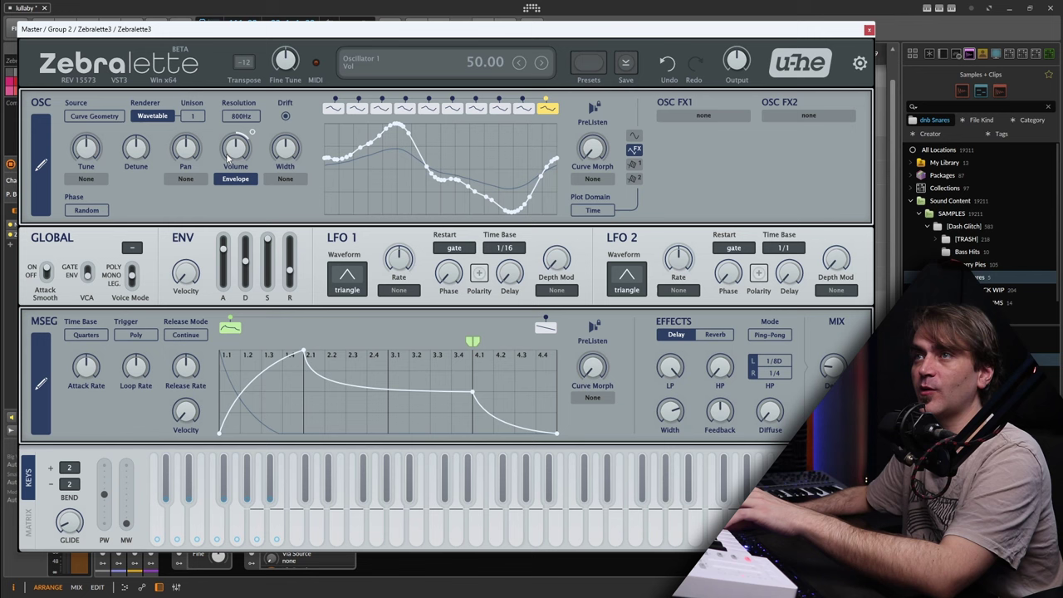
Step: Adjust the Envelope modulation depth on the oscillator's Volume and turn the base Volume down to its minimum
left_click_drag(252, 131, 233, 193)
left_click_drag(237, 154, 235, 152)
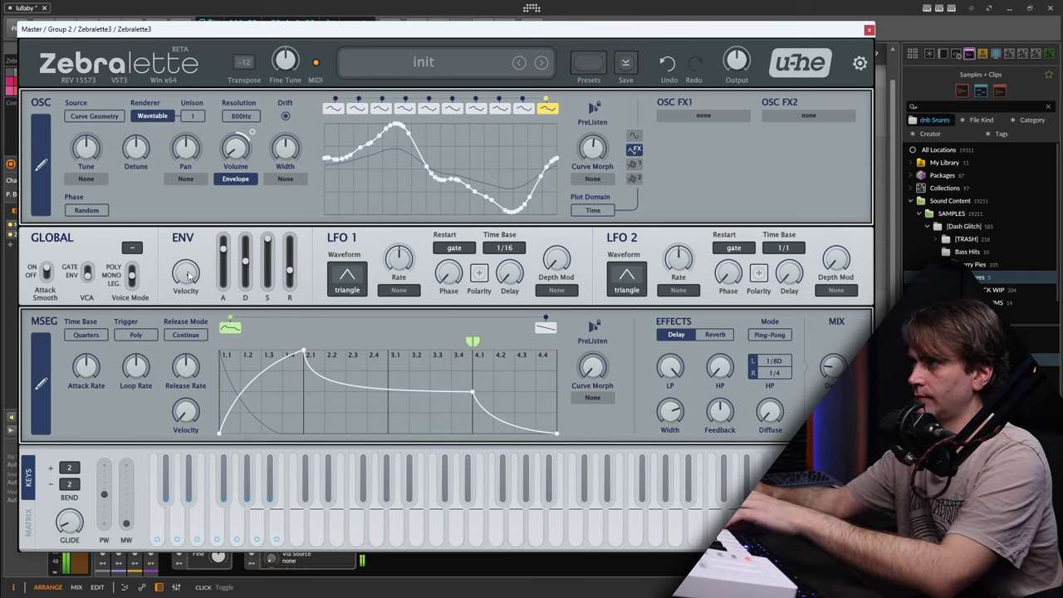
Step: Raise the synth's main Output to 155 and the Zebralette3 track volume to about -2.7 dB, and reopen the plug-in window
left_click_drag(833, 411, 833, 384)
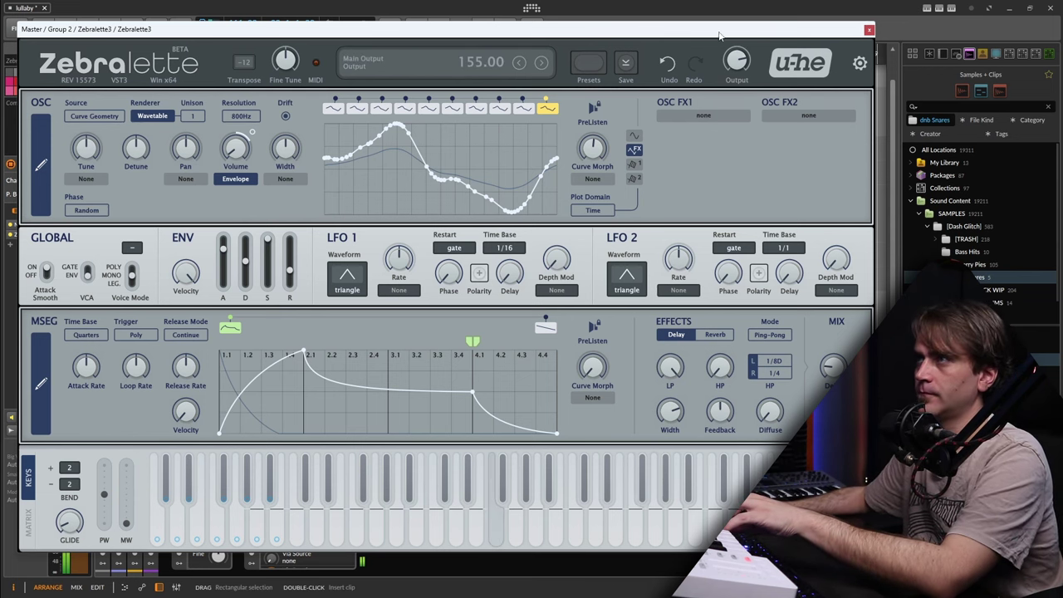
left_click(868, 30)
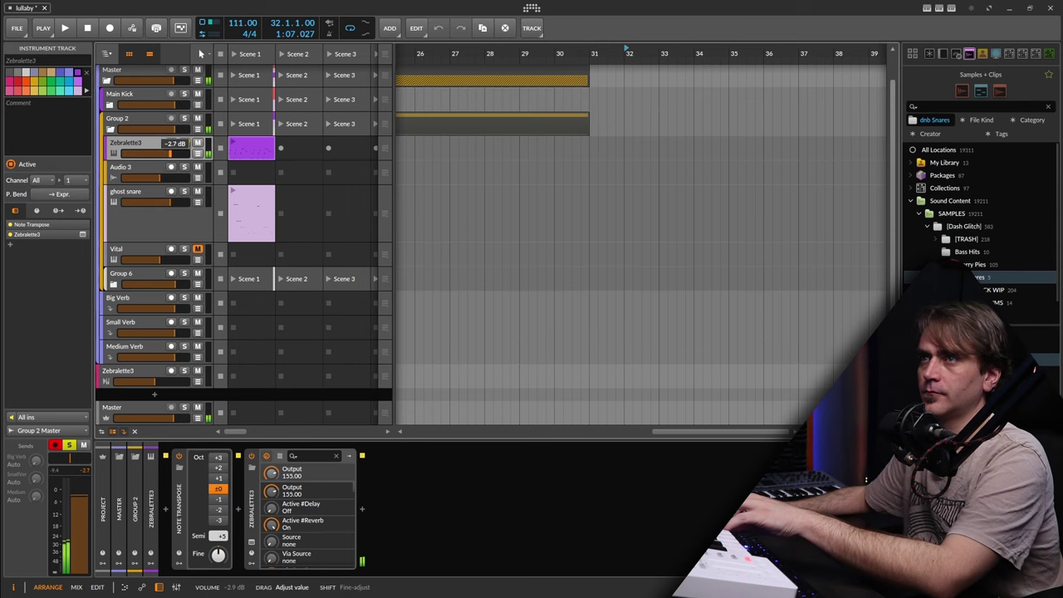
left_click(160, 587)
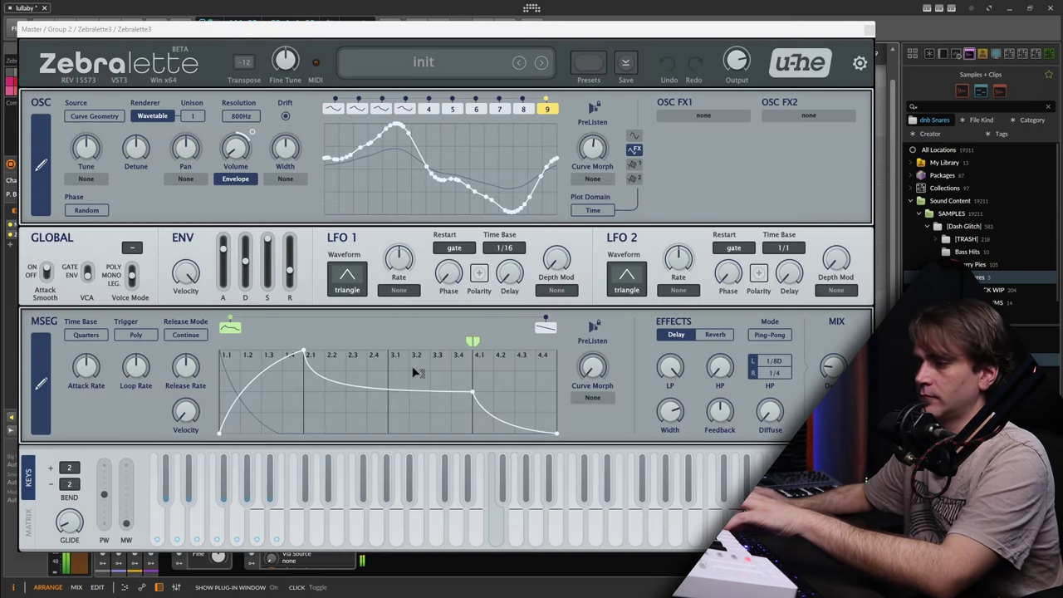
Step: Assign LFO 2 to the oscillator's Curve Morph, adjust its modulation depth and set the base Curve Morph to about 51
left_click_drag(579, 210, 597, 164)
left_click(592, 179)
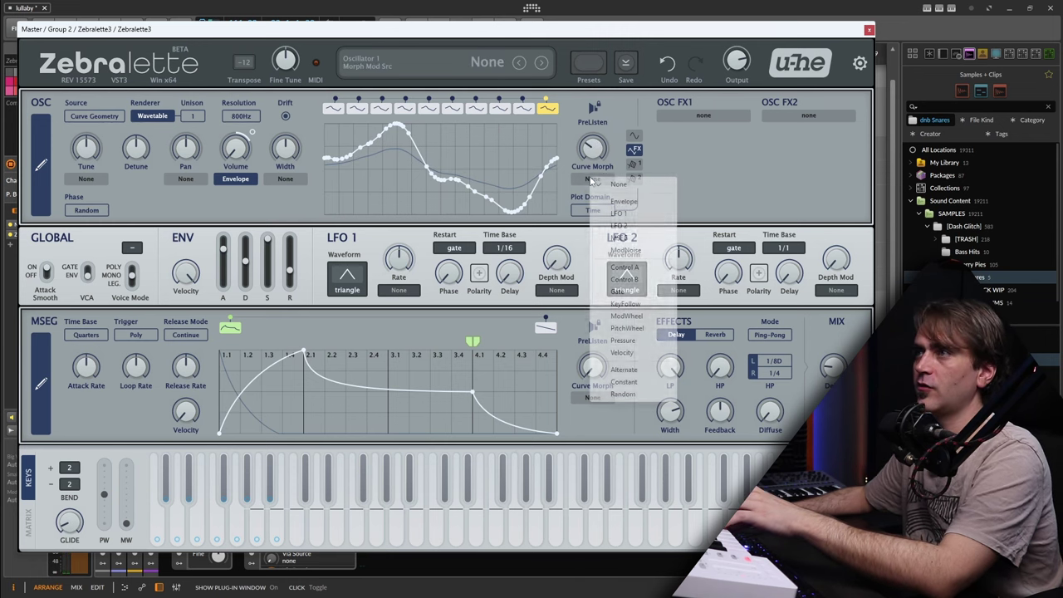
left_click(620, 226)
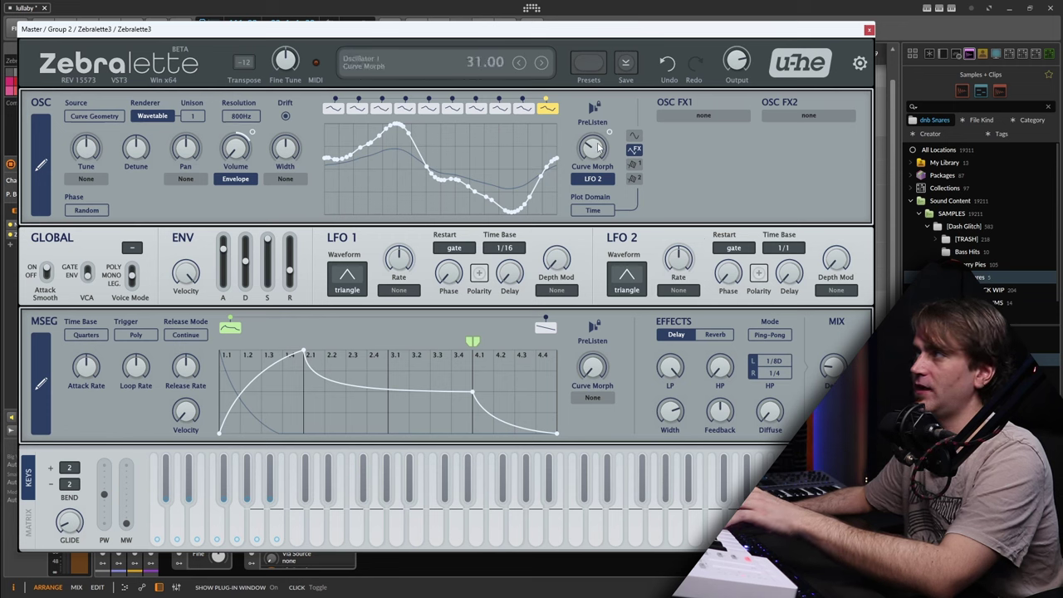
left_click_drag(607, 118, 606, 115)
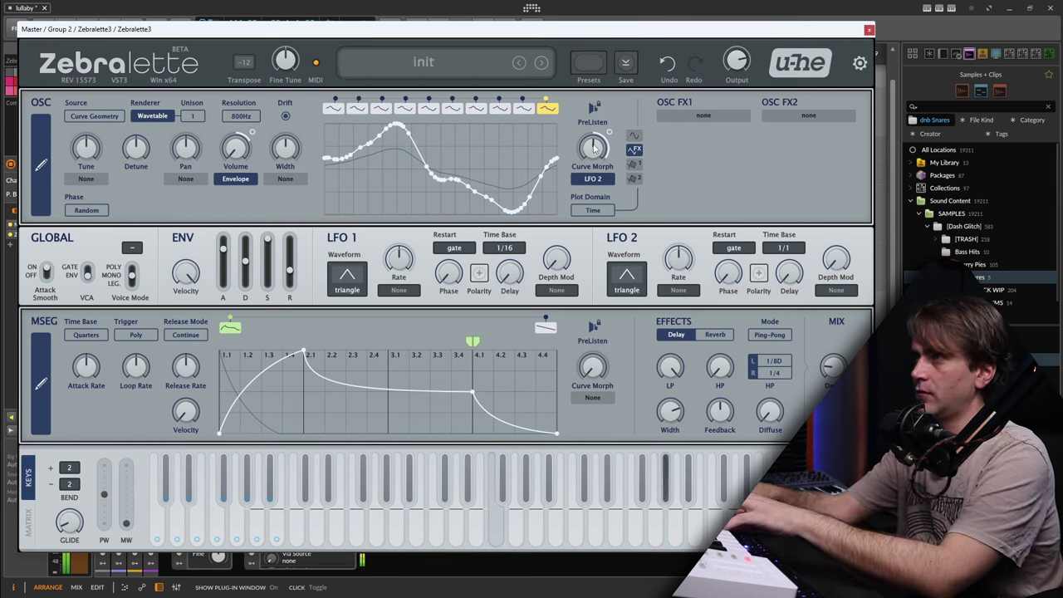
mouse_move(610, 144)
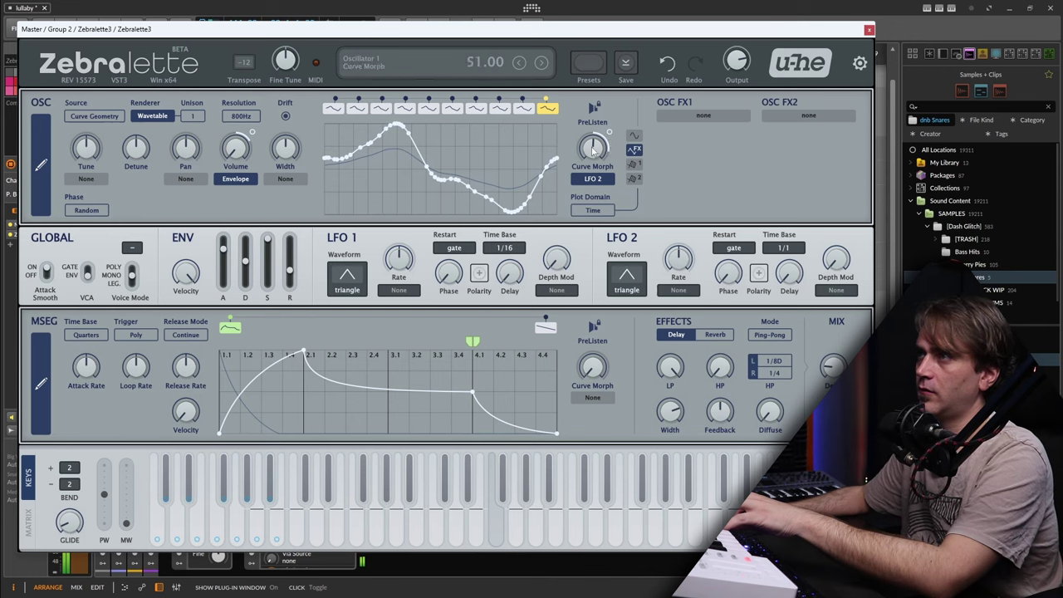
left_click_drag(610, 133, 612, 141)
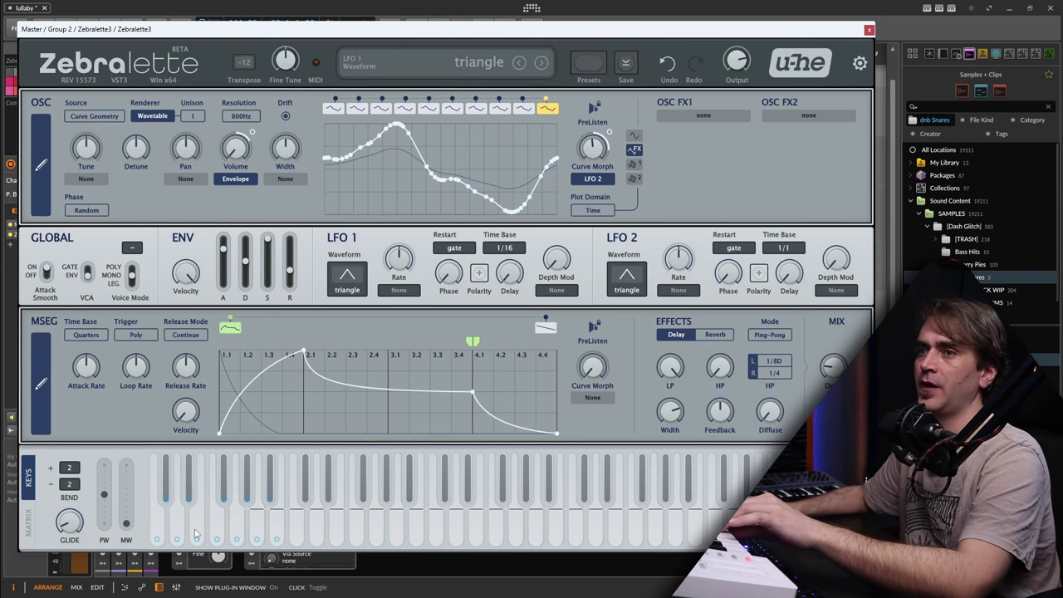
Step: Route LFO 1 to the oscillator's pitch and volume in the first modulation matrix slot and adjust the pitch depth
left_click(27, 523)
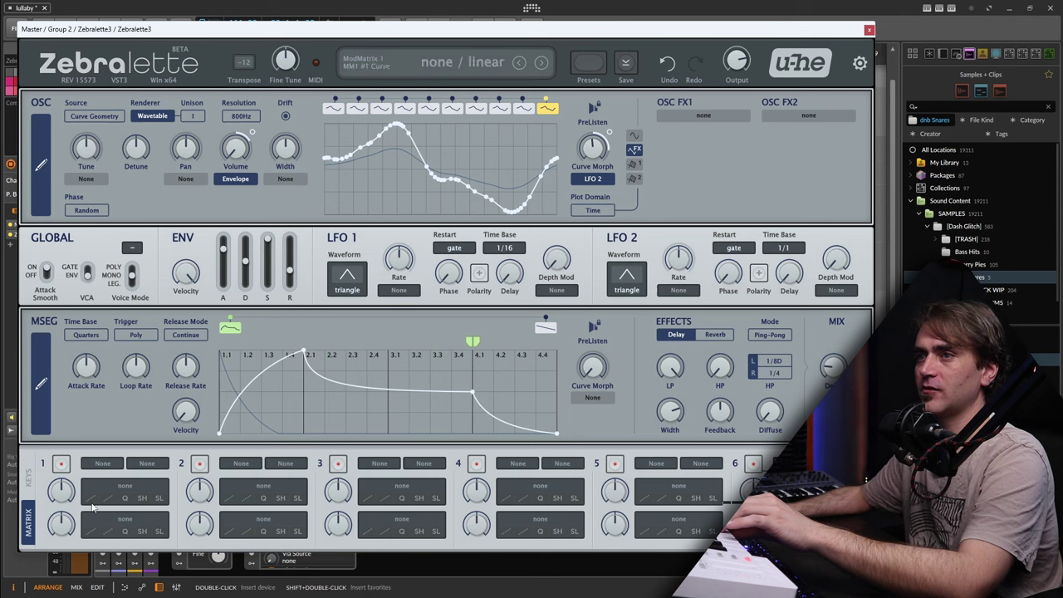
left_click(102, 462)
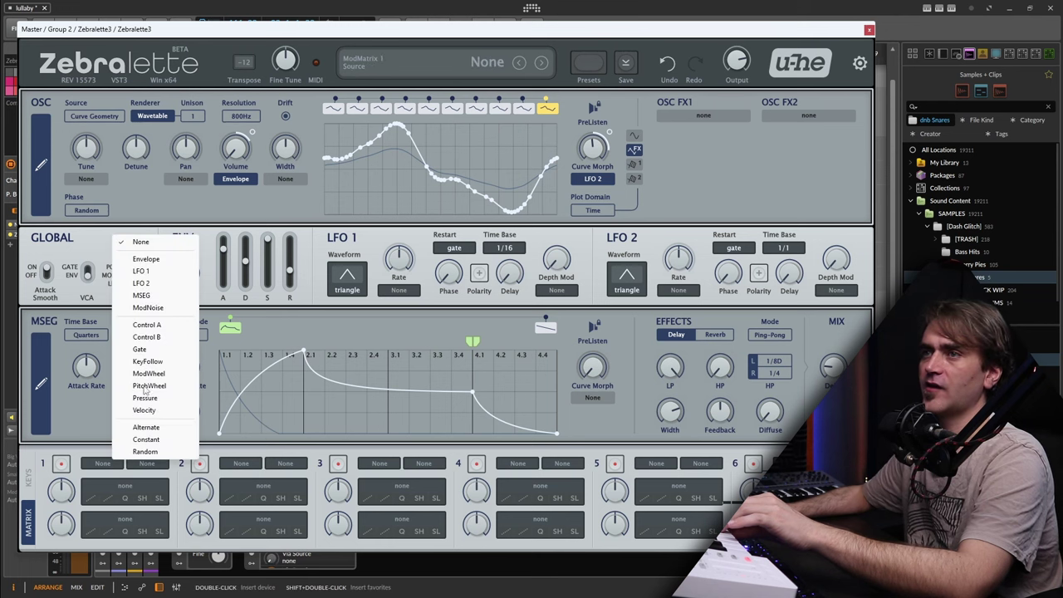
left_click(142, 272)
left_click_drag(125, 486, 89, 148)
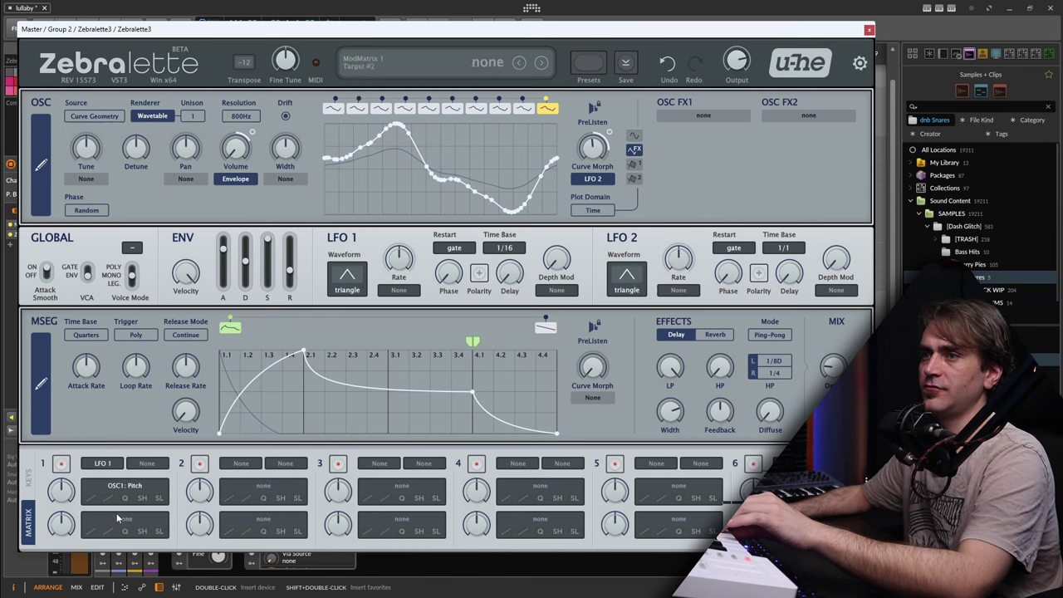
left_click_drag(125, 519, 236, 151)
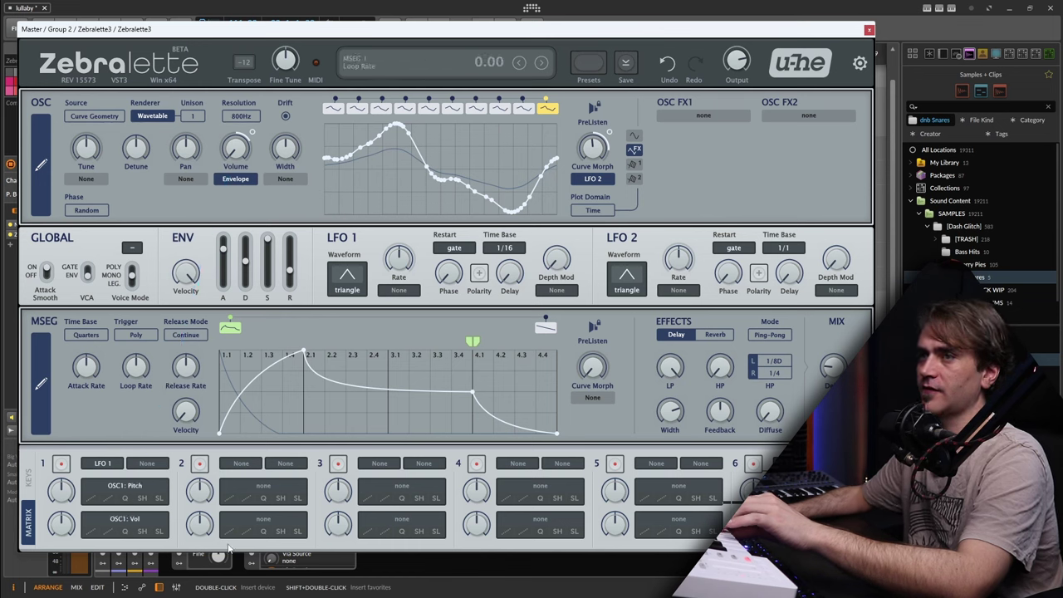
left_click_drag(63, 497, 65, 489)
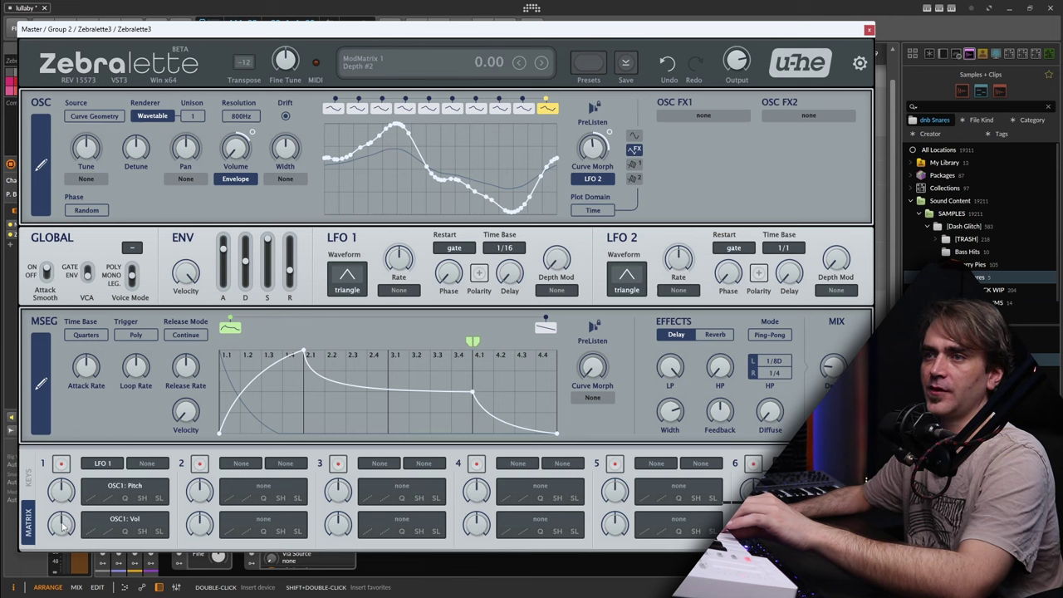
Step: Set LFO 1's Time Base to 1s, raise its Rate and fine-tune the pitch modulation depth
left_click(505, 247)
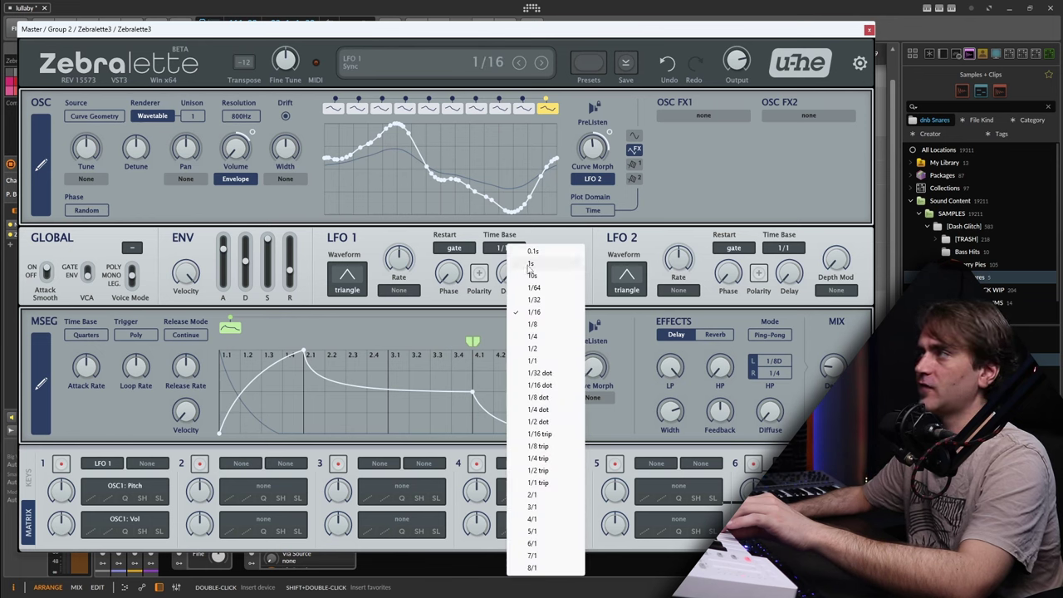
left_click(529, 264)
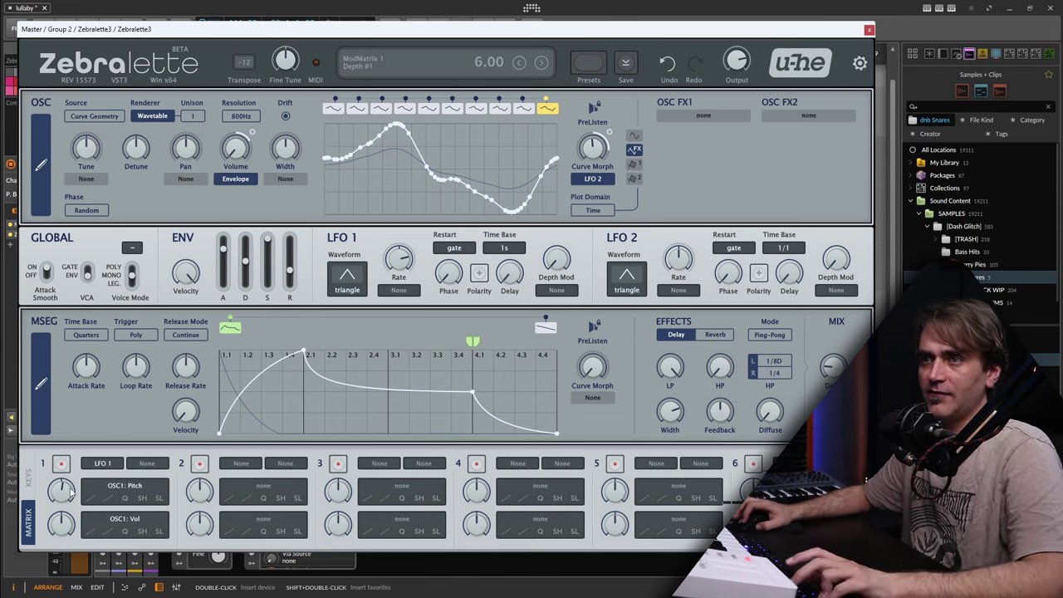
scroll(69, 496, "up", 2)
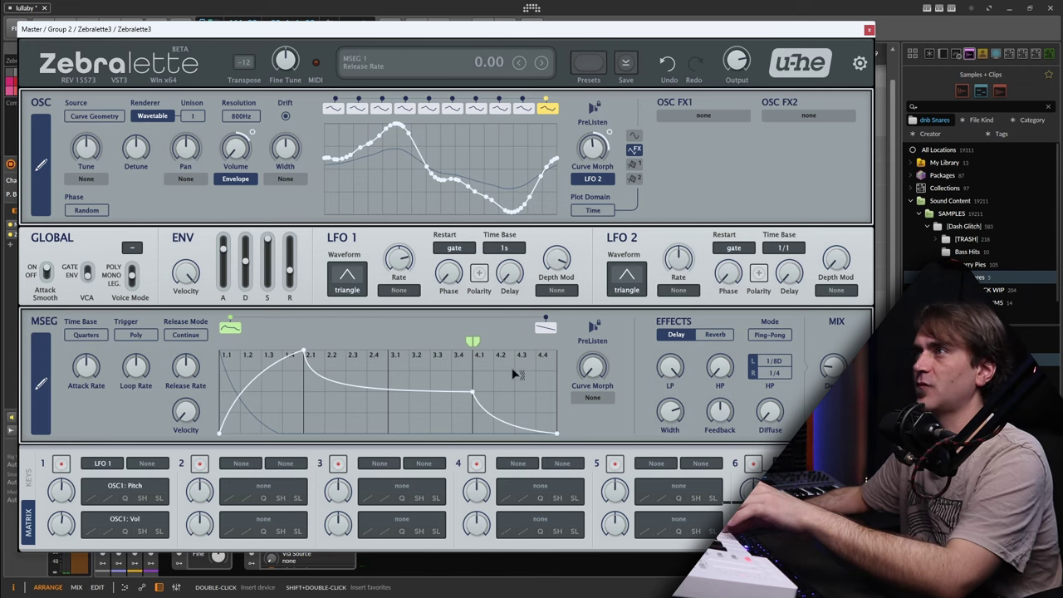
Step: Load Dissociate in OSC FX1 and modulate its Depth with Envelope, adjusting the base depth and modulation amount
left_click(703, 115)
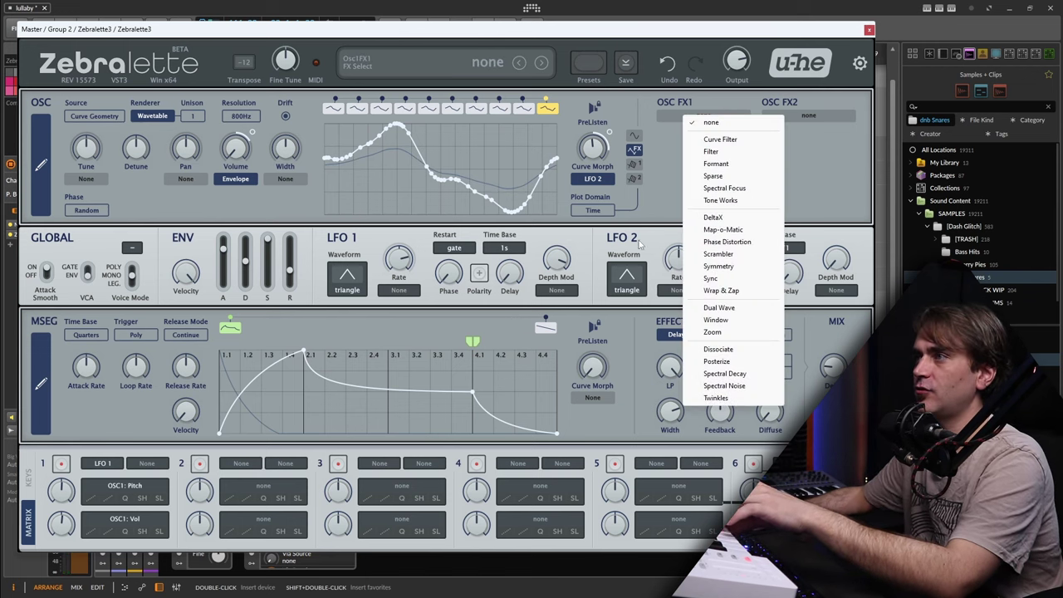
left_click(731, 353)
left_click_drag(668, 153, 689, 137)
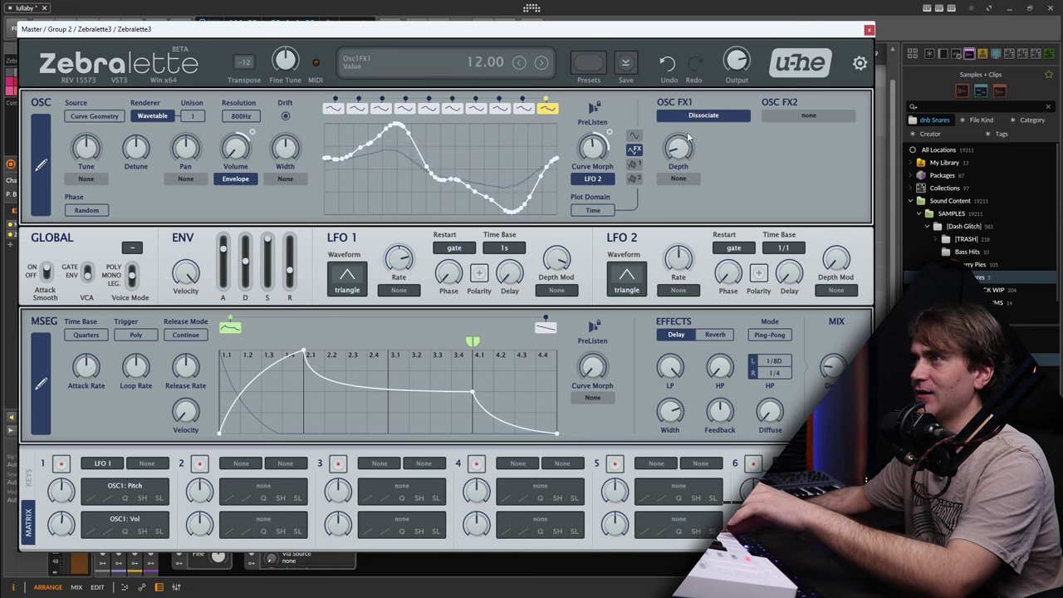
left_click(678, 178)
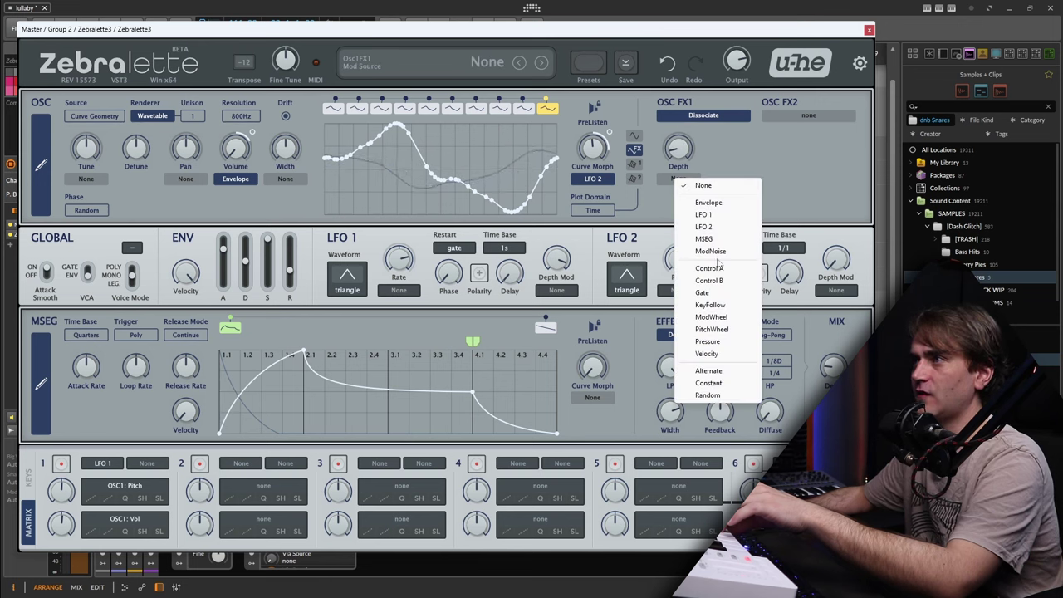
left_click(709, 203)
left_click_drag(696, 135, 693, 149)
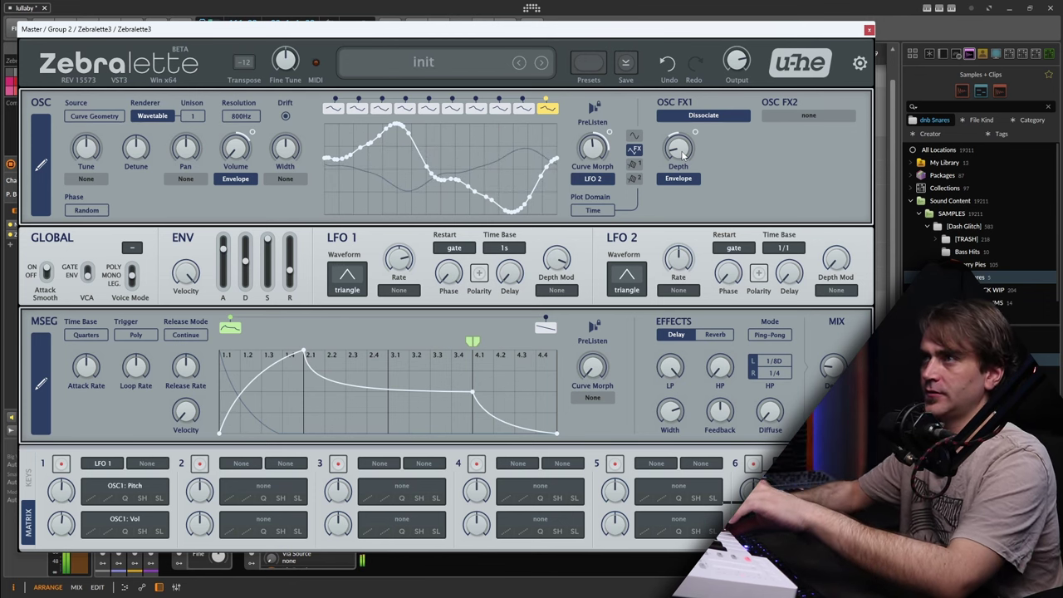
left_click_drag(683, 153, 688, 144)
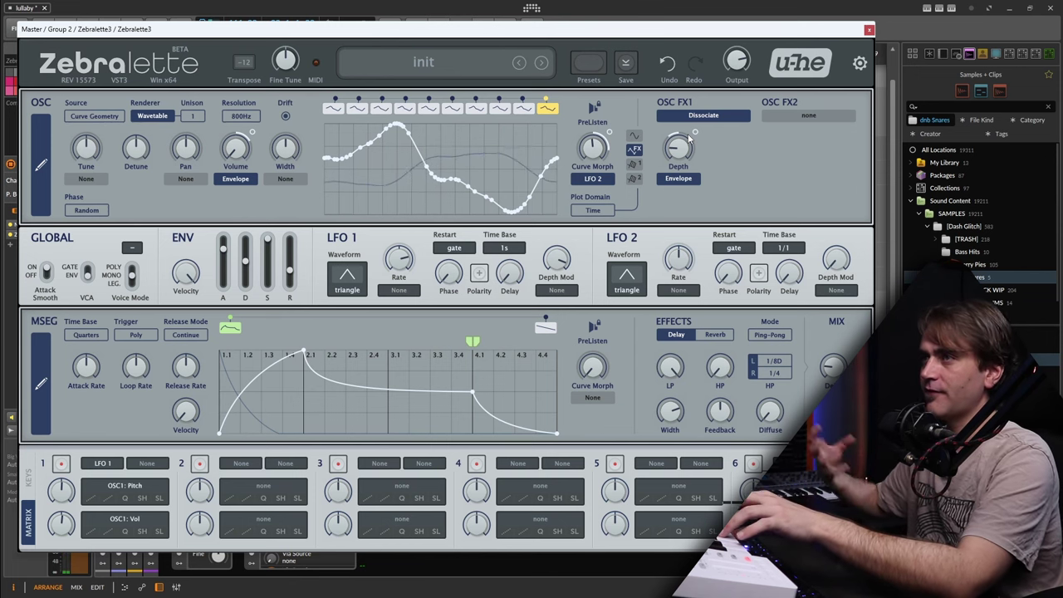
Step: Load Wrap & Zap in OSC FX2 and switch the oscillator's renderer to Additive, keeping the Expansion modifier
left_click(787, 117)
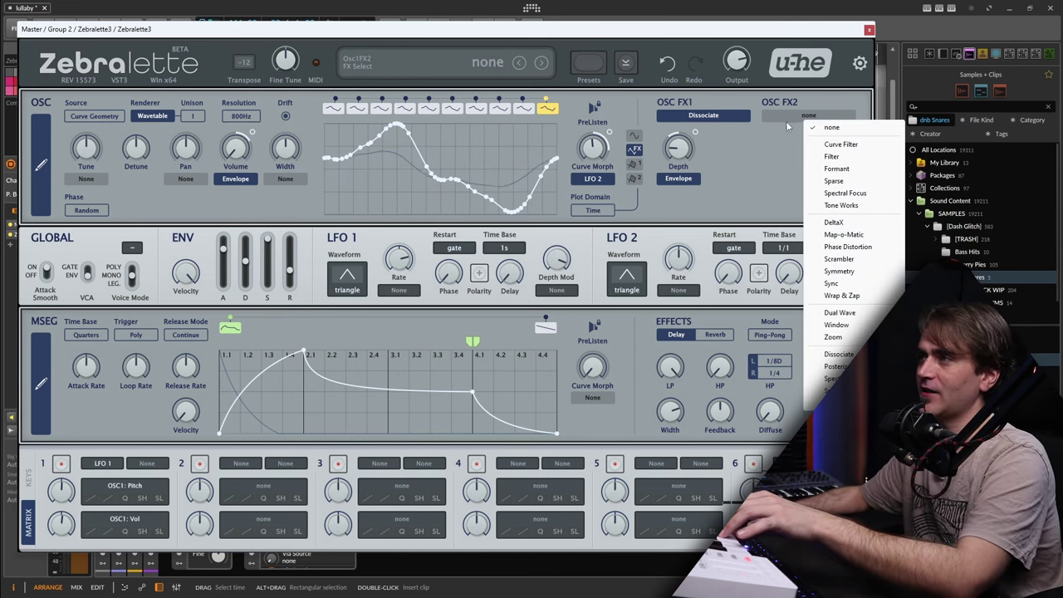
left_click(843, 295)
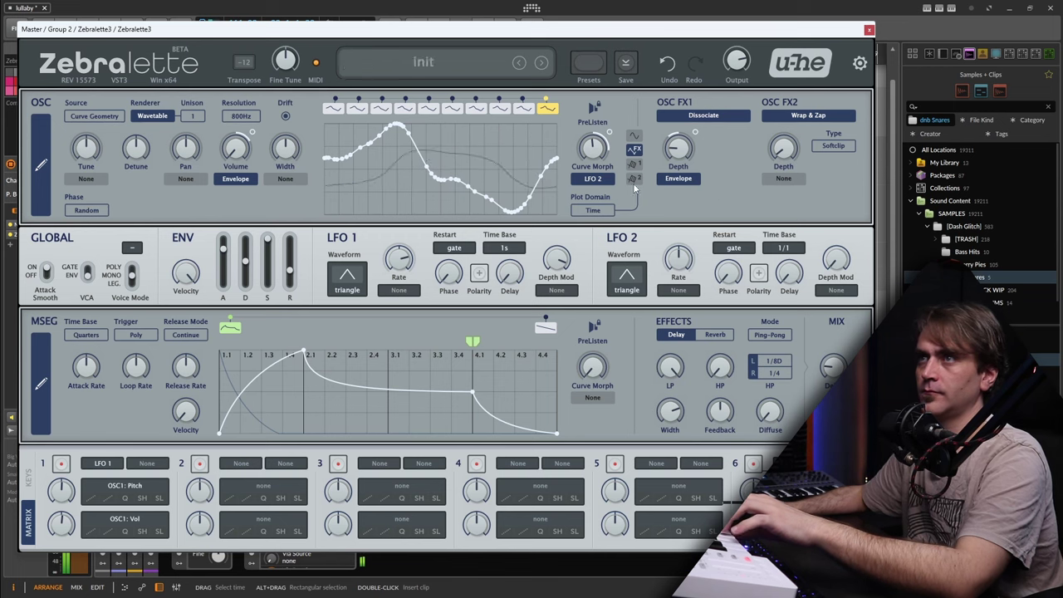
left_click(154, 117)
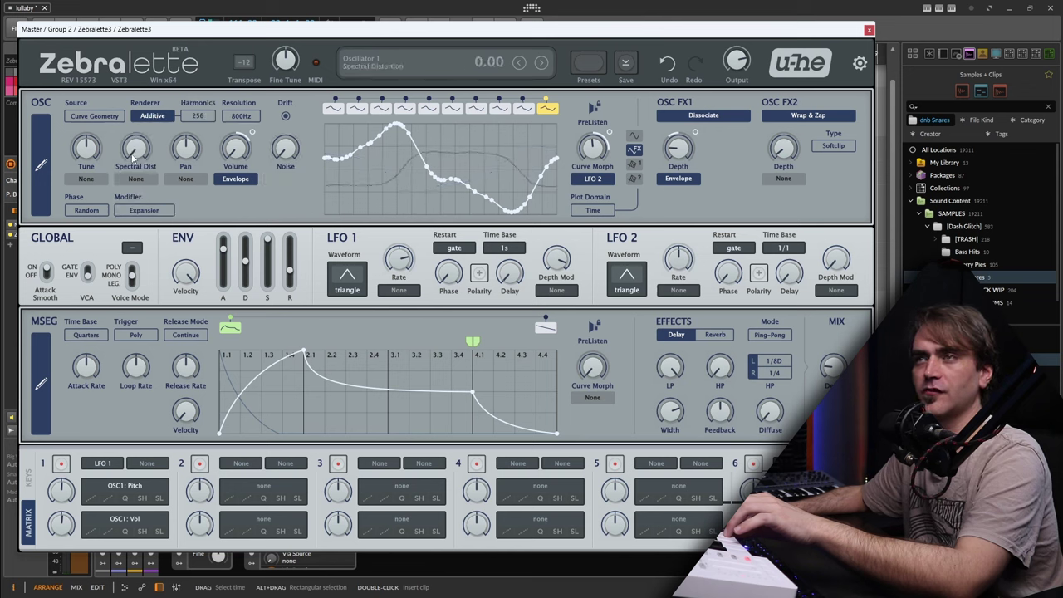
left_click(150, 212)
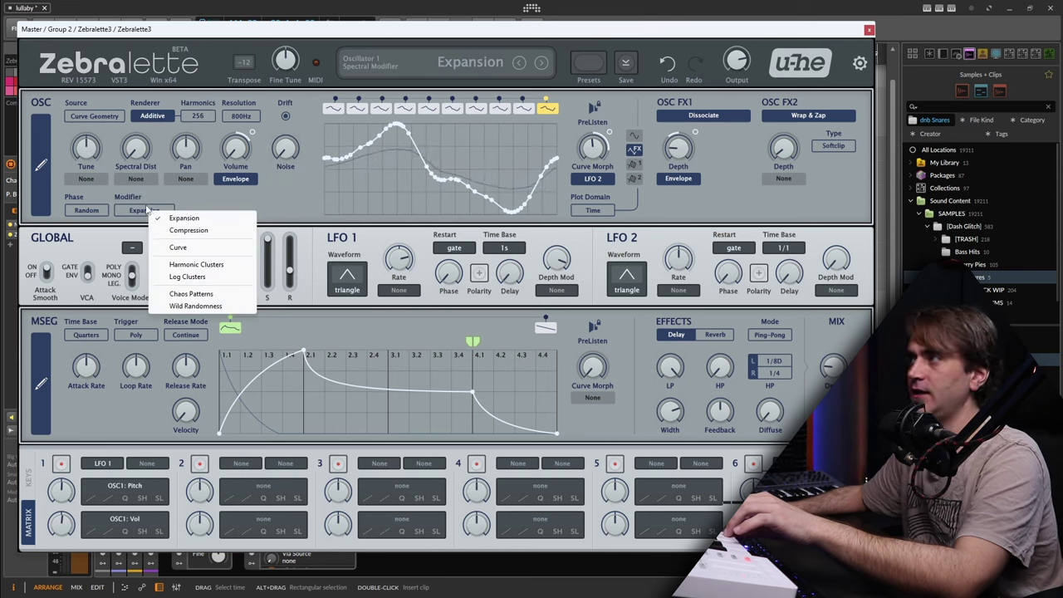
left_click(161, 188)
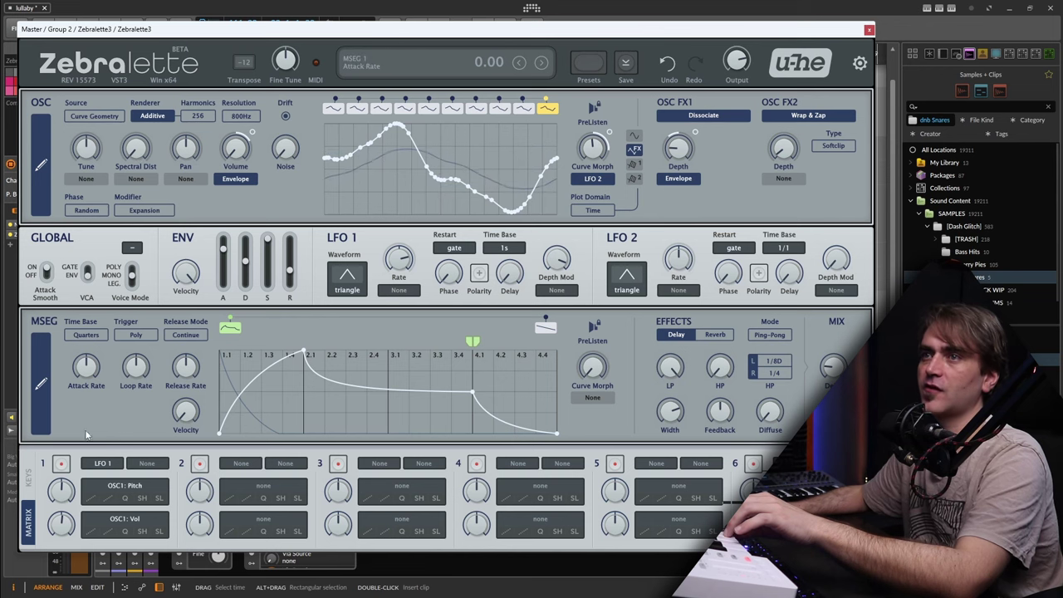
Step: Reshape the MSEG into a short decay from maximum at the start to zero at about 1.4, then flat to the end
left_click_drag(305, 352, 301, 438)
left_click_drag(472, 394, 292, 445)
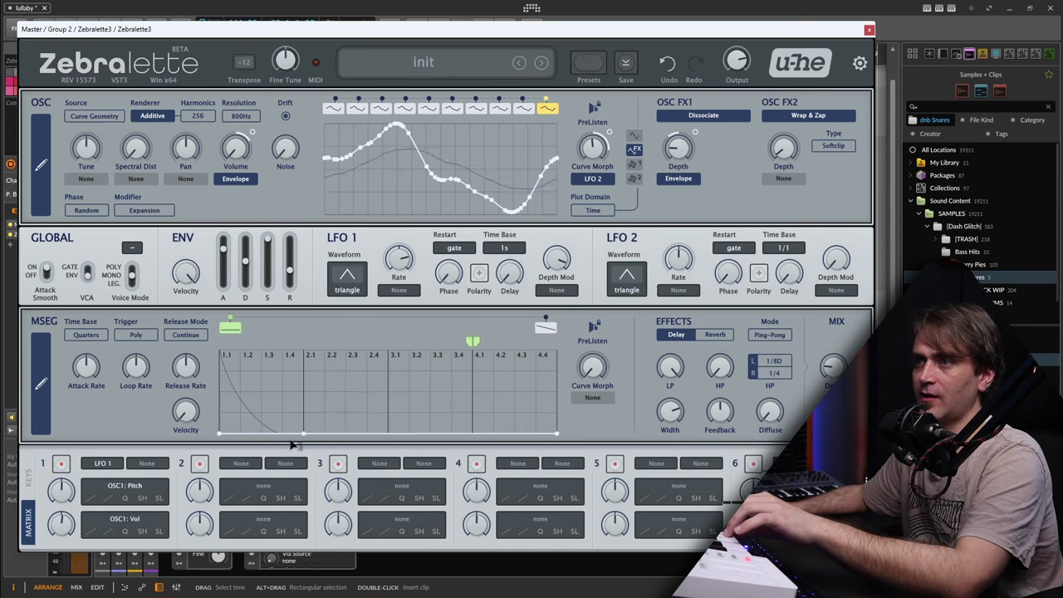
left_click_drag(220, 433, 218, 342)
left_click_drag(302, 437, 274, 434)
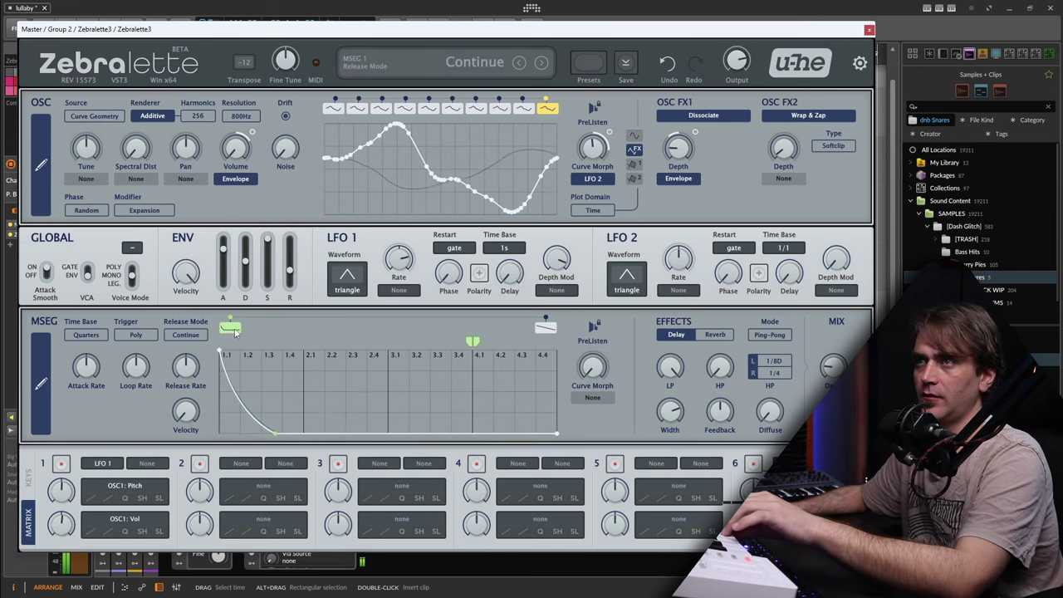
Step: Assign the MSEG to the oscillator's Spectral Dist and raise its modulation depth slightly
left_click(135, 179)
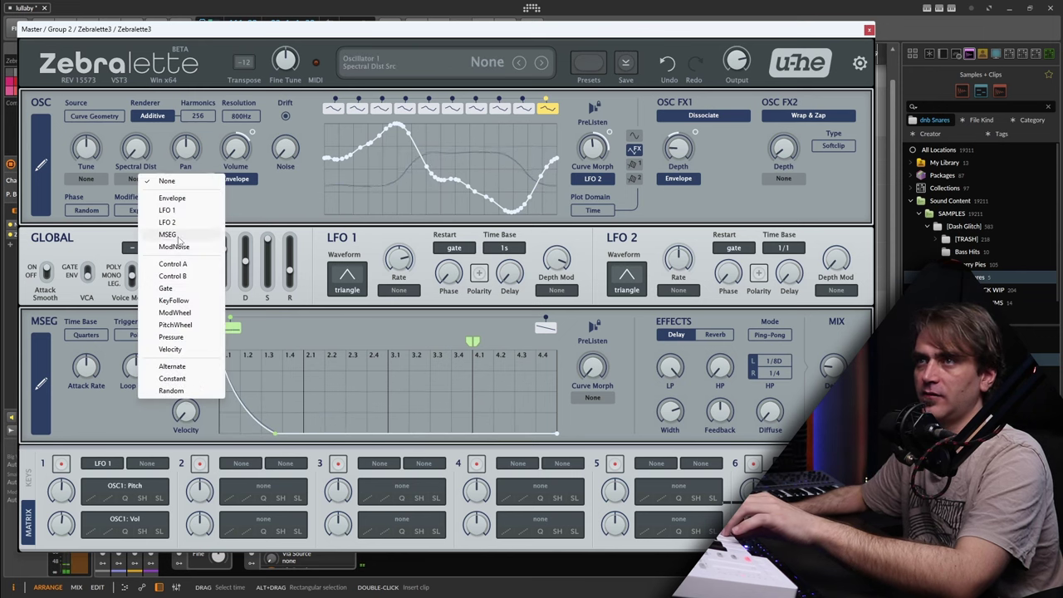
left_click(167, 235)
left_click_drag(159, 129, 164, 118)
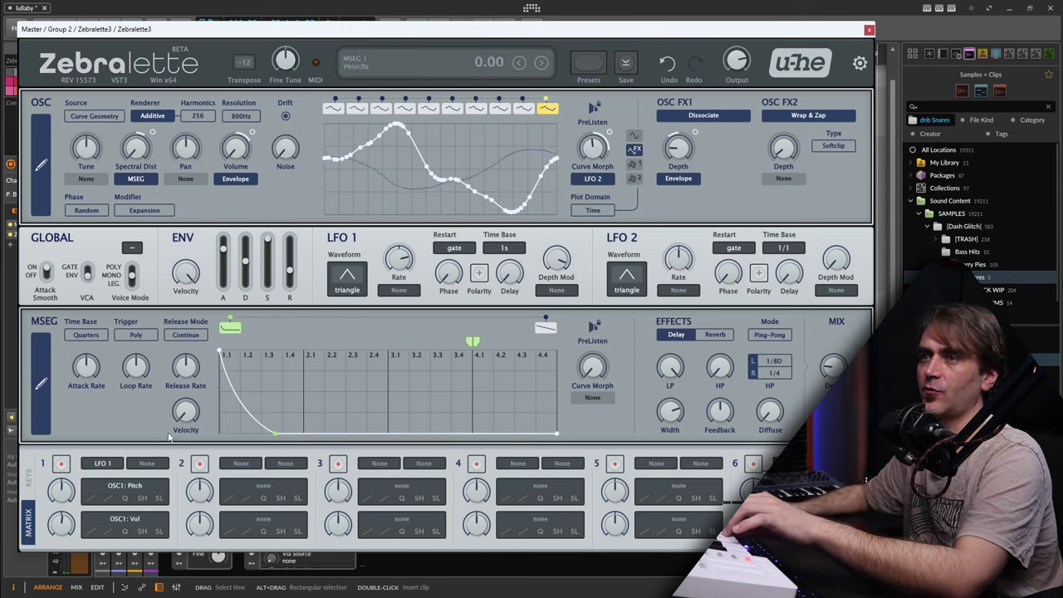
Step: Set the MSEG's Time Base to Sixteenth and Attack Rate to 1.20, and lengthen the decay to just before 2.1
left_click(85, 335)
left_click(95, 341)
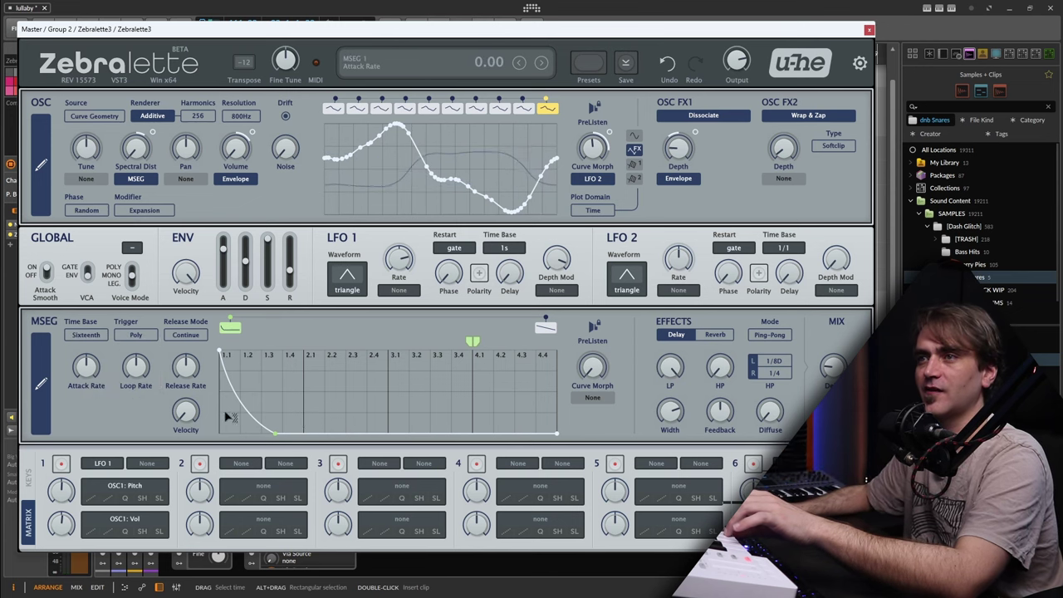
mouse_move(269, 433)
left_mouse_down()
mouse_move(290, 444)
mouse_move(252, 440)
mouse_move(304, 446)
mouse_move(272, 446)
left_mouse_up()
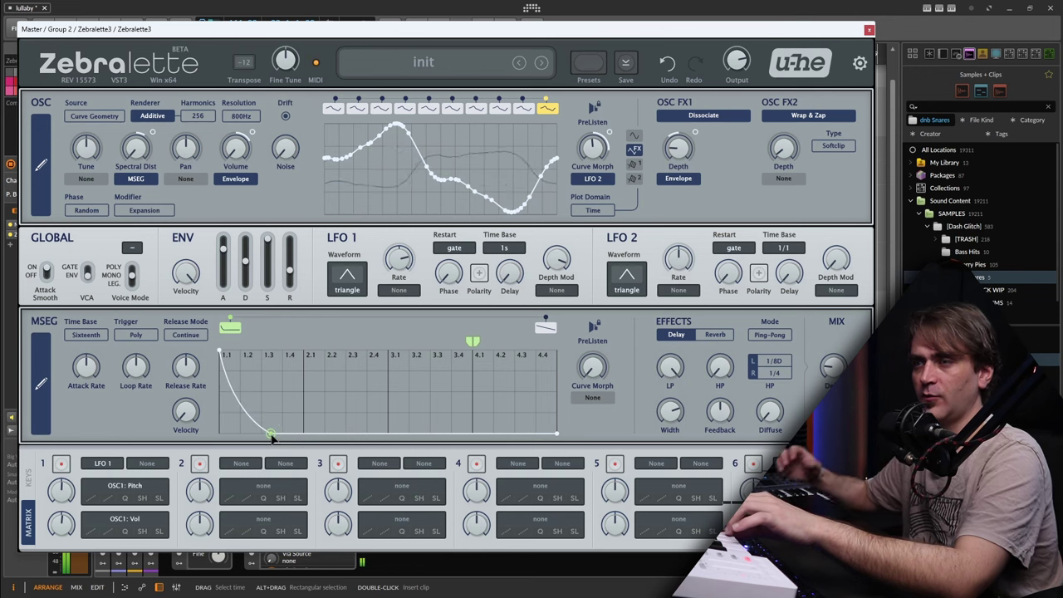
left_click_drag(271, 438, 302, 450)
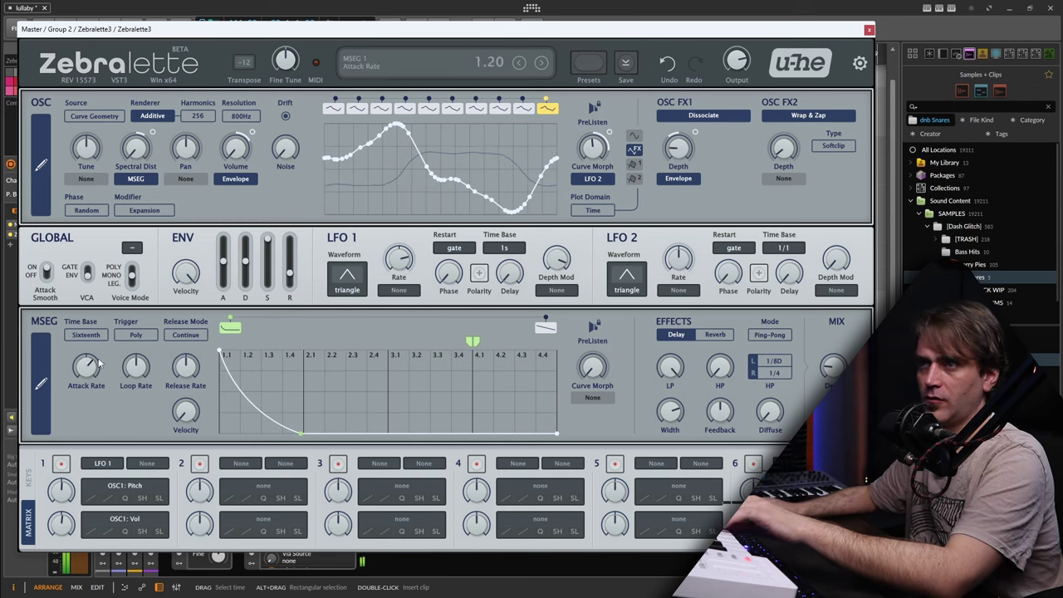
Step: Set modulation matrix slot 2's source to Velocity, target MM1: Depth #1 and MM1: Depth #2, and raise both depths slightly
left_click(241, 463)
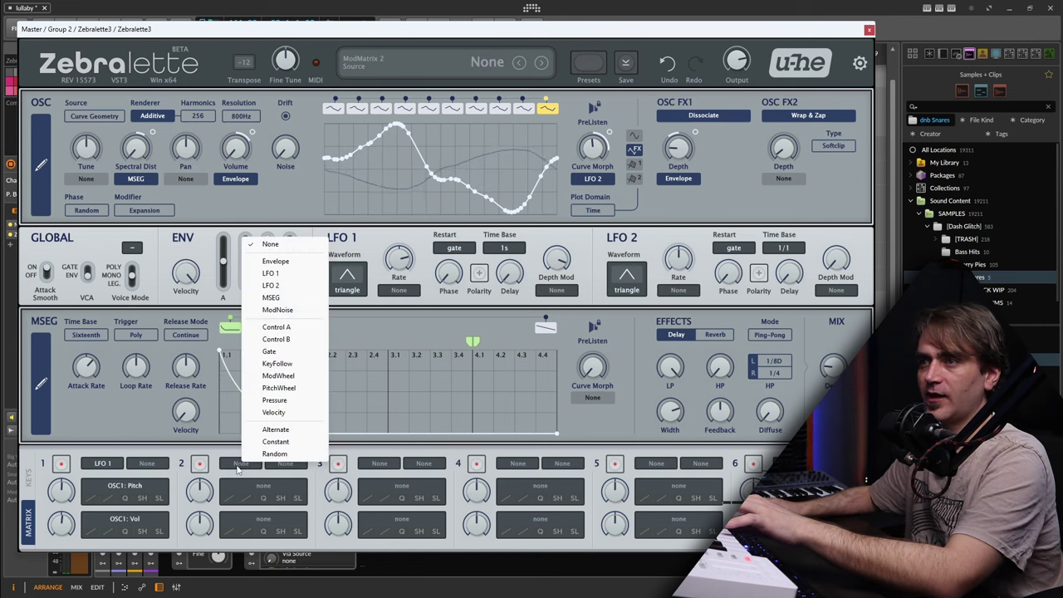
left_click(274, 412)
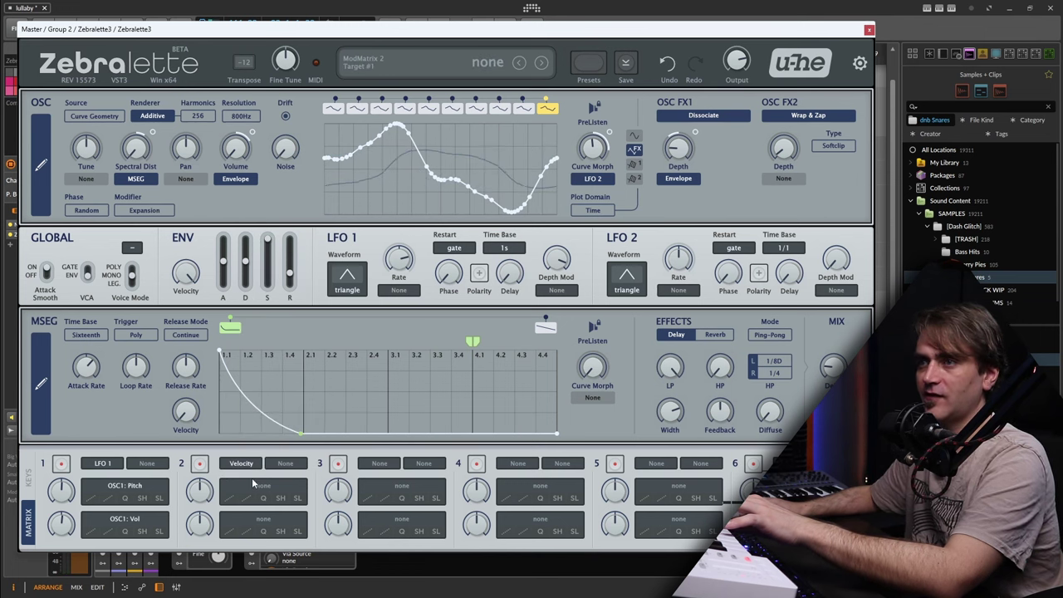
left_click_drag(250, 484, 64, 489)
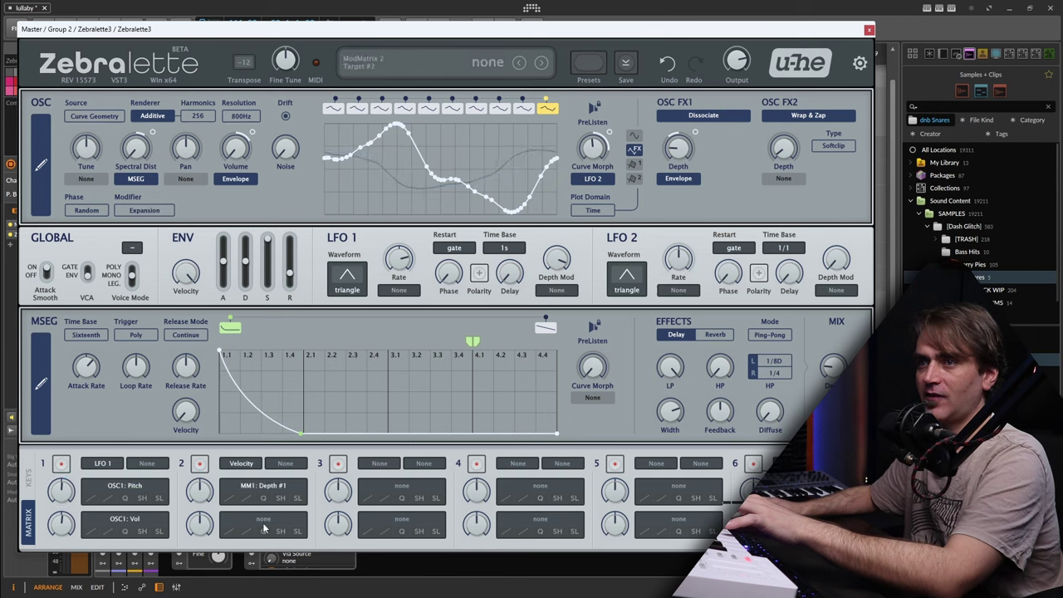
left_click_drag(258, 523, 55, 523)
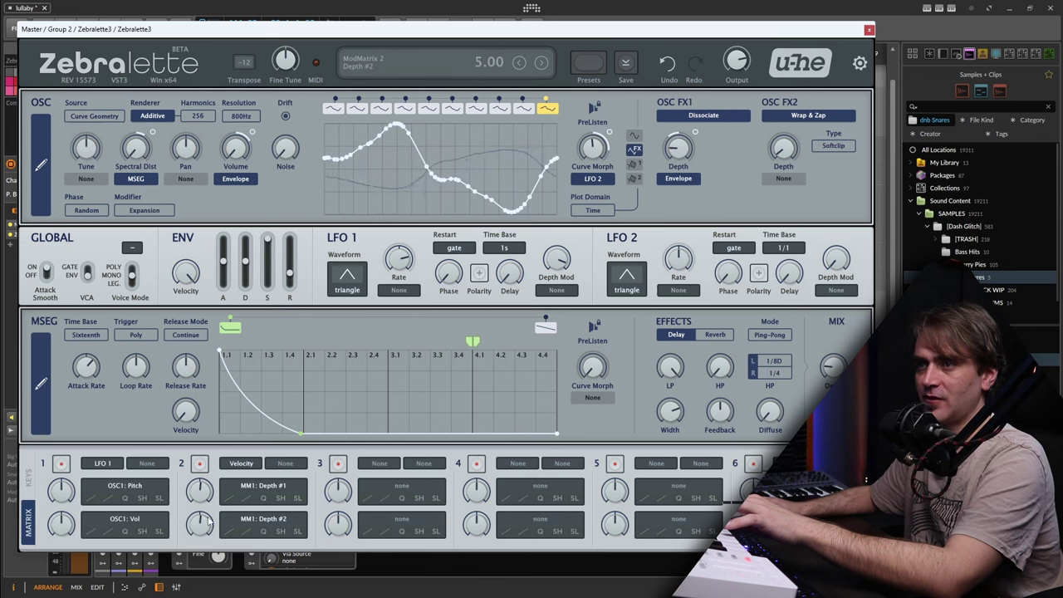
scroll(204, 496, "up", 3)
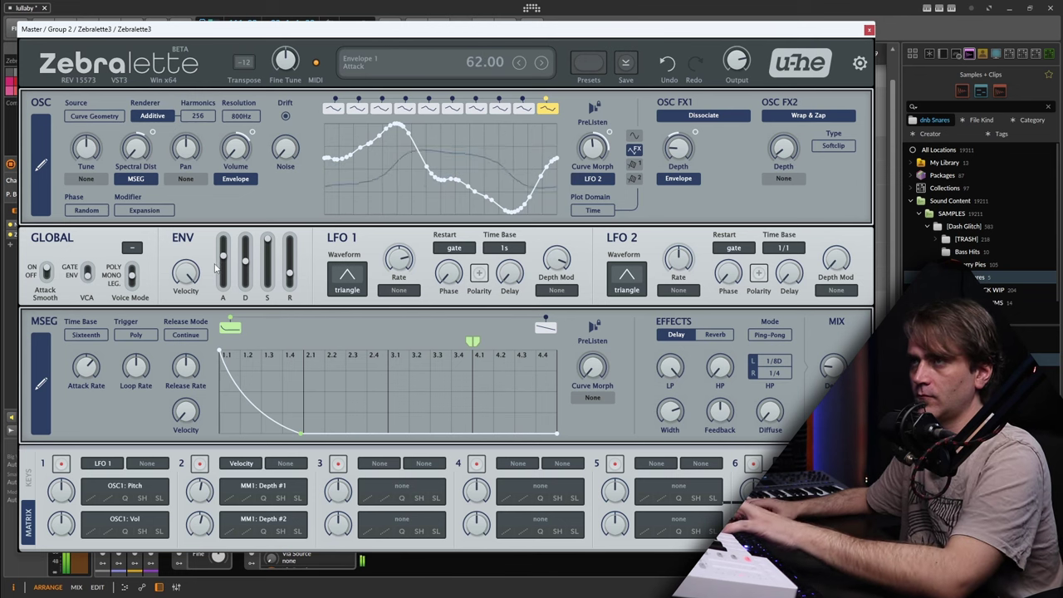
Step: Shorten the MSEG decay to end just before 1.3 and set the OSC FX2 Depth to 8.00
left_click_drag(305, 437, 270, 451)
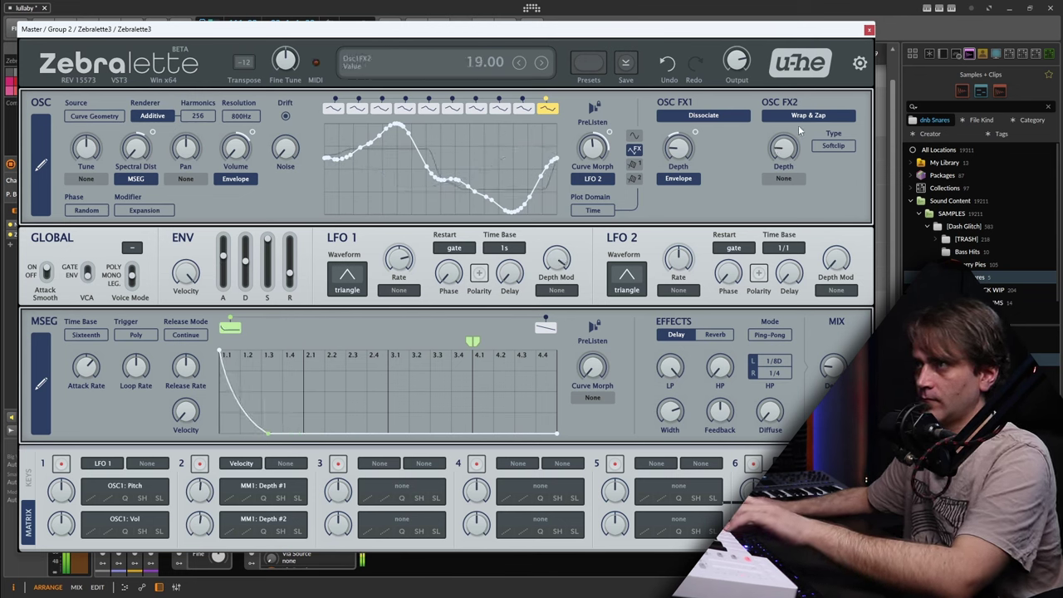
scroll(791, 147, "down", 1)
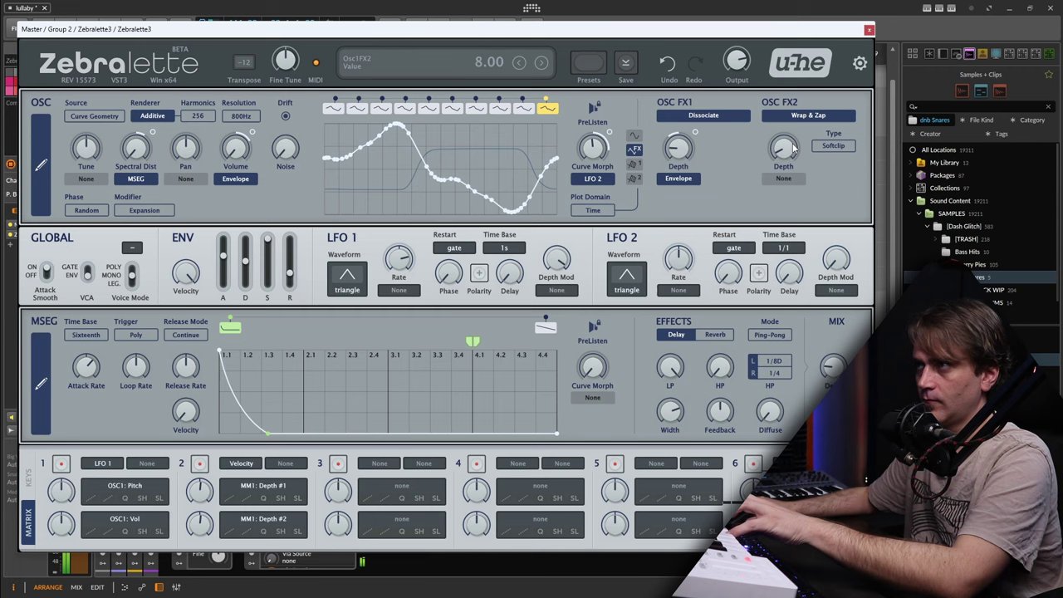
left_click(869, 30)
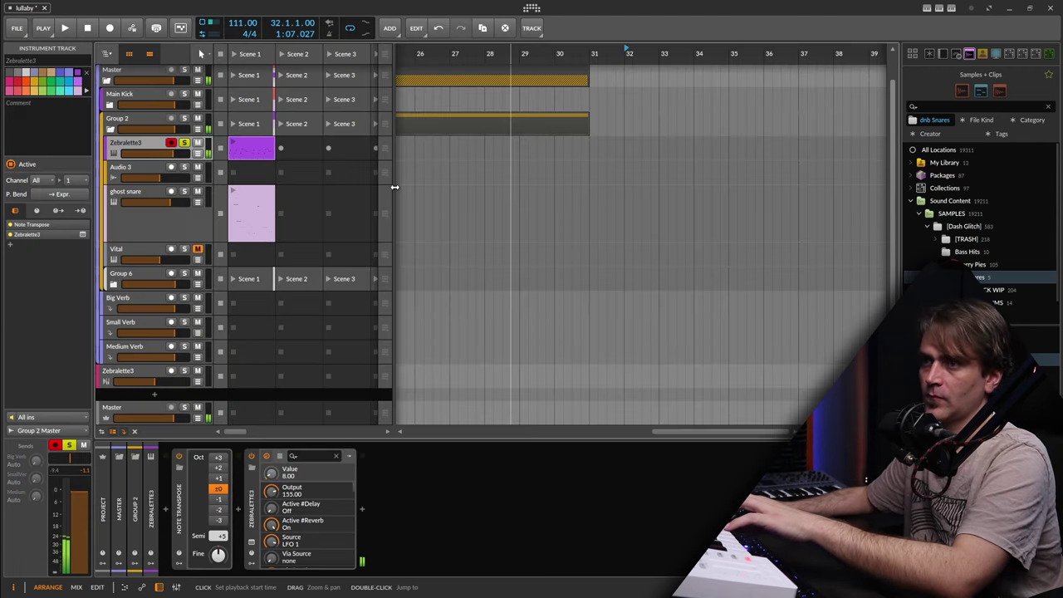
Step: Insert the Crisp audio effect after Zebralette3 in the Bitwig device chain
left_click(361, 510)
type("cl")
type("i")
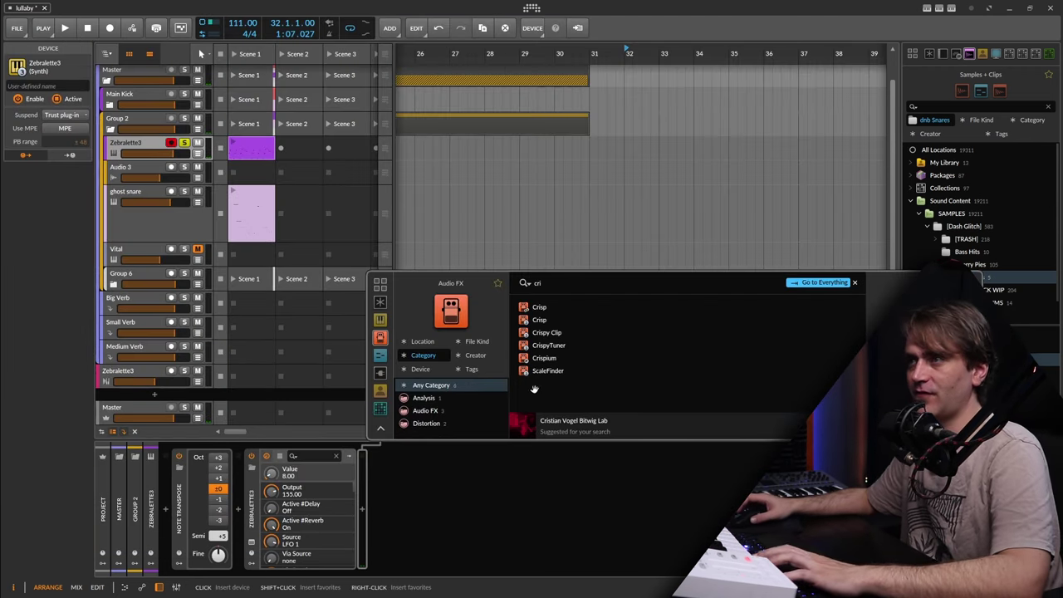
left_click(540, 320)
key("Return")
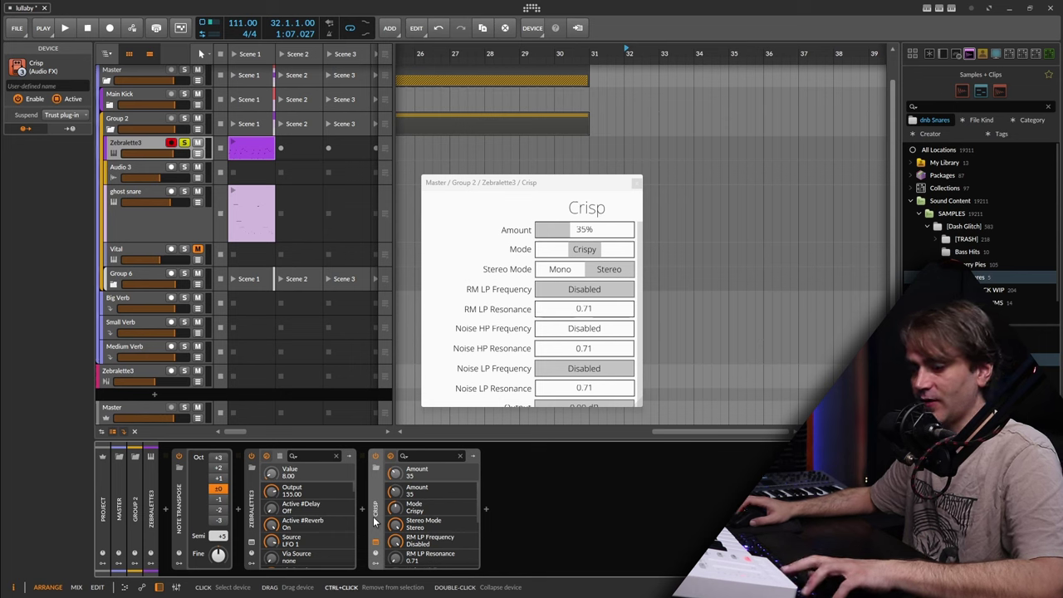
Step: Wrap Crisp in an FX Layer and set the layer's Mix to 4%
key("ctrl+g")
left_click_drag(494, 549, 494, 588)
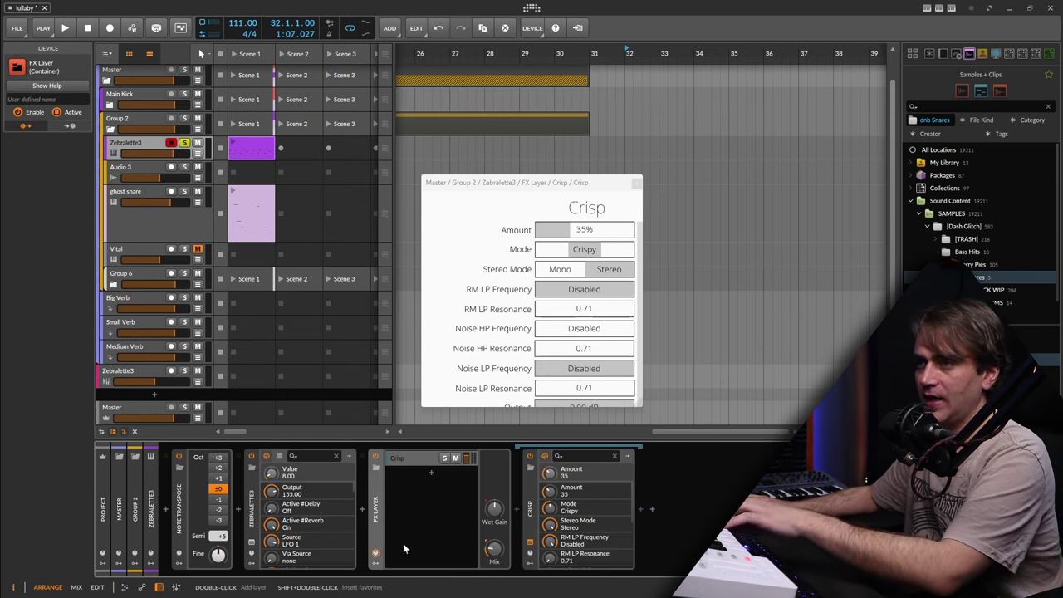
mouse_move(494, 550)
left_mouse_down()
mouse_move(494, 575)
mouse_move(494, 549)
left_mouse_up()
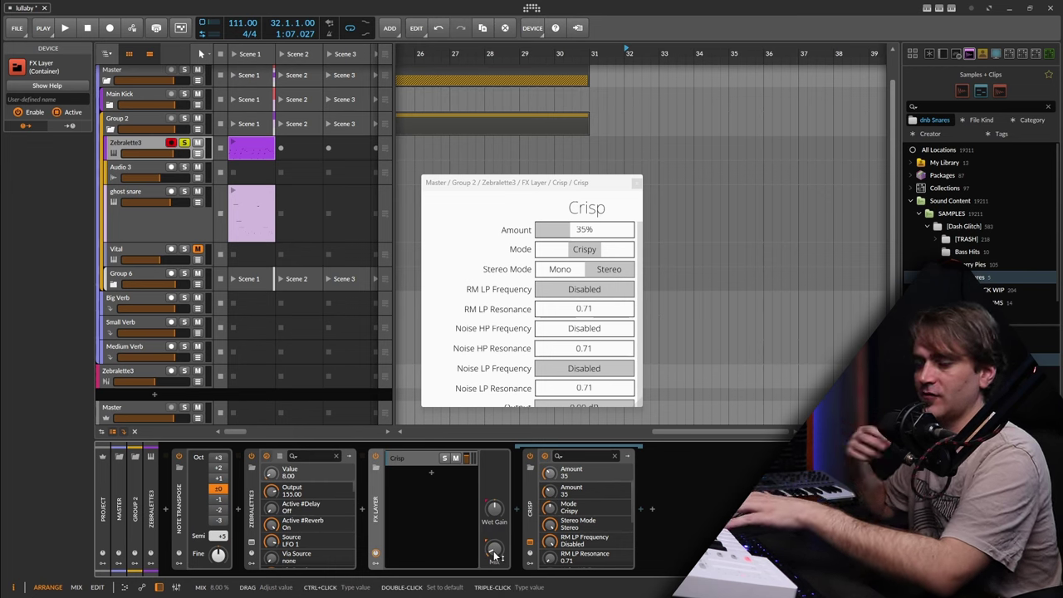
left_click_drag(495, 555, 495, 558)
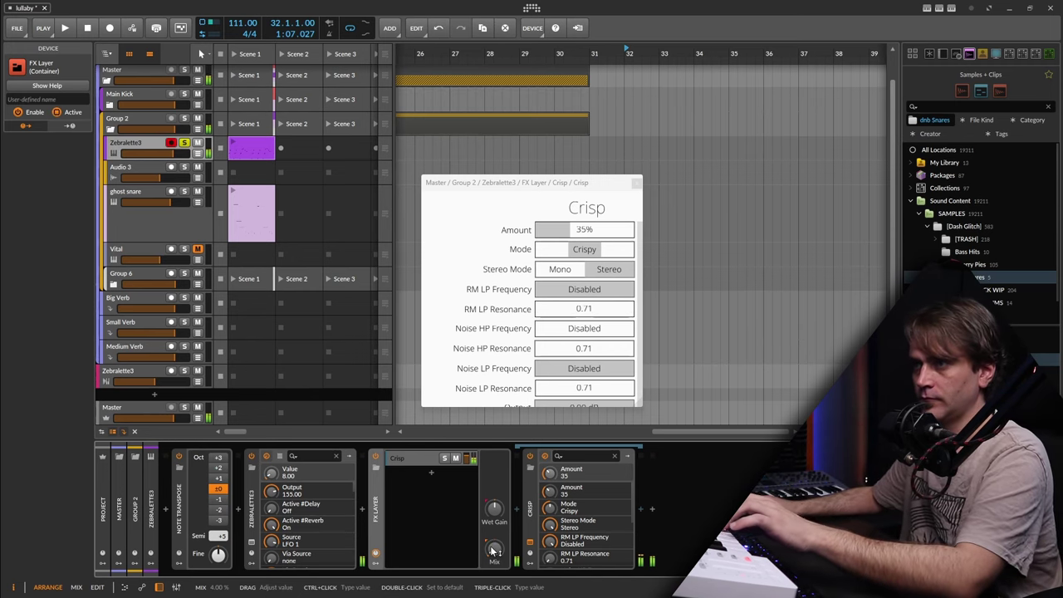
Step: Reopen the Zebralette3 window and set the oscillator's Noise to 16.00
left_click(251, 542)
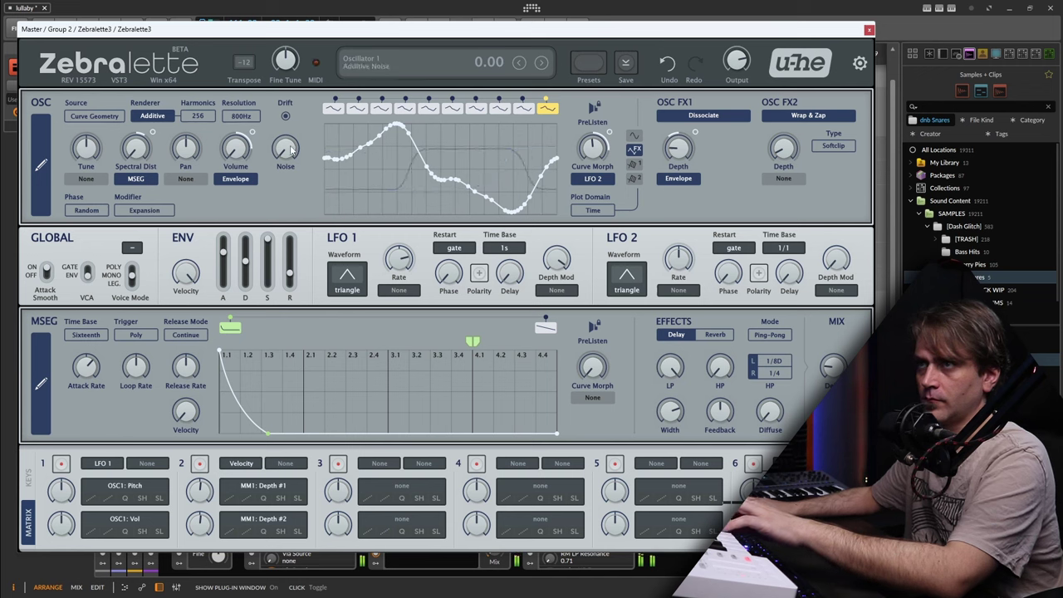
left_click_drag(297, 131, 300, 119)
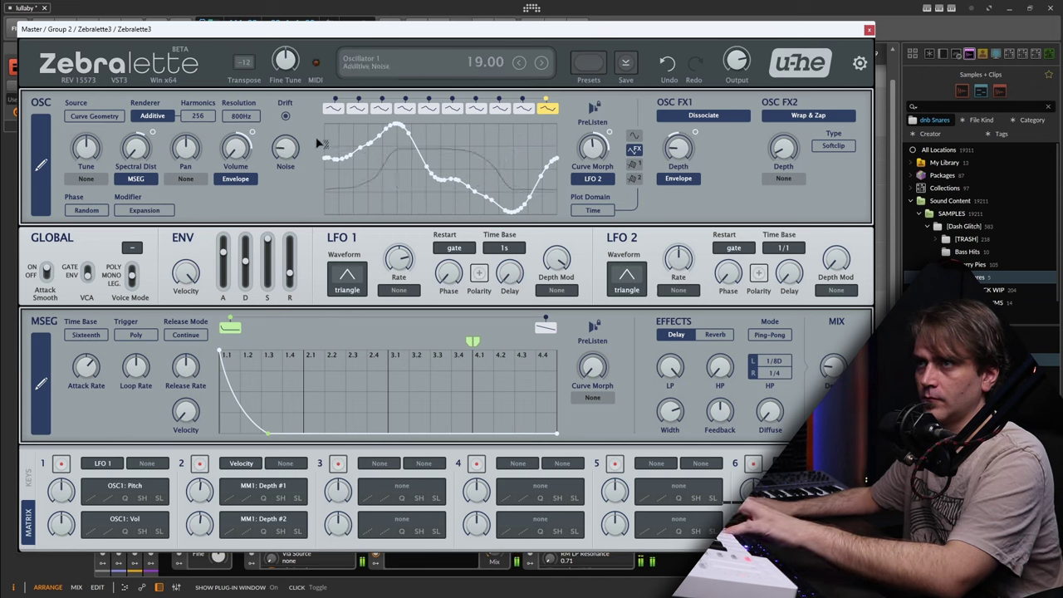
left_click_drag(284, 164, 283, 150)
scroll(285, 148, "up", 4)
scroll(284, 148, "down", 7)
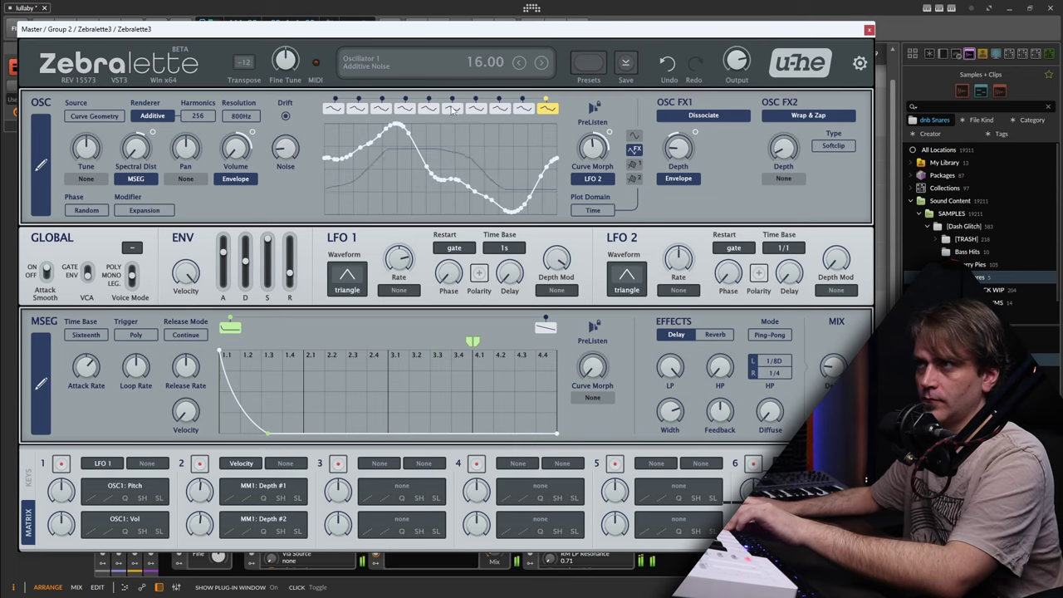
left_click(869, 30)
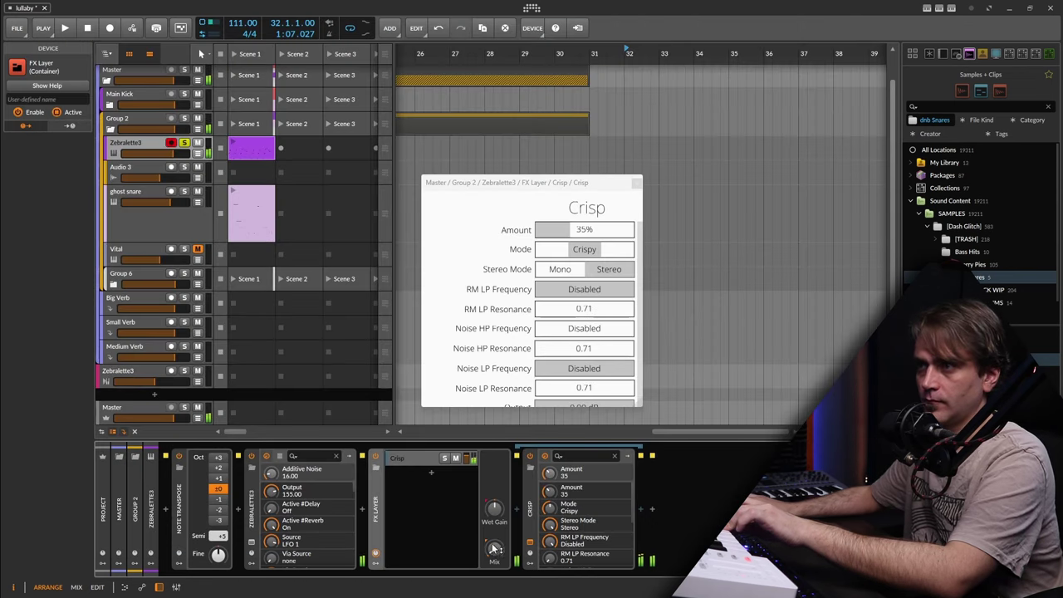
Step: Lower the Crisp Amount to 16% and close the effect's window
left_click_drag(549, 491, 549, 524)
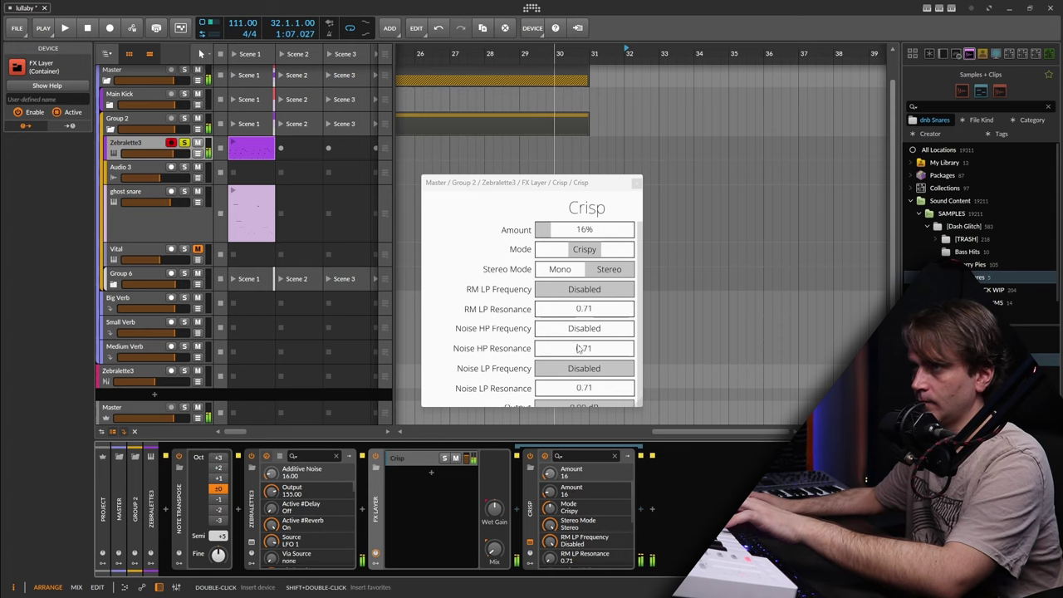
left_click(637, 183)
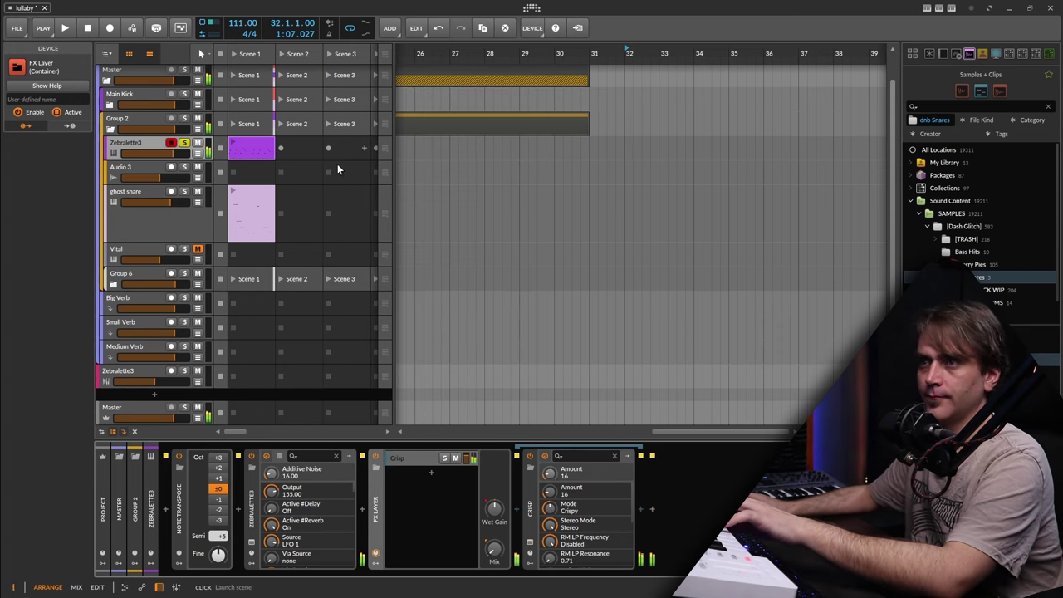
Step: Reopen the finished Zebralette3 patch and check its effects mix settings
left_click(253, 545)
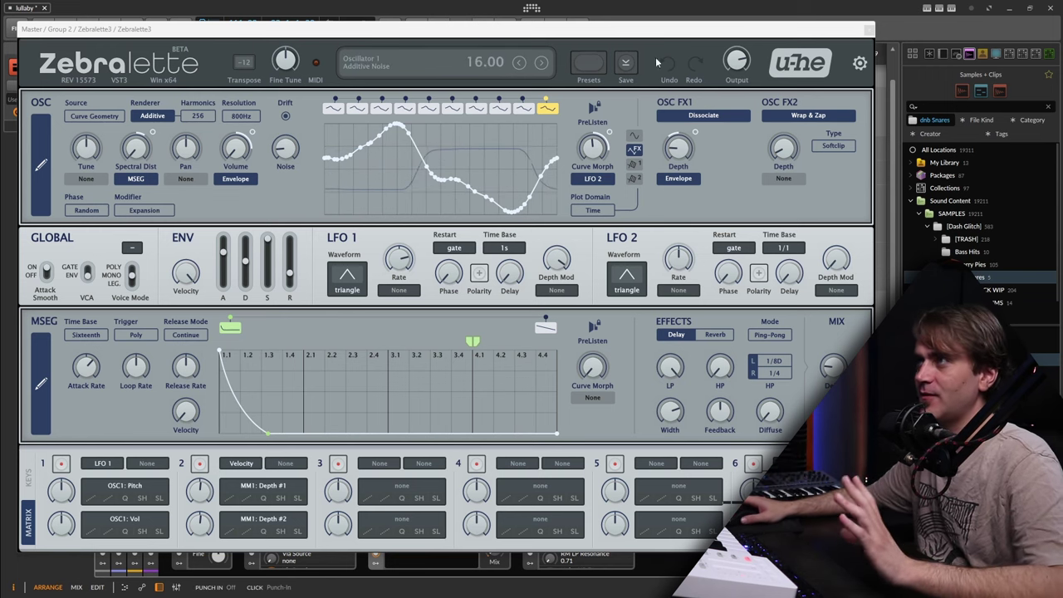
left_click(833, 411)
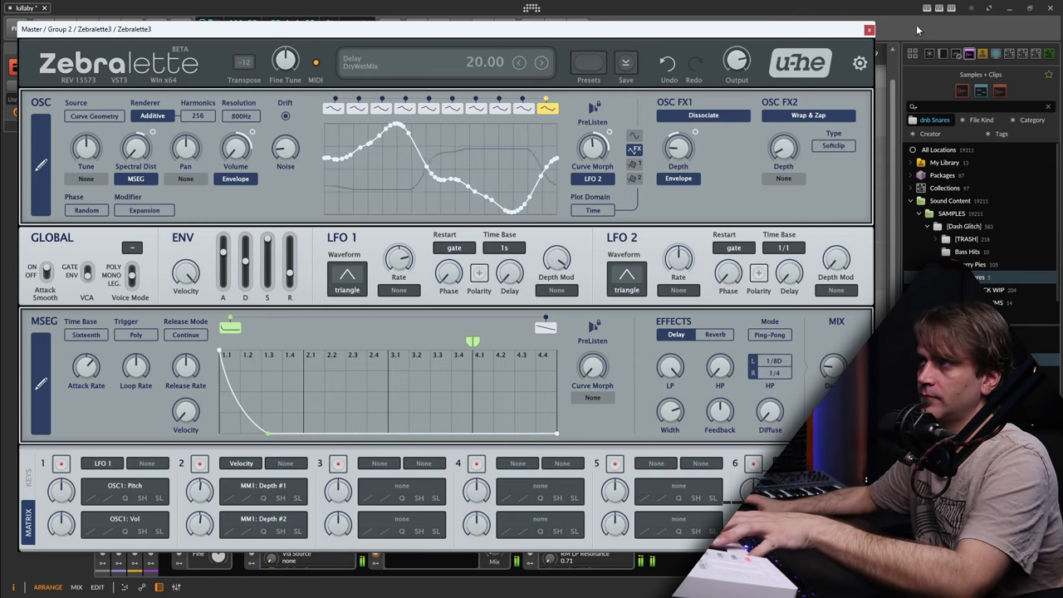
left_click(869, 29)
left_click_drag(694, 508, 694, 502)
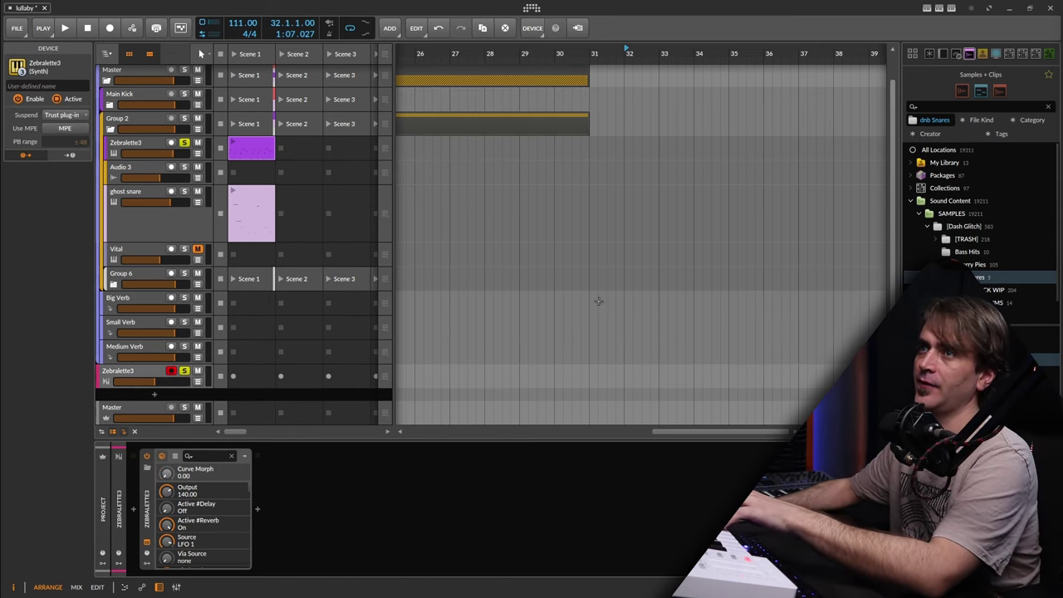
Step: In Group 2's Zebralette3 init patch, move the triangle curve to the start of the morph and smooth it into a sine-like wave
left_click(157, 142)
left_click(266, 456)
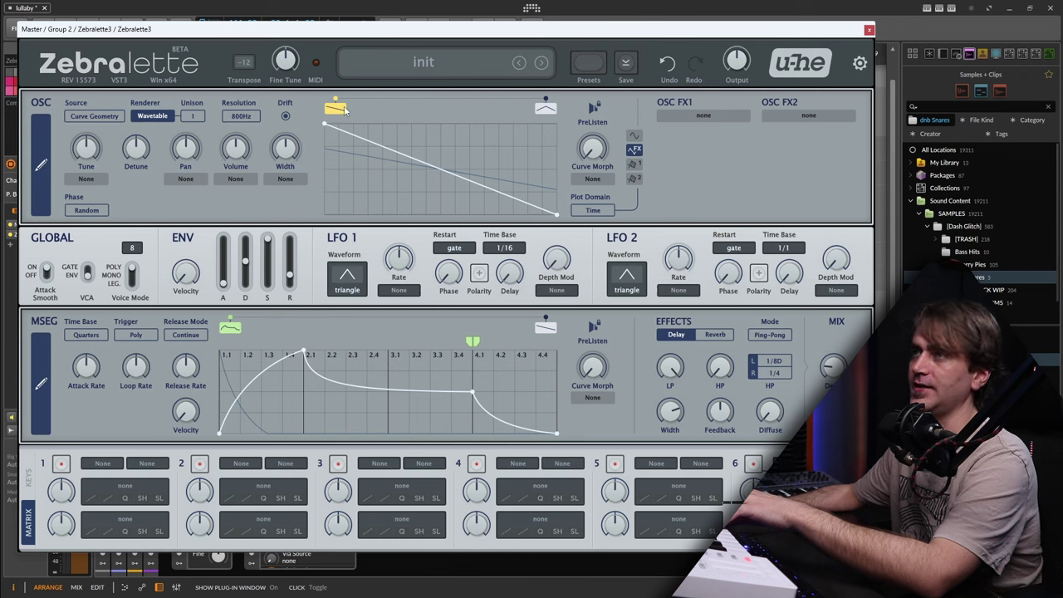
left_click_drag(336, 106, 479, 106)
left_click_drag(548, 106, 336, 108)
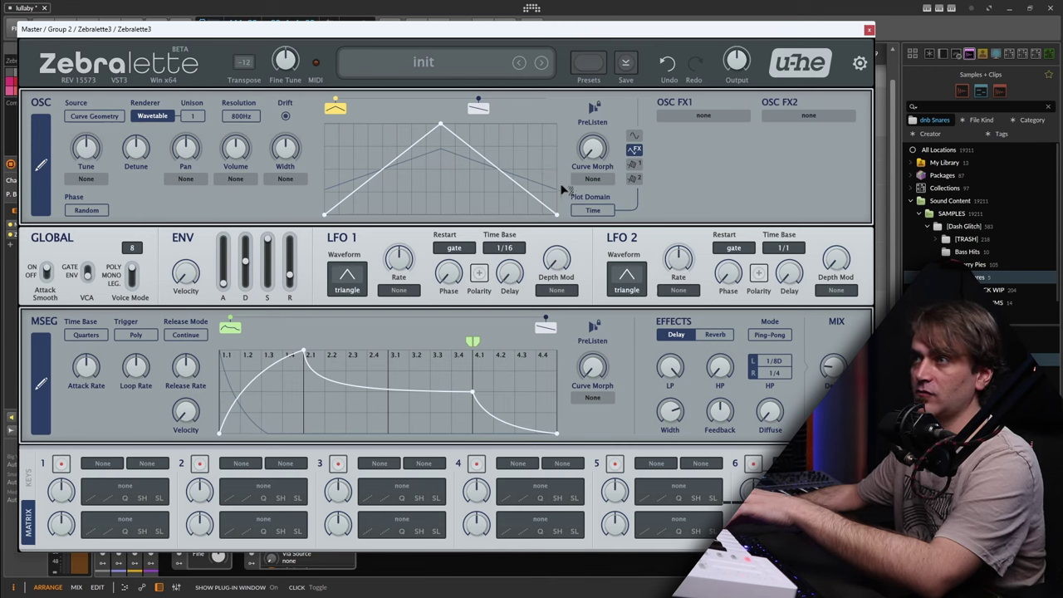
right_click(420, 156)
left_click(471, 267)
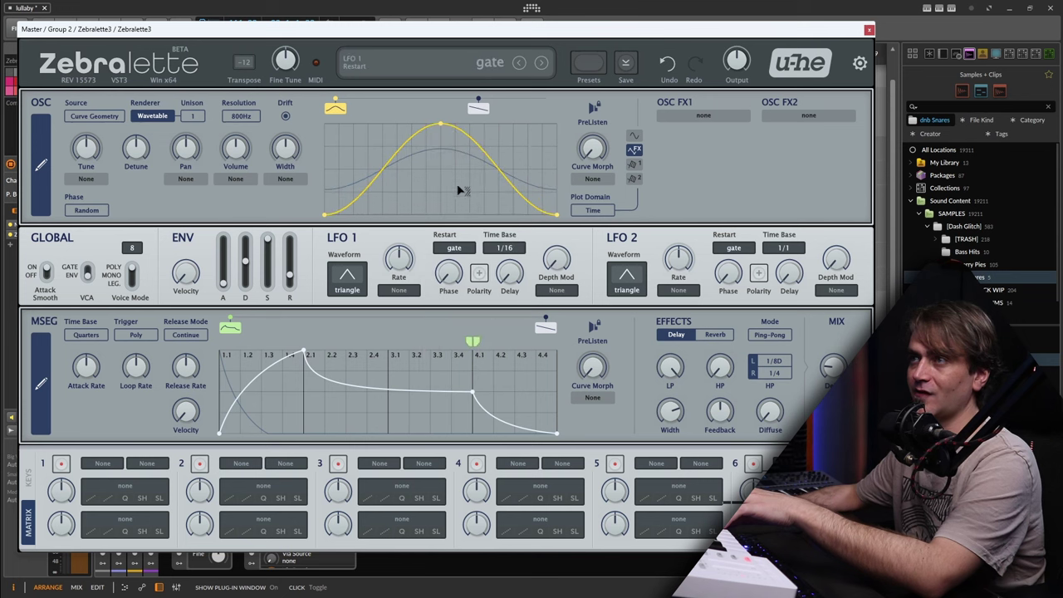
Step: Move the saw curve to the end of the morph and place a duplicate of the sine-like curve just before it
left_click(479, 106)
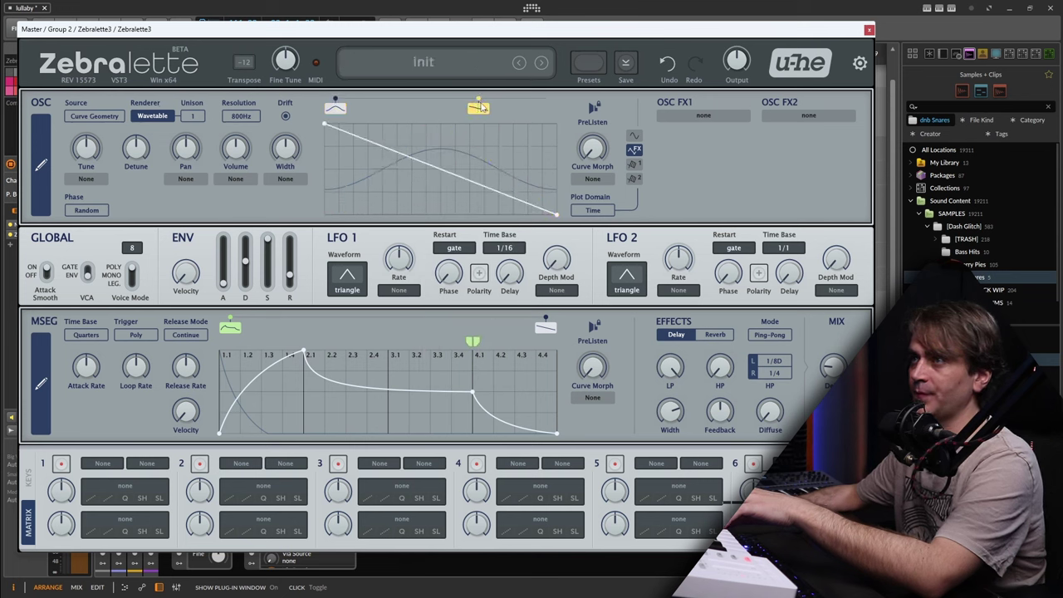
left_click_drag(479, 106, 582, 113)
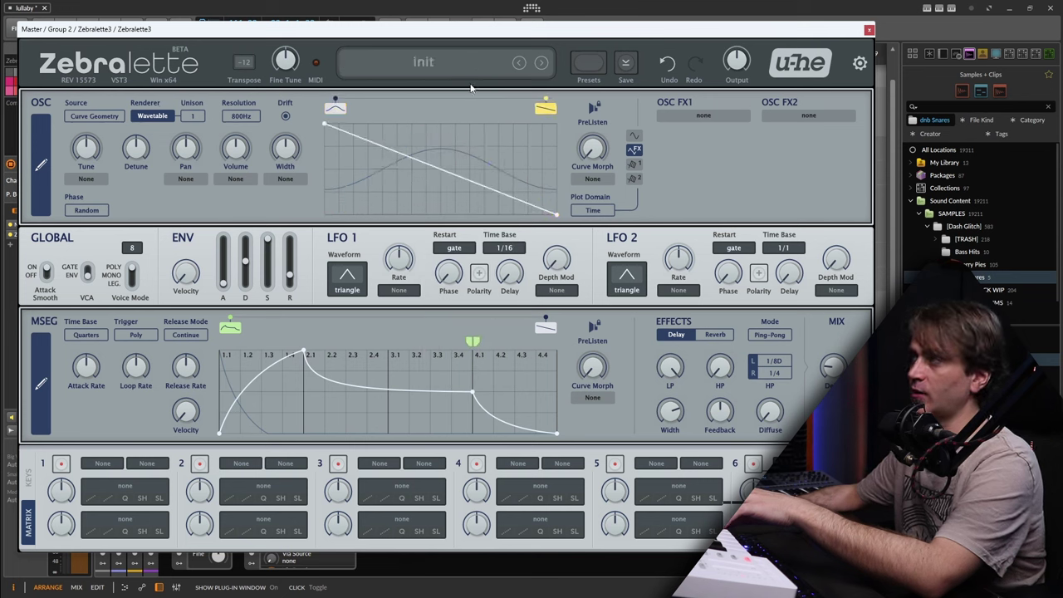
left_click(336, 109)
right_click(501, 103)
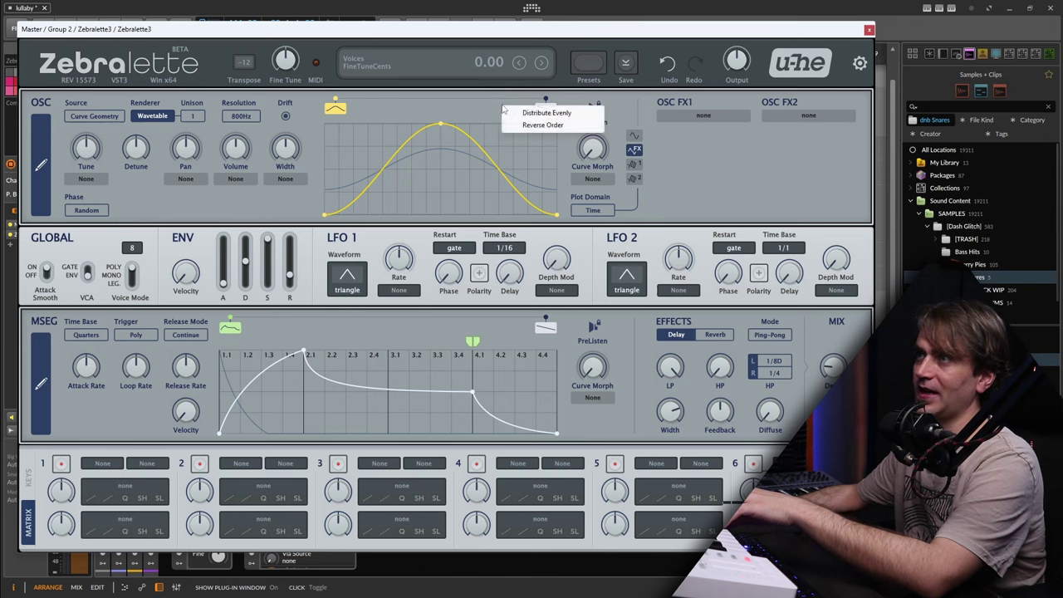
left_click(390, 100)
right_click(511, 105)
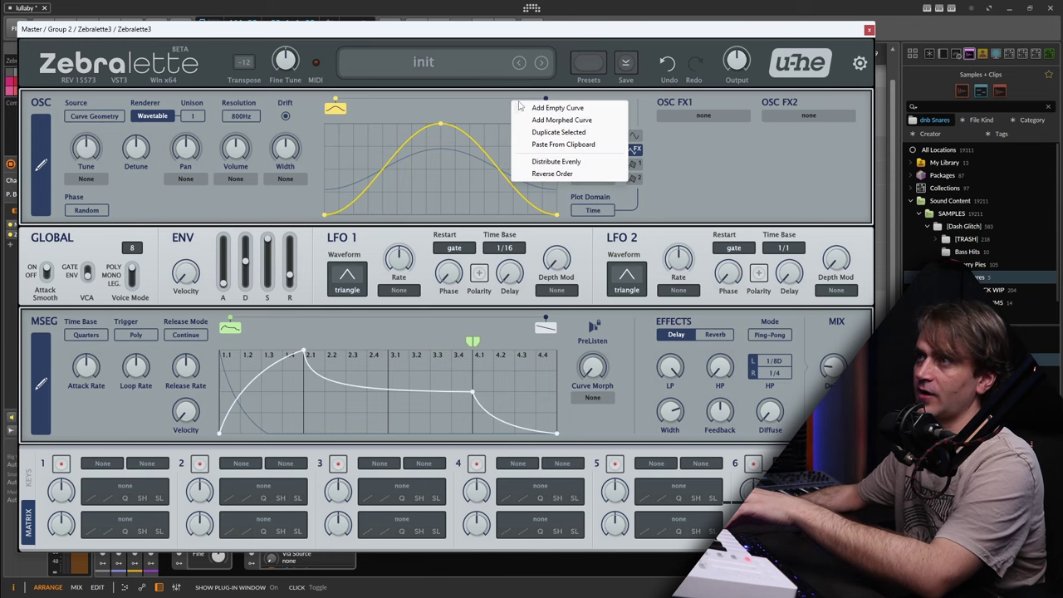
left_click(566, 134)
left_click(565, 134)
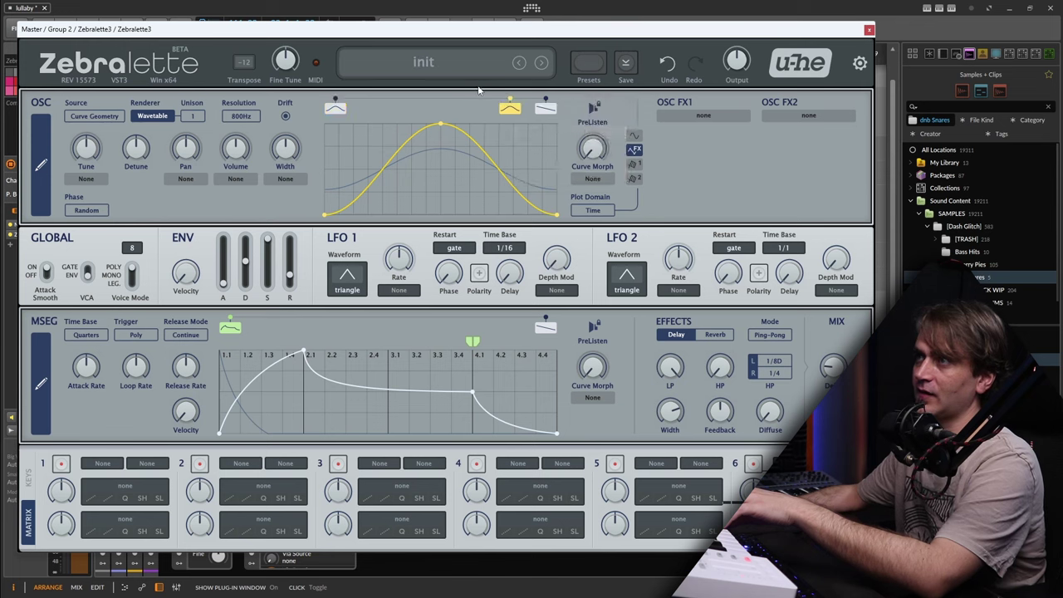
Step: Replace the saw curve at the end with the duplicated sine-like curve and test the Curve Morph sweep
right_click(547, 109)
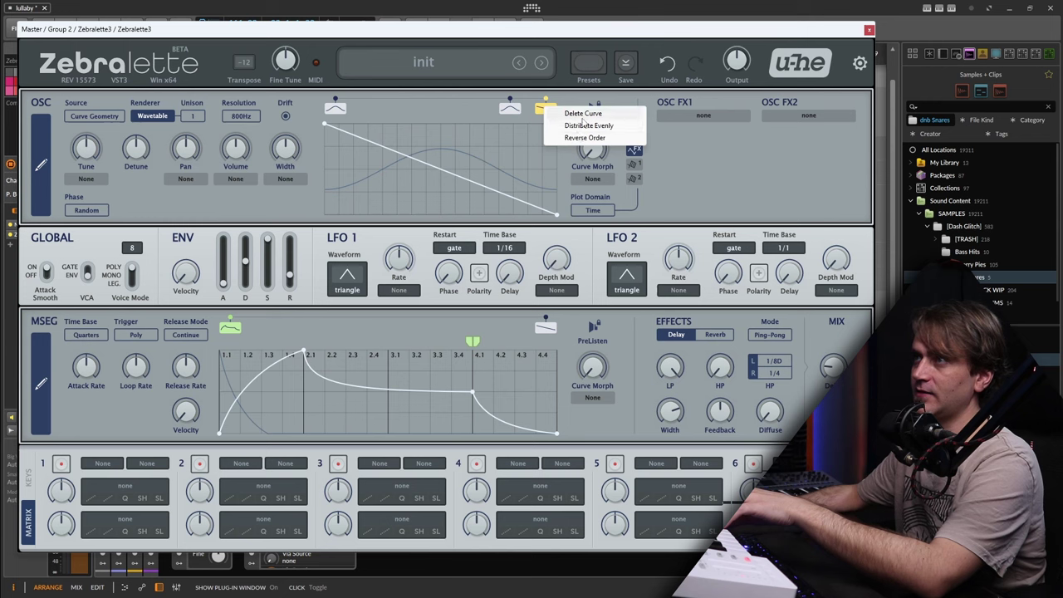
left_click(581, 114)
left_click_drag(513, 107, 572, 103)
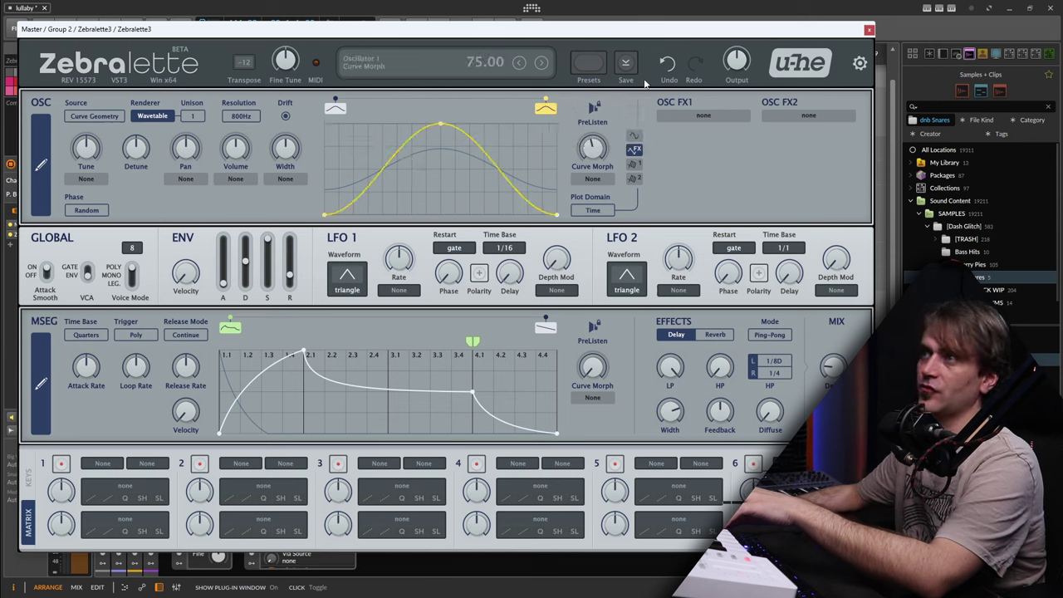
left_click_drag(645, 84, 620, 84)
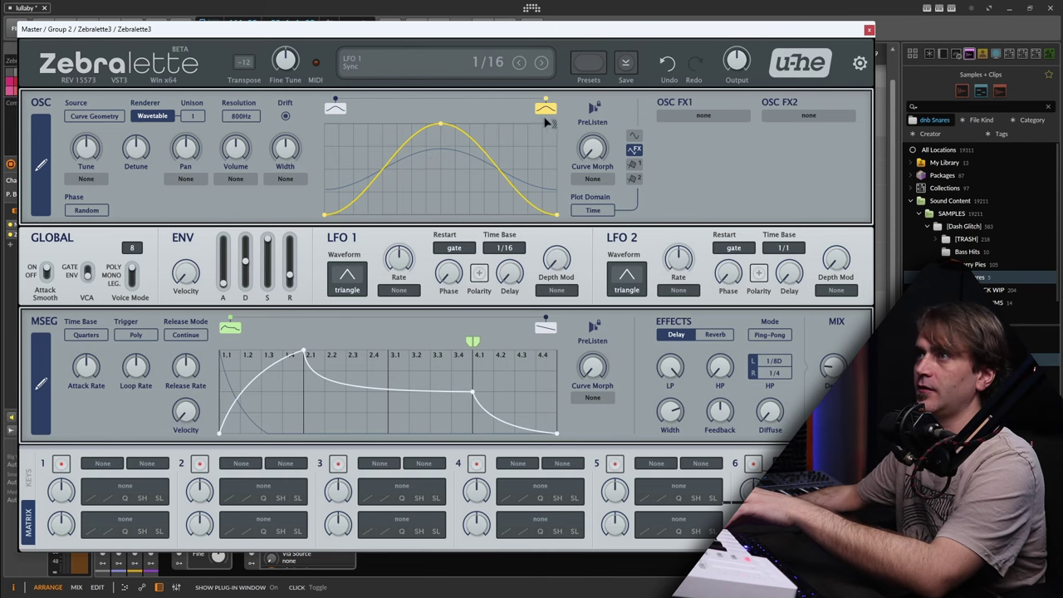
Step: Use the oscillator editor's Brush tool to redraw the end-of-morph curve as a jagged waveform with random spikes across its full width
left_click(40, 164)
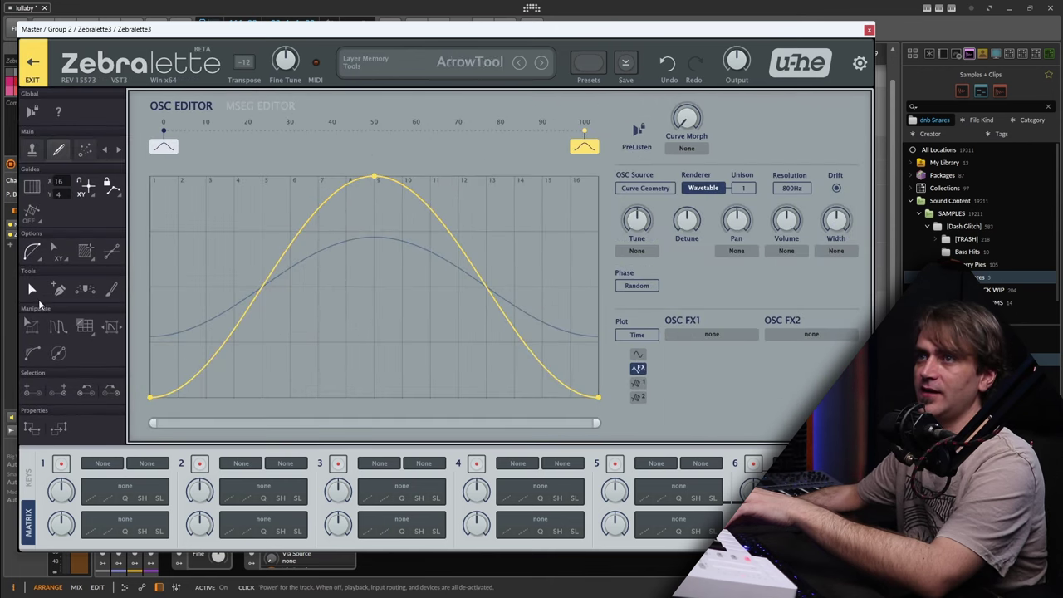
left_click(109, 293)
mouse_move(180, 387)
left_mouse_down()
mouse_move(186, 259)
mouse_move(257, 278)
mouse_move(284, 251)
left_mouse_up()
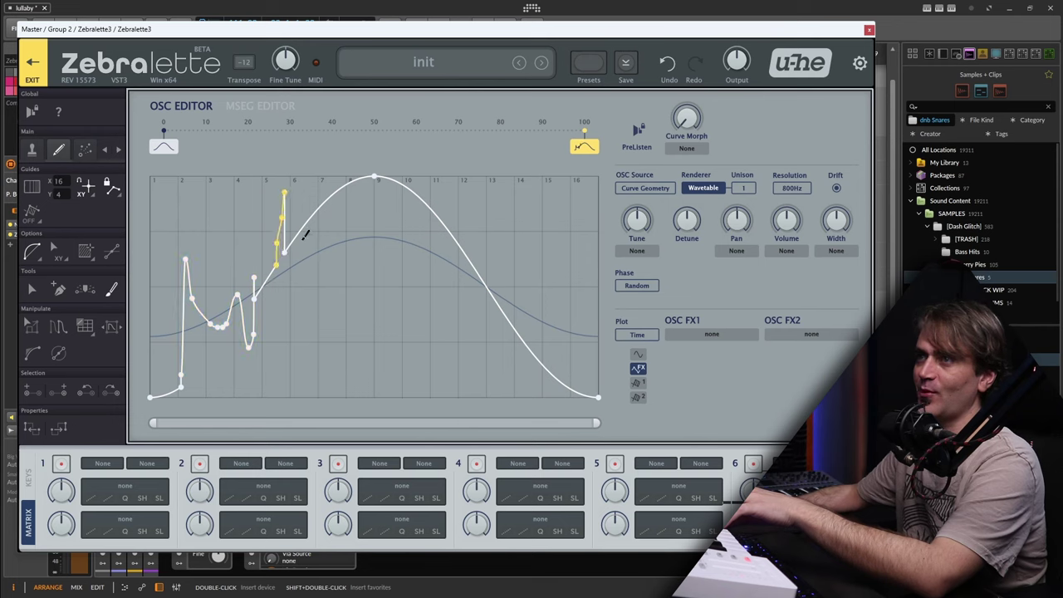
left_click_drag(309, 186, 312, 217)
left_click_drag(232, 272, 222, 240)
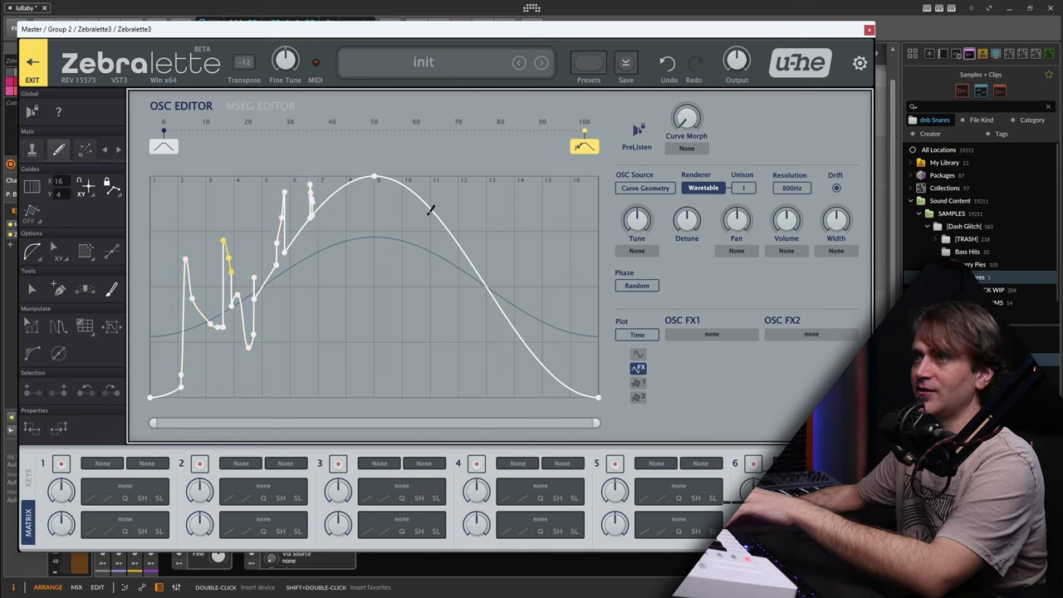
left_click_drag(338, 190, 341, 231)
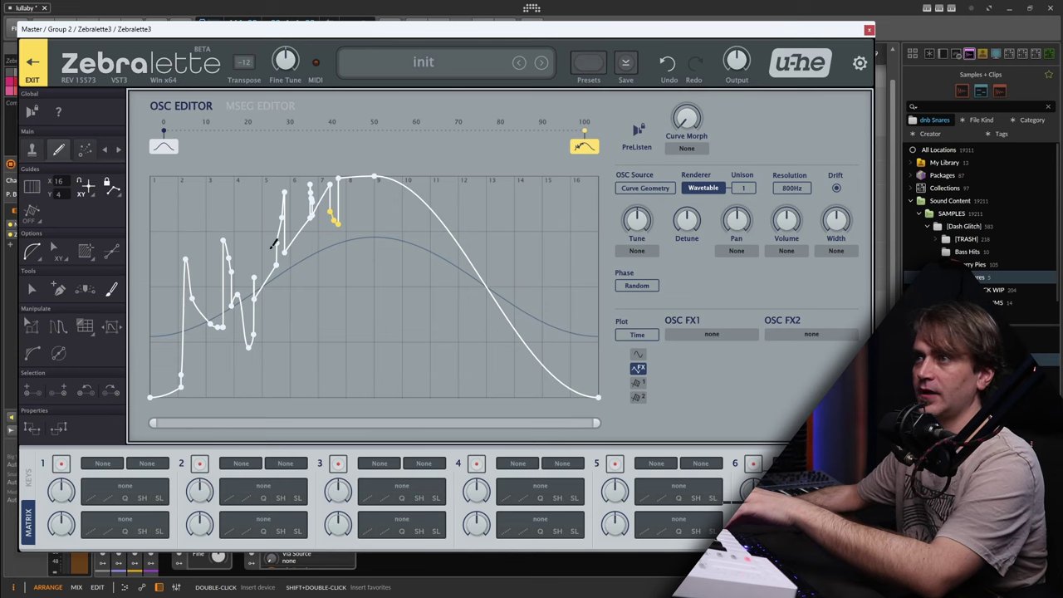
left_click_drag(402, 181, 400, 256)
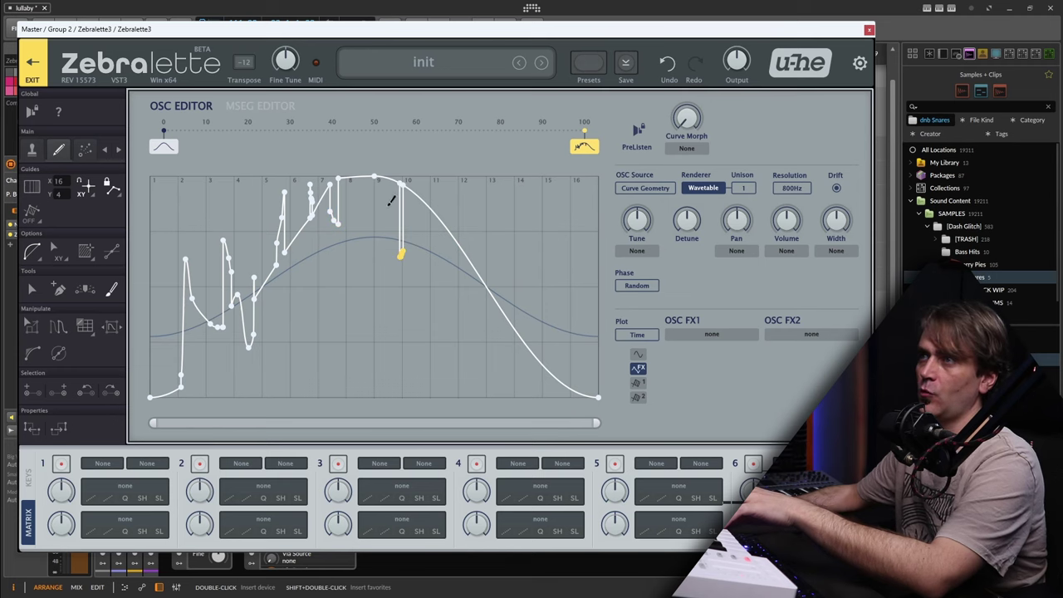
mouse_move(377, 212)
left_mouse_down()
mouse_move(380, 259)
mouse_move(391, 213)
mouse_move(423, 317)
left_mouse_up()
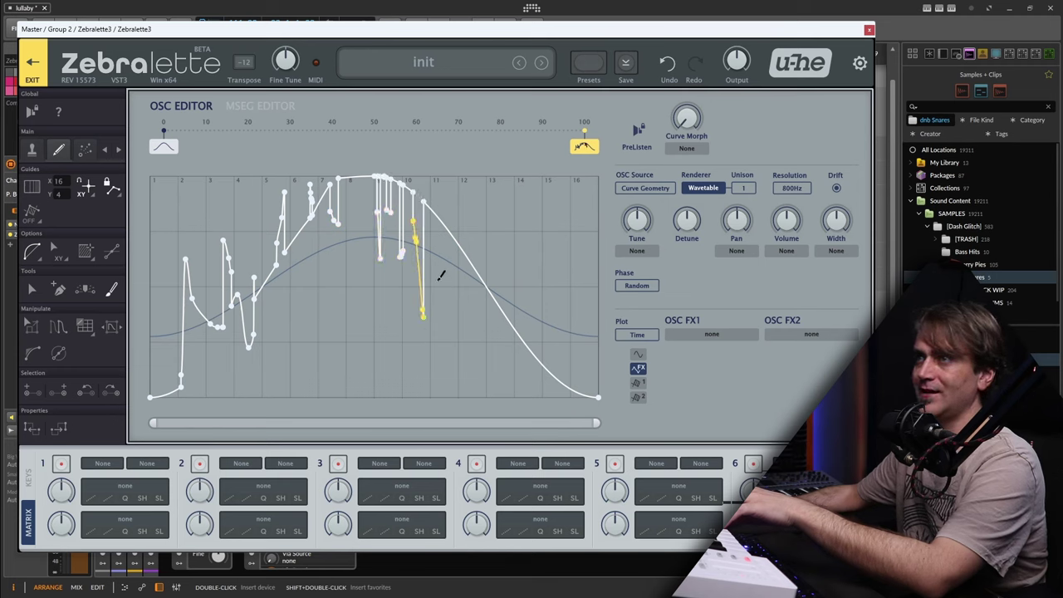
left_click_drag(441, 262, 468, 176)
mouse_move(463, 233)
left_mouse_down()
mouse_move(482, 259)
mouse_move(479, 314)
mouse_move(496, 222)
mouse_move(501, 245)
mouse_move(477, 199)
left_mouse_up()
mouse_move(512, 287)
left_mouse_down()
mouse_move(558, 352)
mouse_move(545, 372)
mouse_move(525, 326)
mouse_move(540, 291)
mouse_move(561, 373)
mouse_move(575, 356)
mouse_move(559, 220)
mouse_move(580, 300)
left_mouse_up()
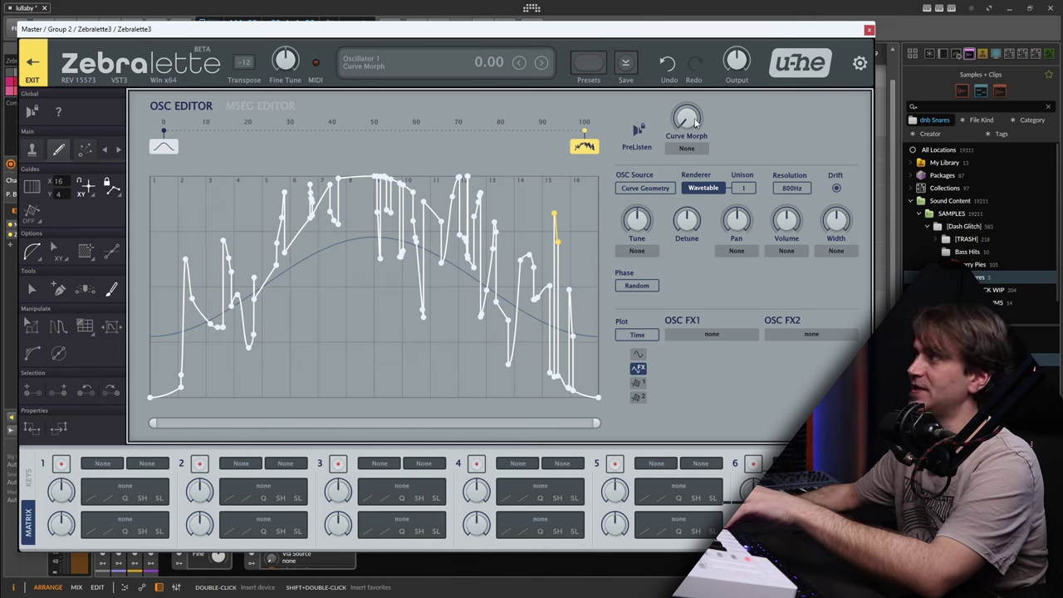
Step: Switch the oscillator's renderer to Additive with 1024 harmonics and set its resolution to 2kHz
mouse_move(707, 122)
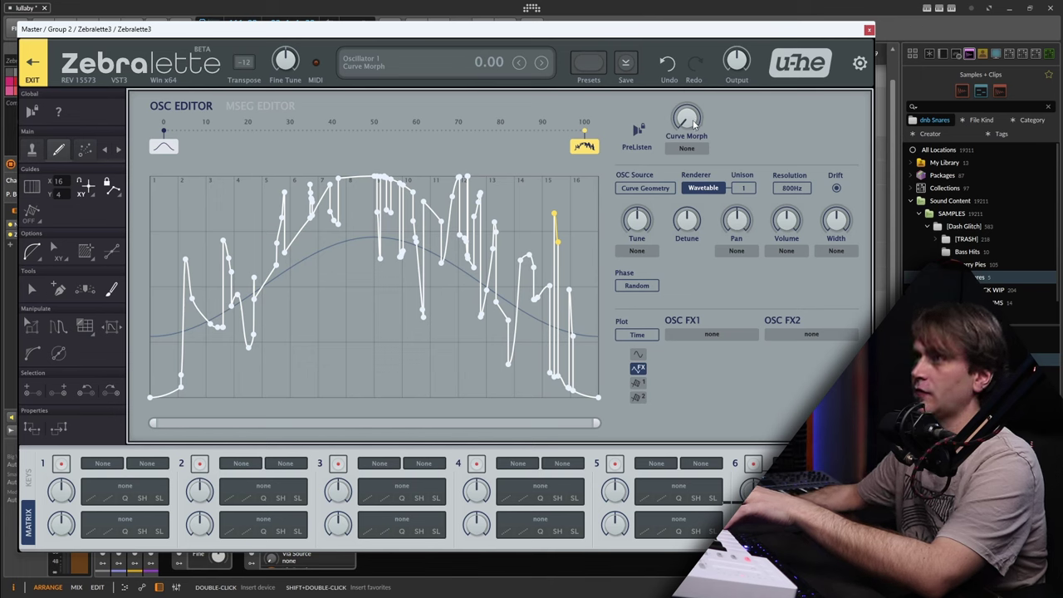
left_click(696, 190)
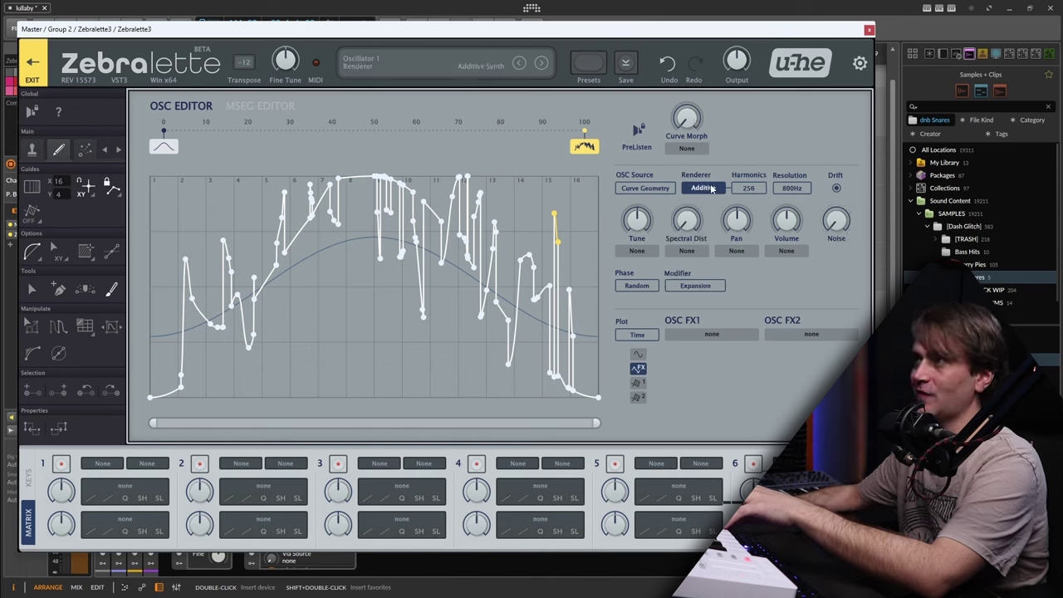
left_click(749, 197)
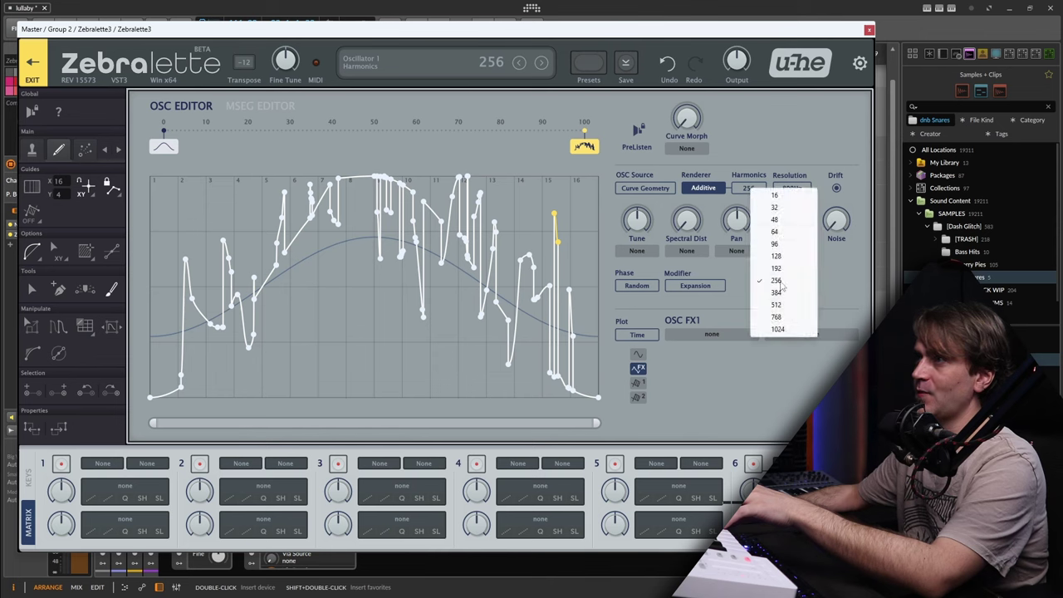
left_click(781, 287)
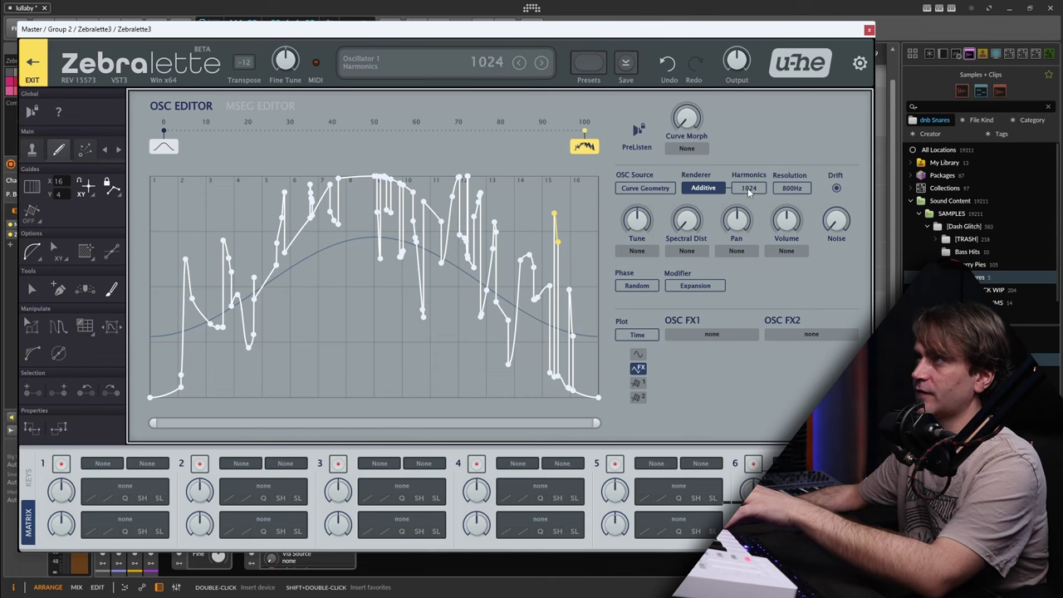
left_click(792, 188)
left_click(831, 199)
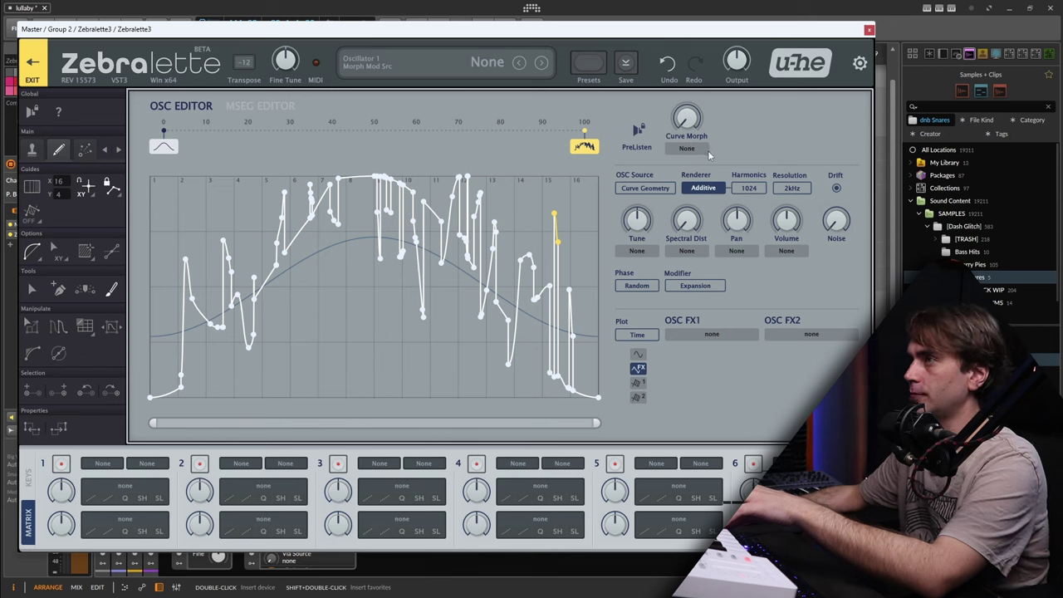
Step: Audition the Curve Morph sweep and inspect how the points of the two curves are linked before returning to the main view
left_click_drag(696, 122, 705, 292)
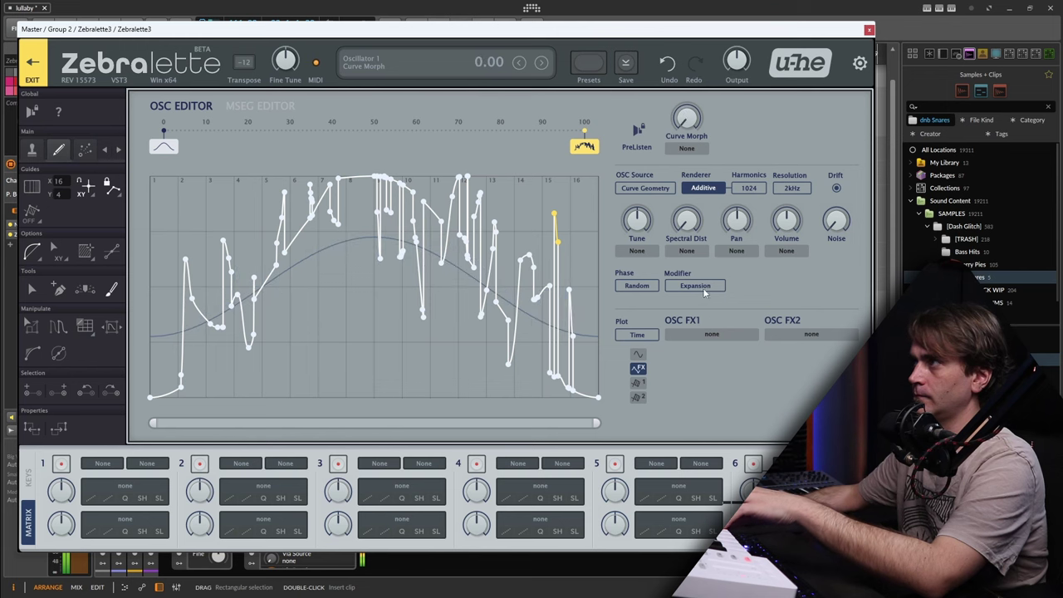
left_click(85, 150)
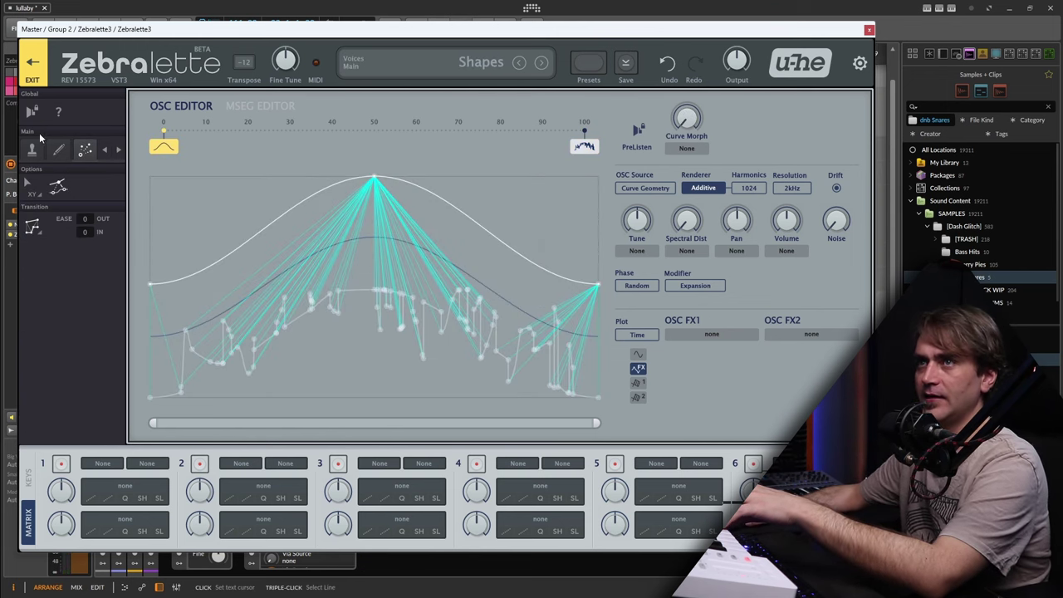
left_click(33, 63)
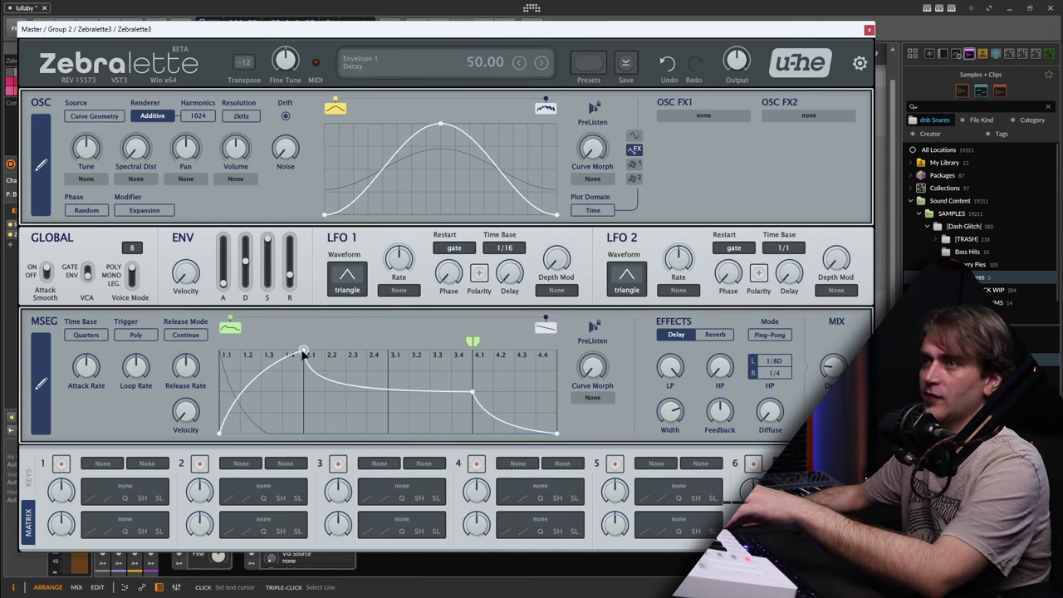
Step: Reshape the MSEG into a single curved decay that starts at full level and falls to zero within the first beat
left_click_drag(306, 352, 397, 400)
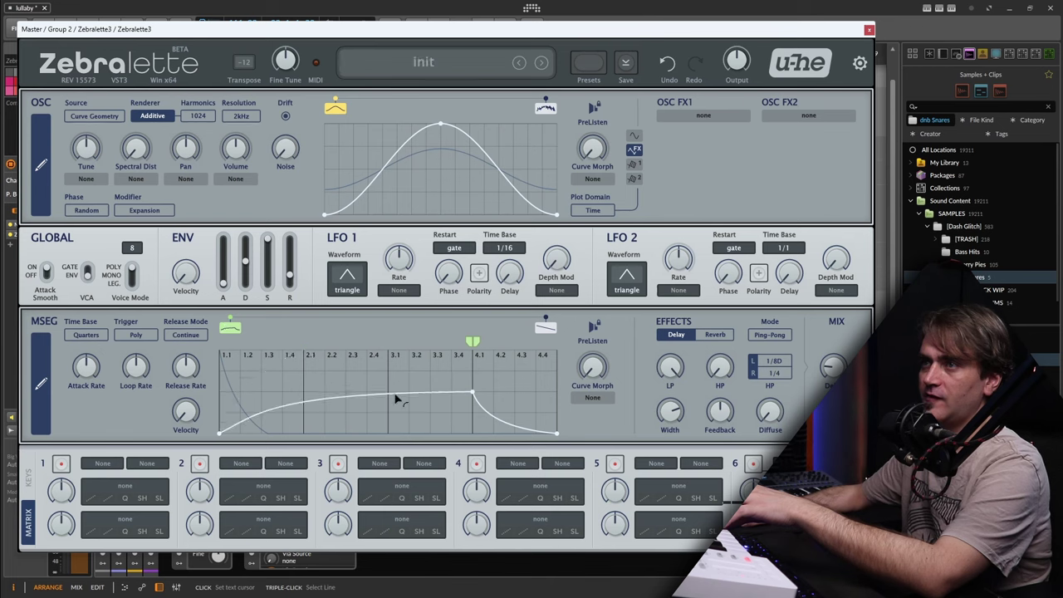
left_click_drag(472, 394, 227, 305)
left_click_drag(255, 412, 253, 427)
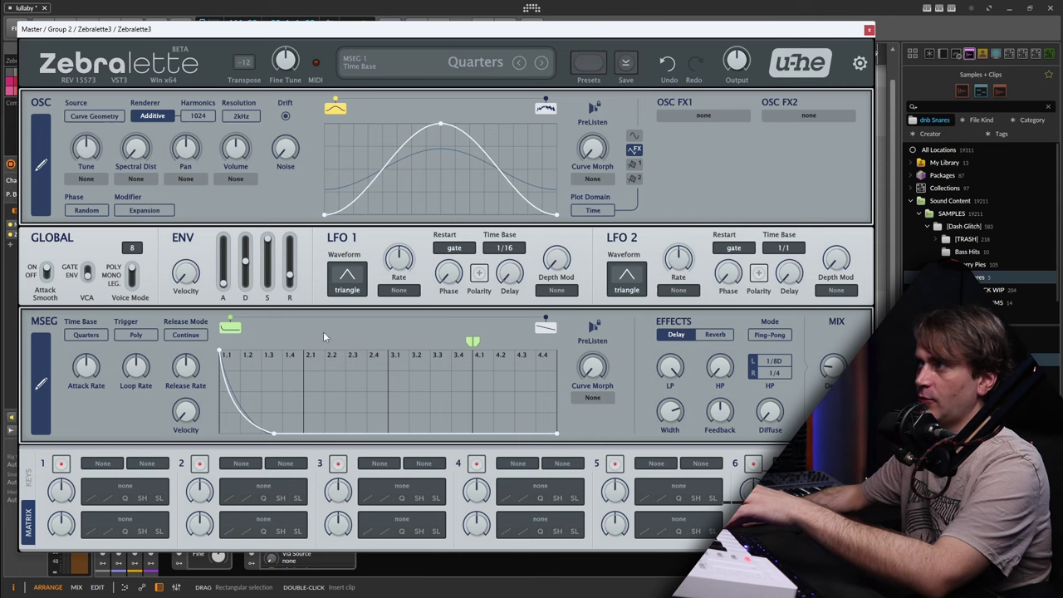
Step: Modulate the oscillator's Curve Morph with the MSEG, shortening its decay to about 1.2 and raising its Attack Rate to 1.80
mouse_move(584, 167)
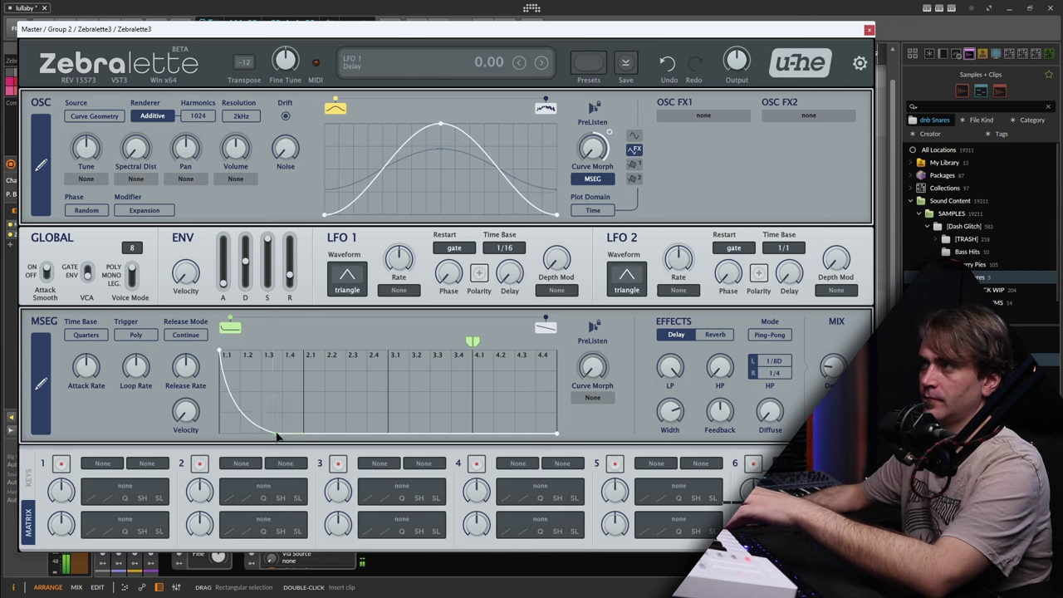
left_click_drag(275, 432, 229, 429)
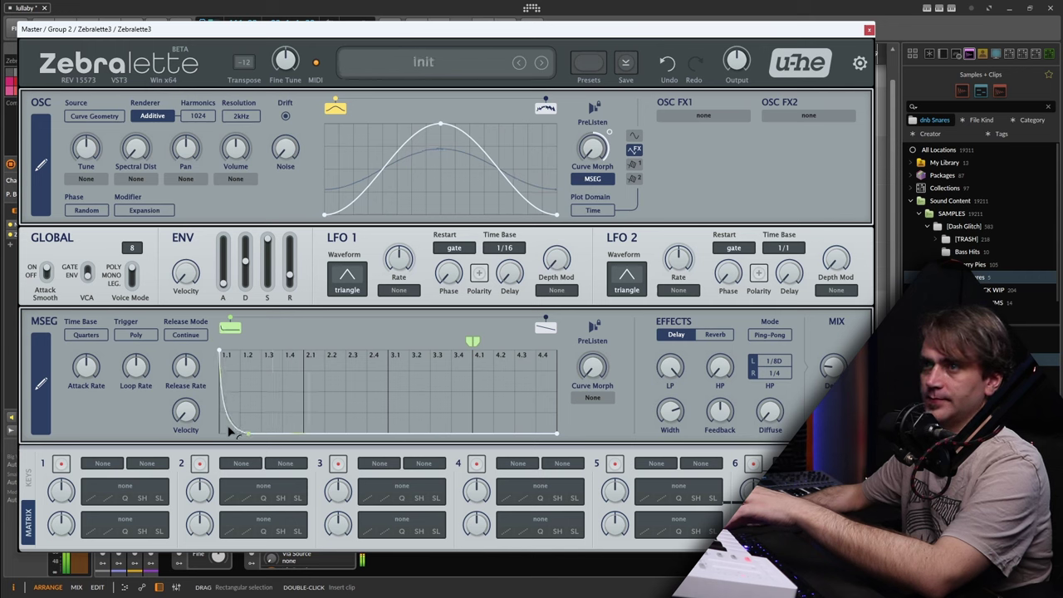
left_click_drag(85, 391, 91, 344)
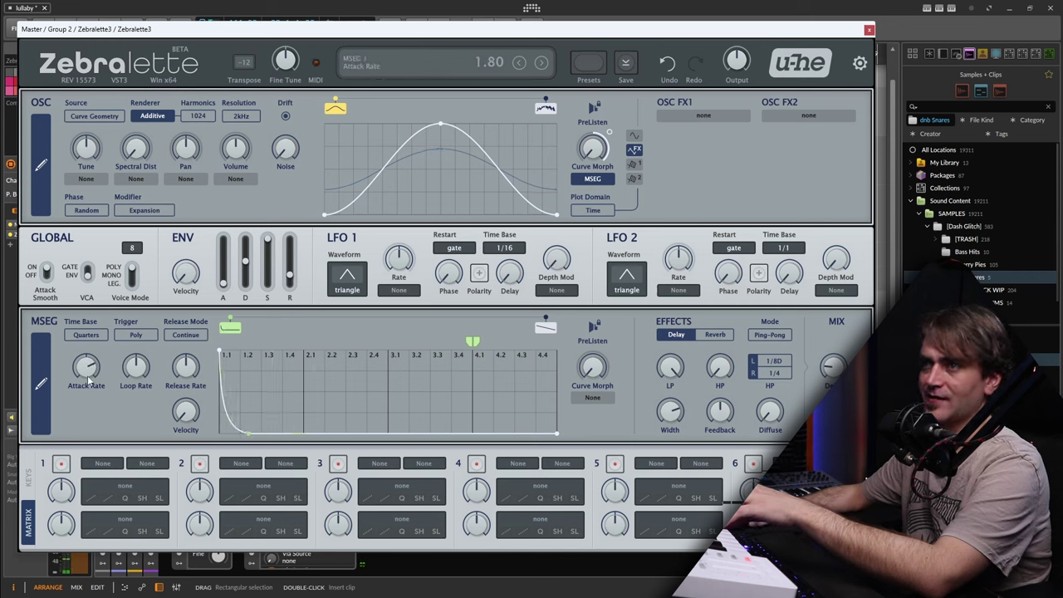
scroll(93, 373, "up", 5)
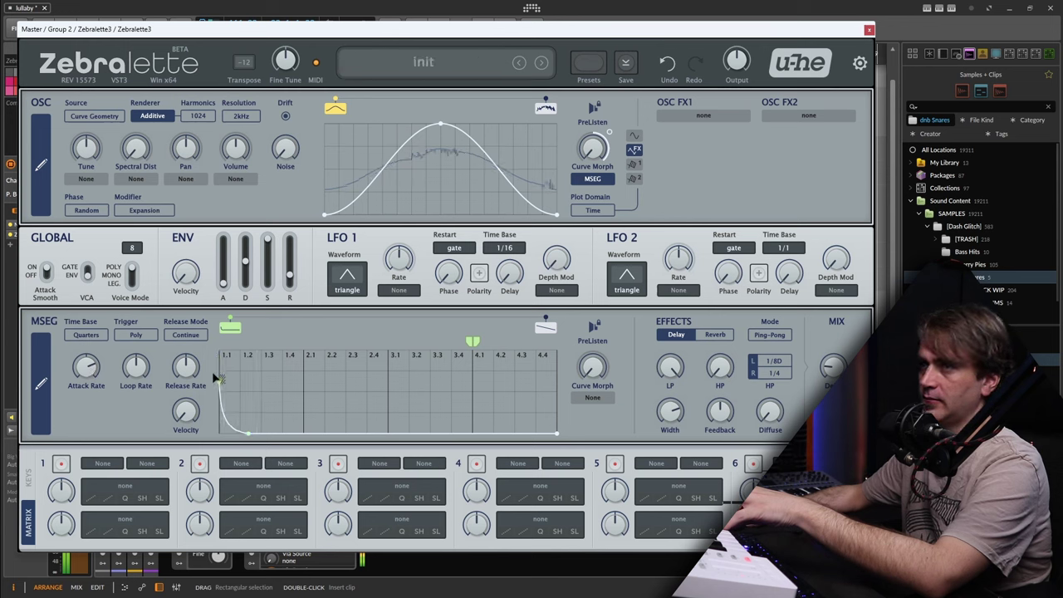
Step: Set the envelope's Sustain to 0 with a slightly shorter Decay, and lower the MSEG's starting point to about half height
left_click_drag(267, 241, 267, 291)
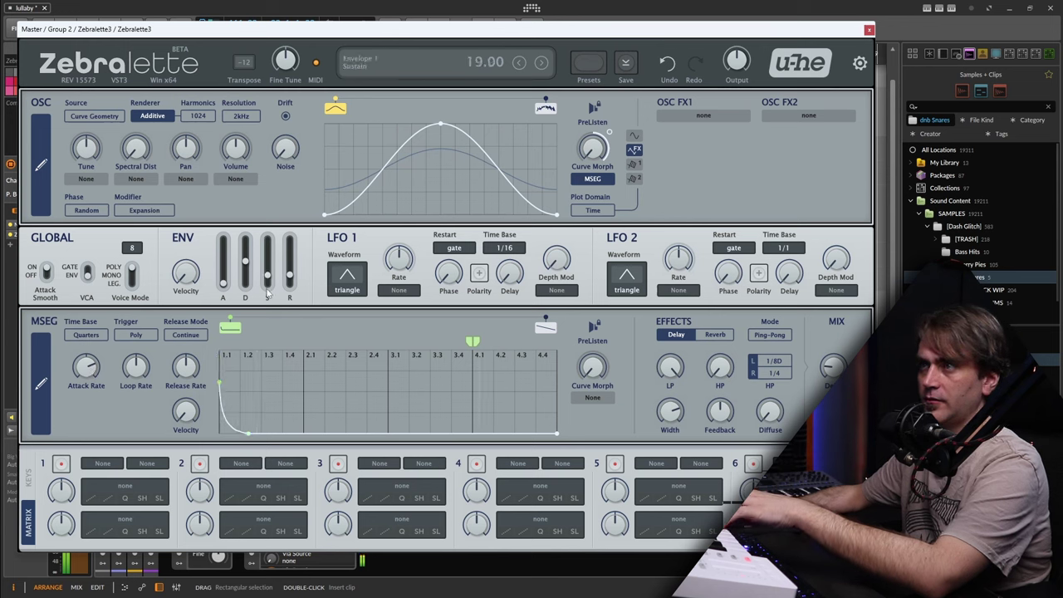
mouse_move(254, 264)
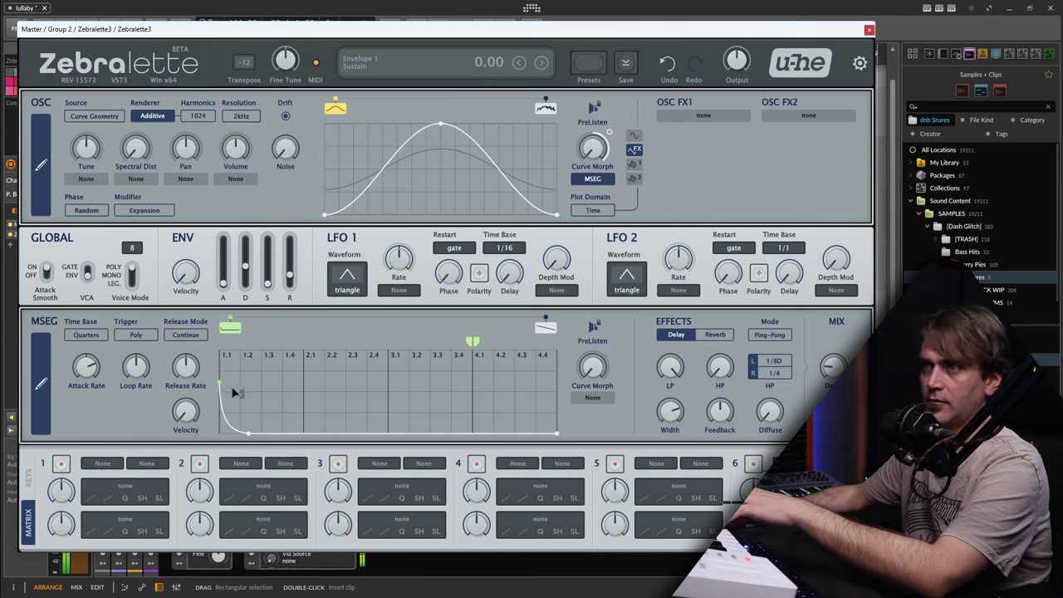
left_click_drag(223, 388, 223, 399)
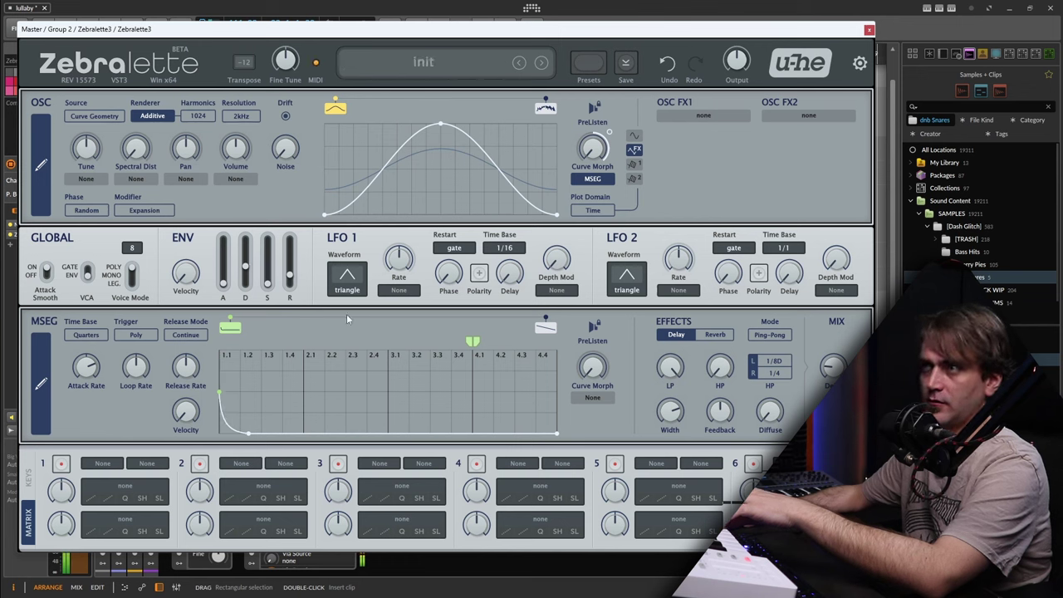
mouse_move(83, 373)
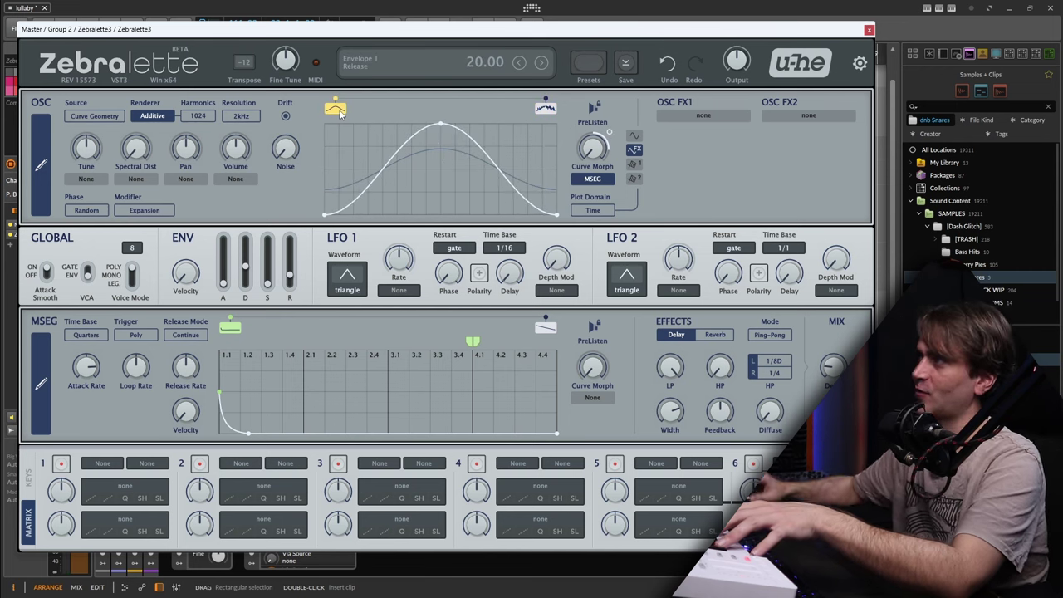
Step: Adjust the Curve Morph modulation depth, then load Wrap & Zap into OSC FX1 with its Depth modulated by the MSEG
left_click_drag(612, 146, 618, 118)
left_click(704, 115)
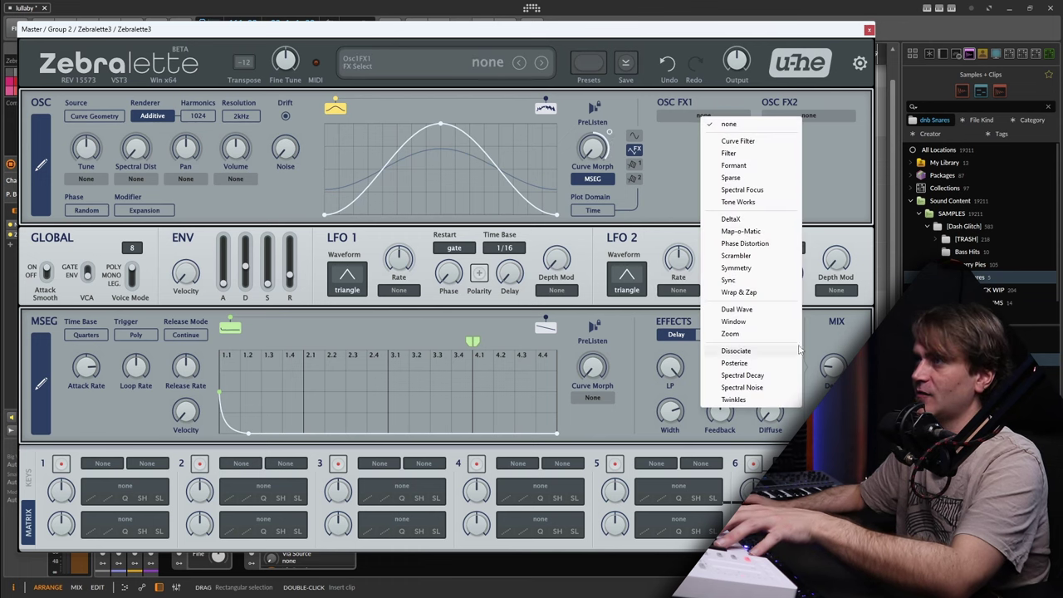
left_click(737, 292)
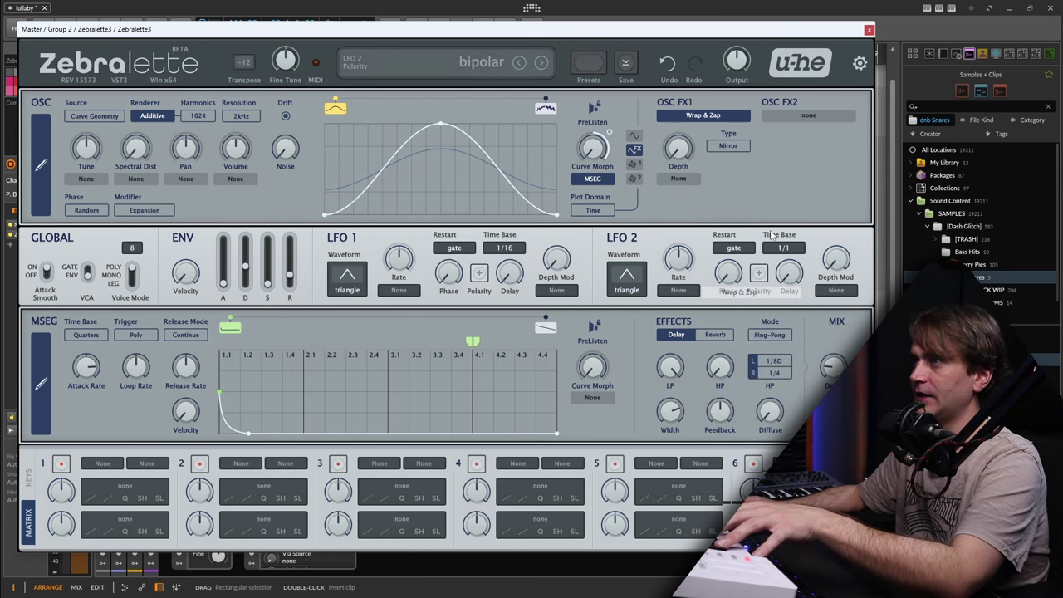
left_click(684, 177)
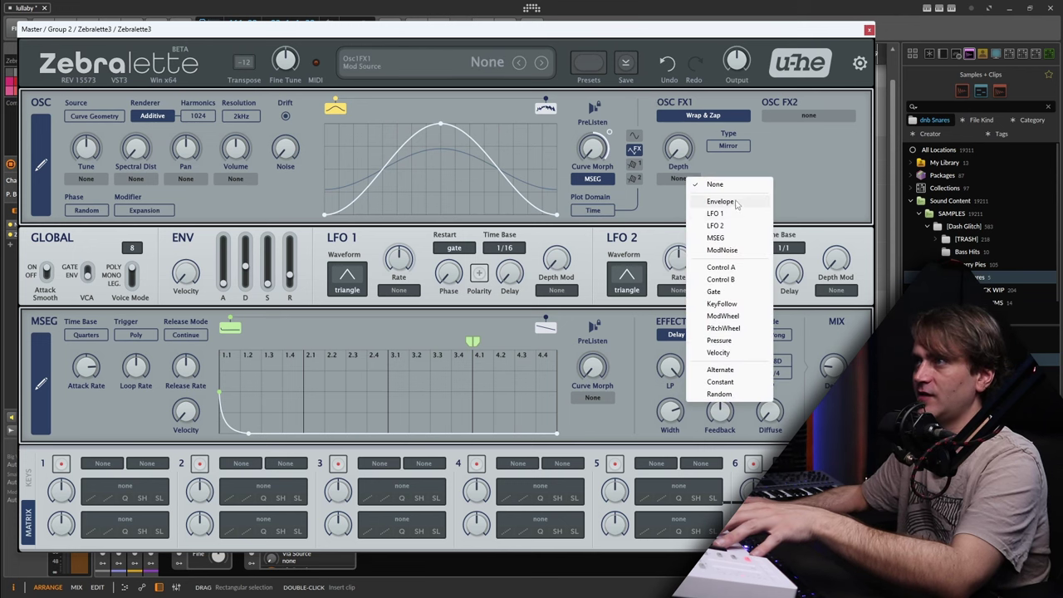
left_click(706, 237)
Step: Raise the MSEG modulation amount on the Wrap & Zap Depth to 70 while auditioning the sound
mouse_move(702, 106)
left_mouse_down()
mouse_move(721, 48)
mouse_move(689, 135)
mouse_move(719, 61)
mouse_move(711, 110)
left_mouse_up()
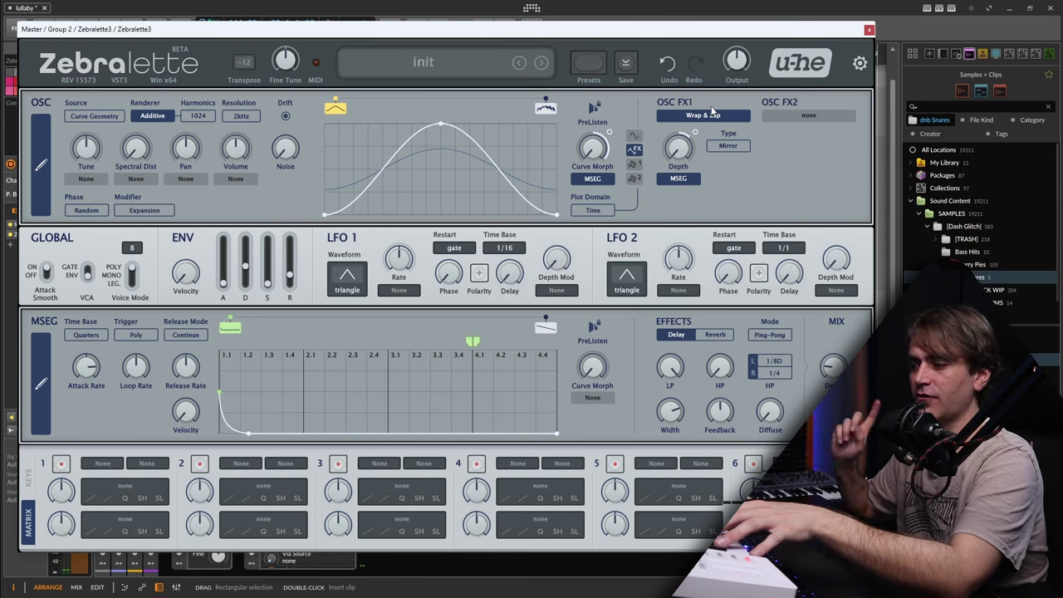
mouse_move(696, 135)
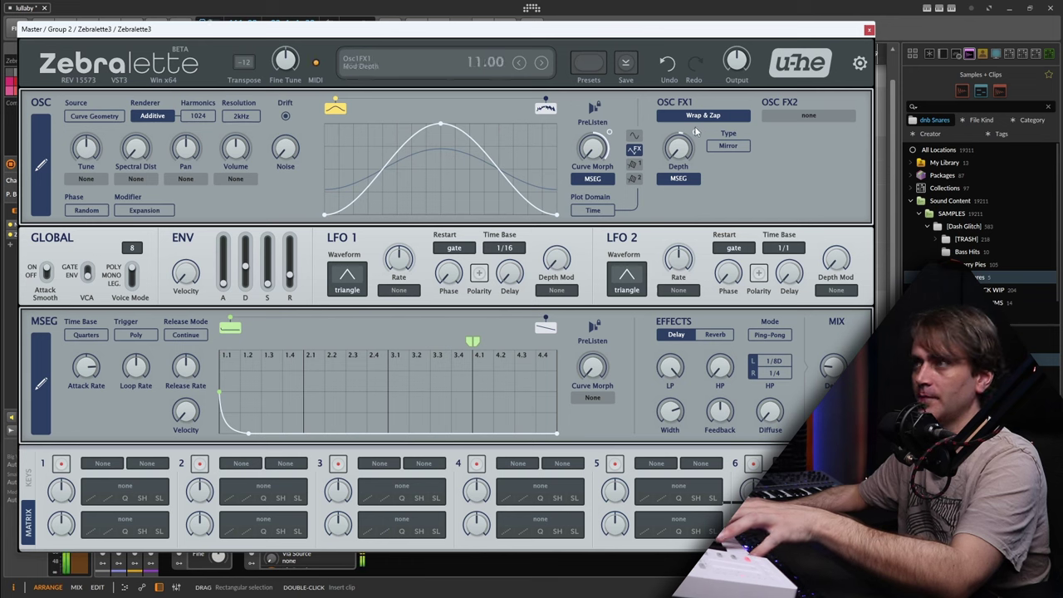
mouse_move(696, 132)
left_mouse_down()
mouse_move(713, 57)
mouse_move(696, 128)
left_mouse_up()
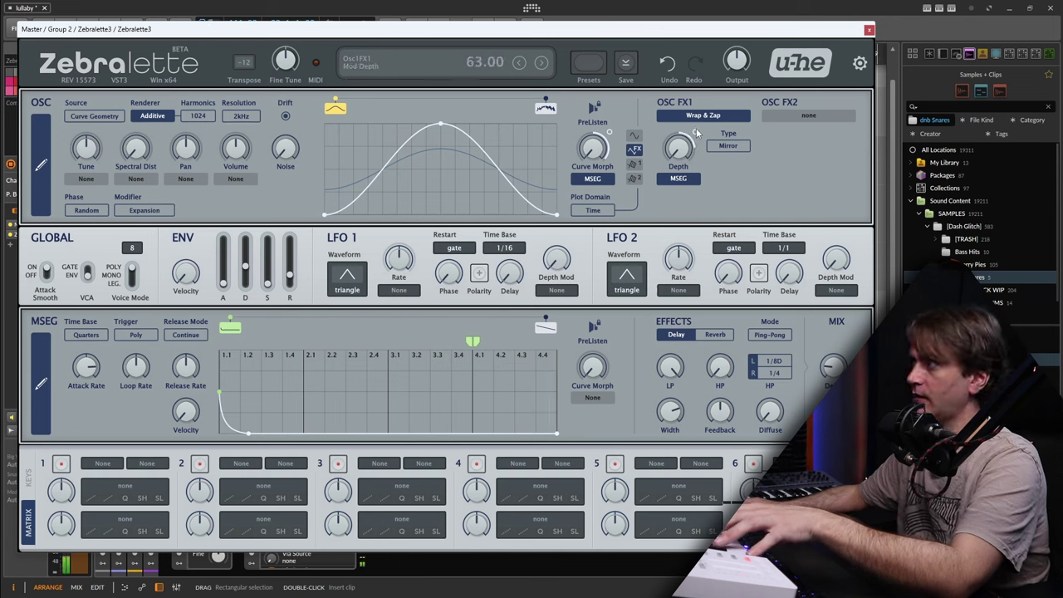
scroll(701, 130, "up", 1)
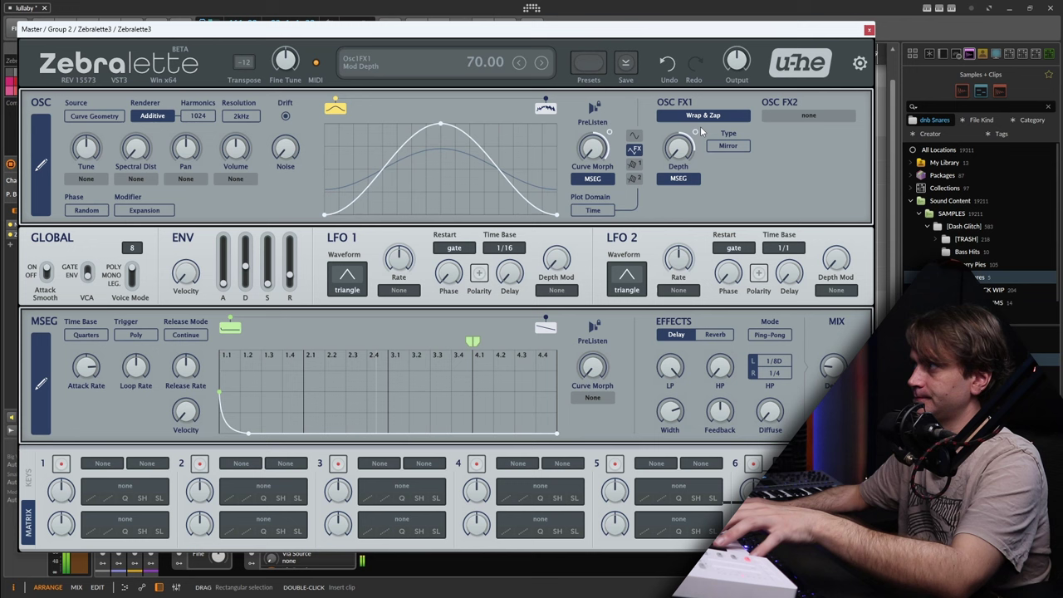
Step: Load the Phase Distortion effect into OSC FX2 and audition its Depth
left_click(808, 115)
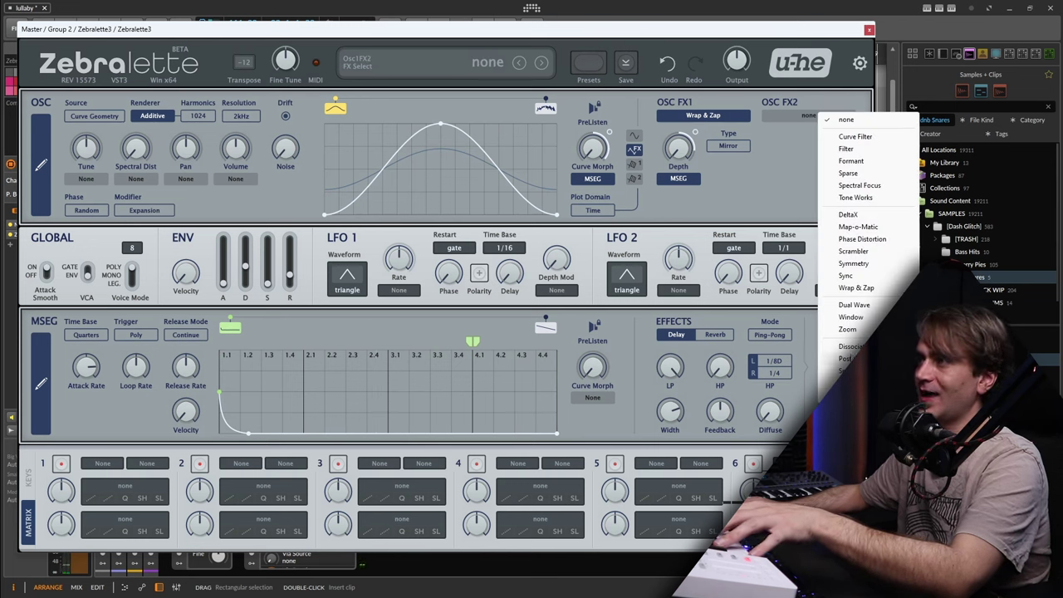
left_click(885, 239)
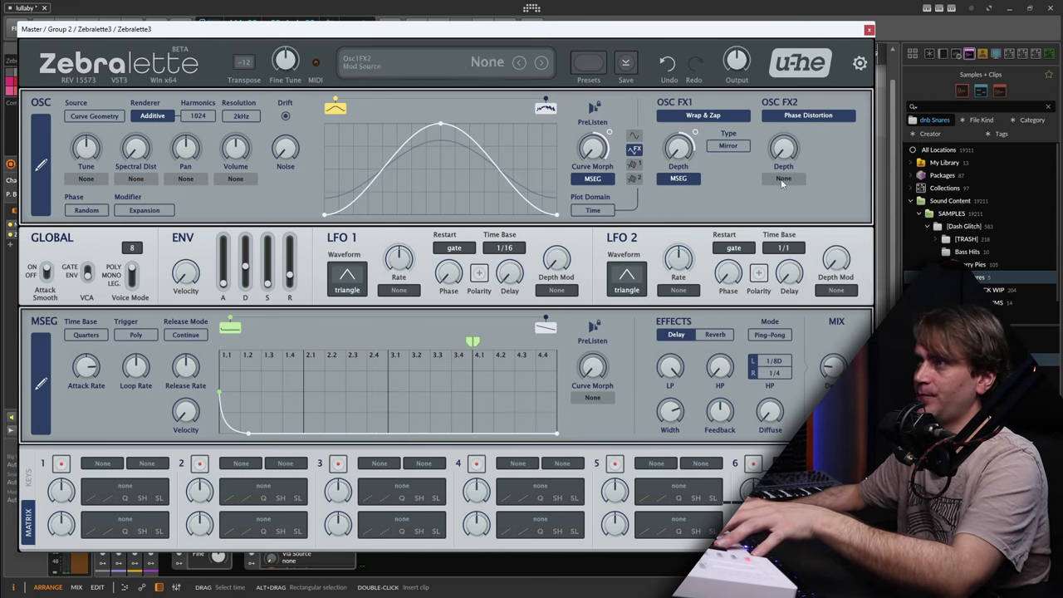
mouse_move(819, 26)
left_mouse_down()
mouse_move(807, 5)
mouse_move(814, 29)
left_mouse_up()
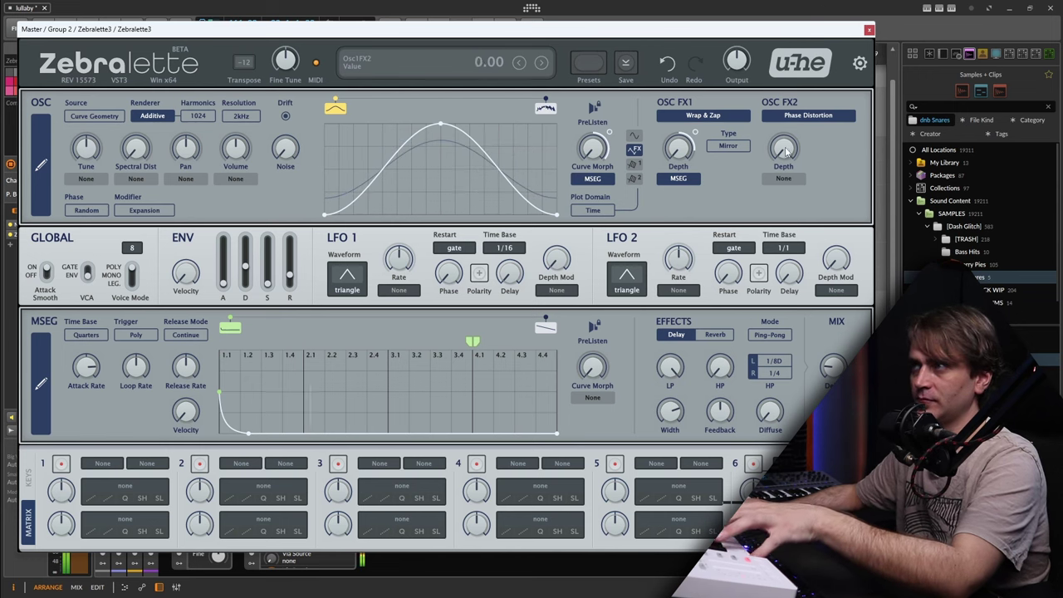
Step: Assign the MSEG to the Phase Distortion Depth in OSC FX2 with a small modulation amount, then show the Reverb settings
left_click(783, 179)
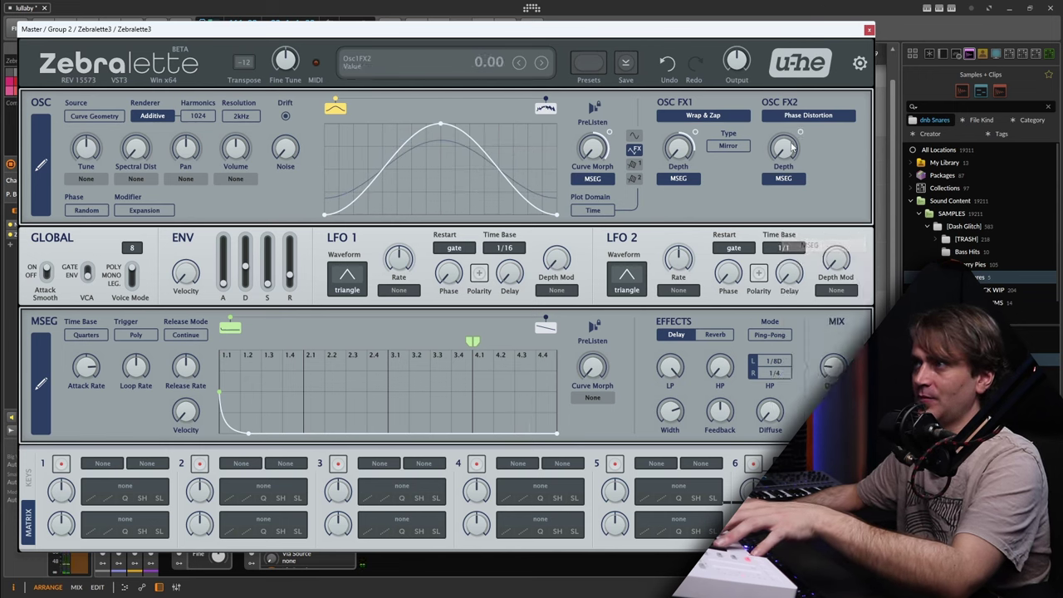
left_click(810, 245)
mouse_move(807, 123)
left_mouse_down()
mouse_move(809, 113)
mouse_move(806, 131)
left_mouse_up()
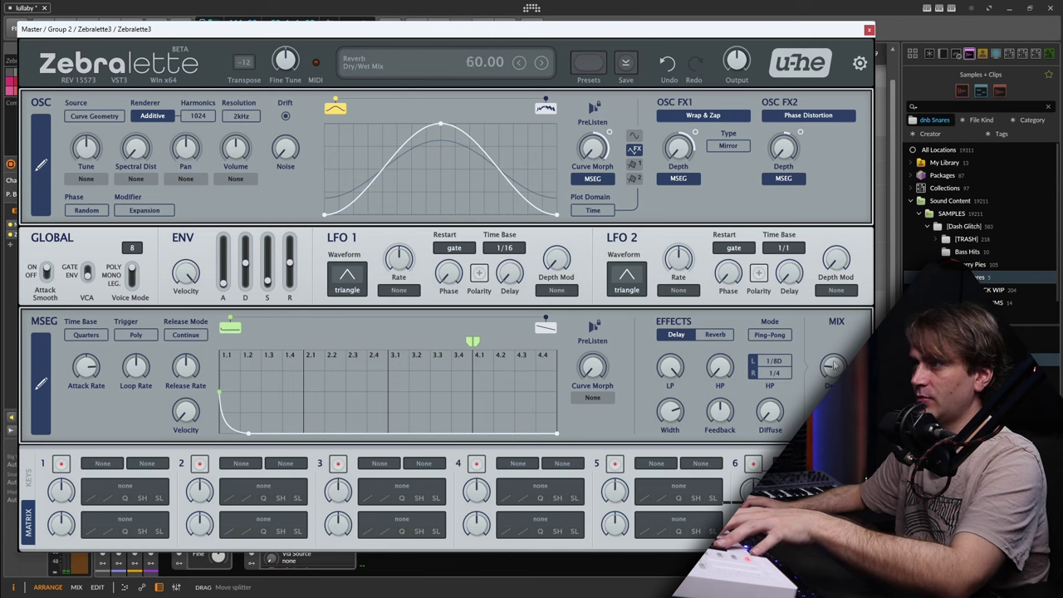
left_click(729, 335)
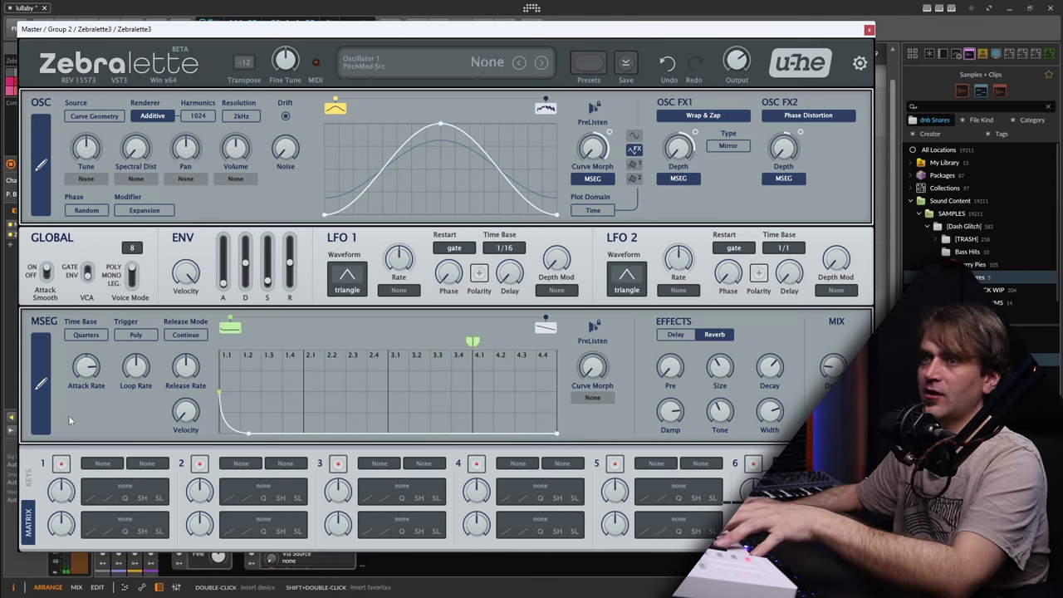
Step: Set Velocity as the source of modulation matrix slot 1 and set the Curve Morph's direct modulation source to None
left_click(102, 462)
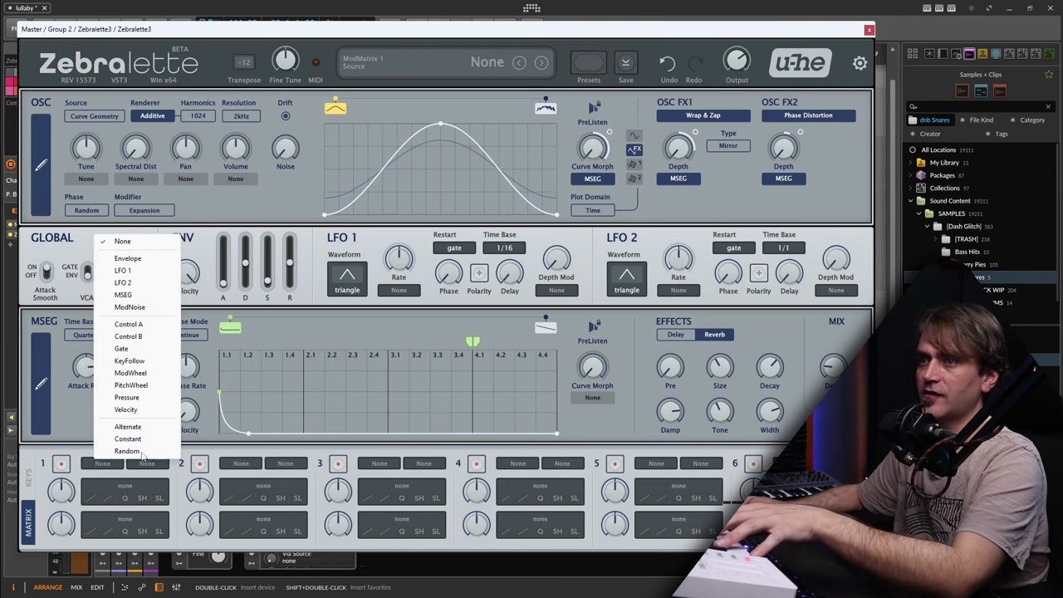
left_click(127, 409)
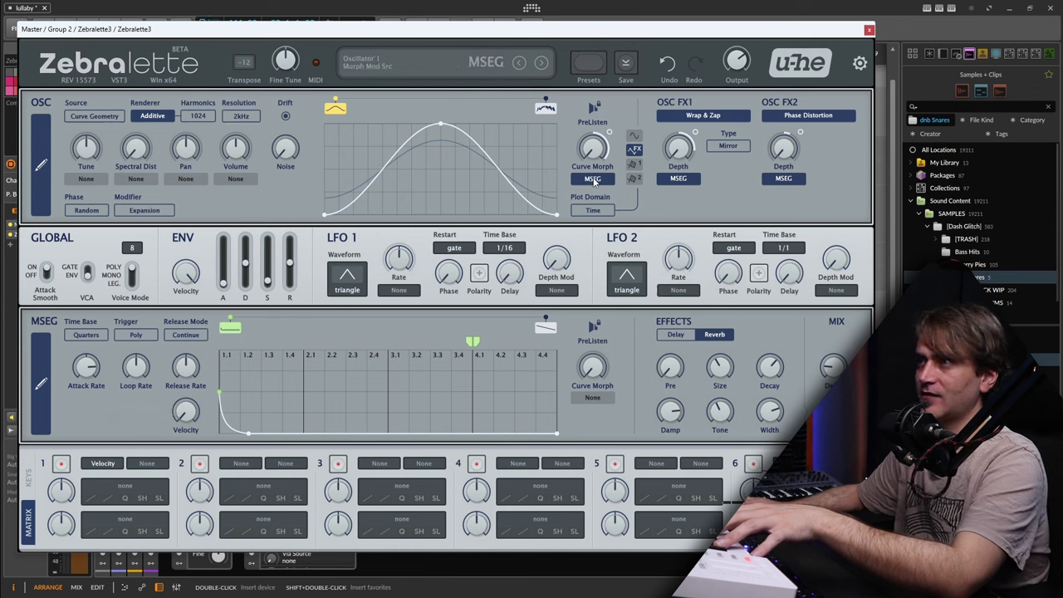
left_click_drag(124, 486, 603, 139)
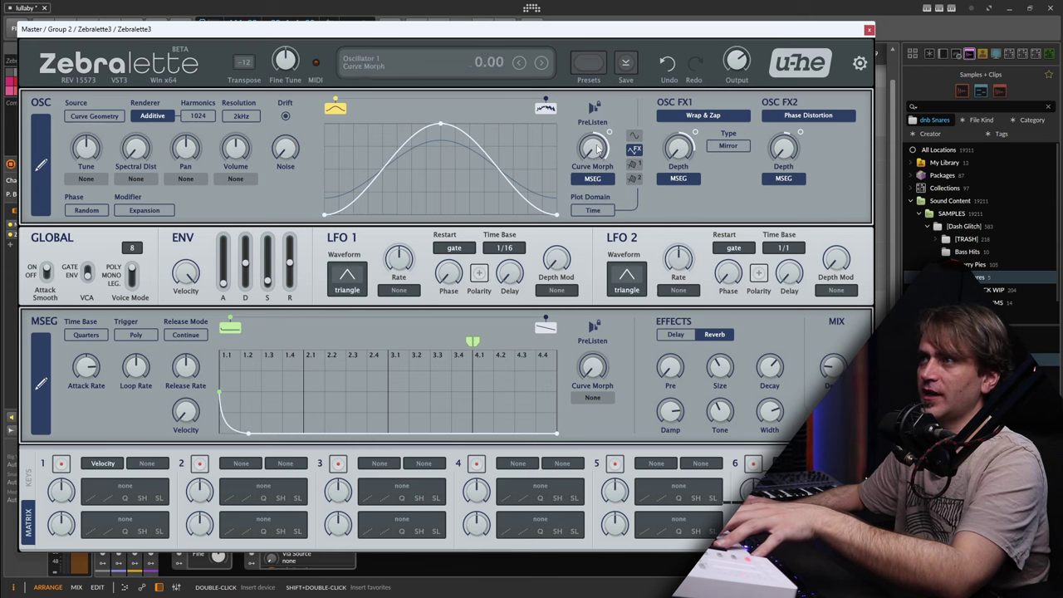
left_click(594, 179)
left_click(613, 186)
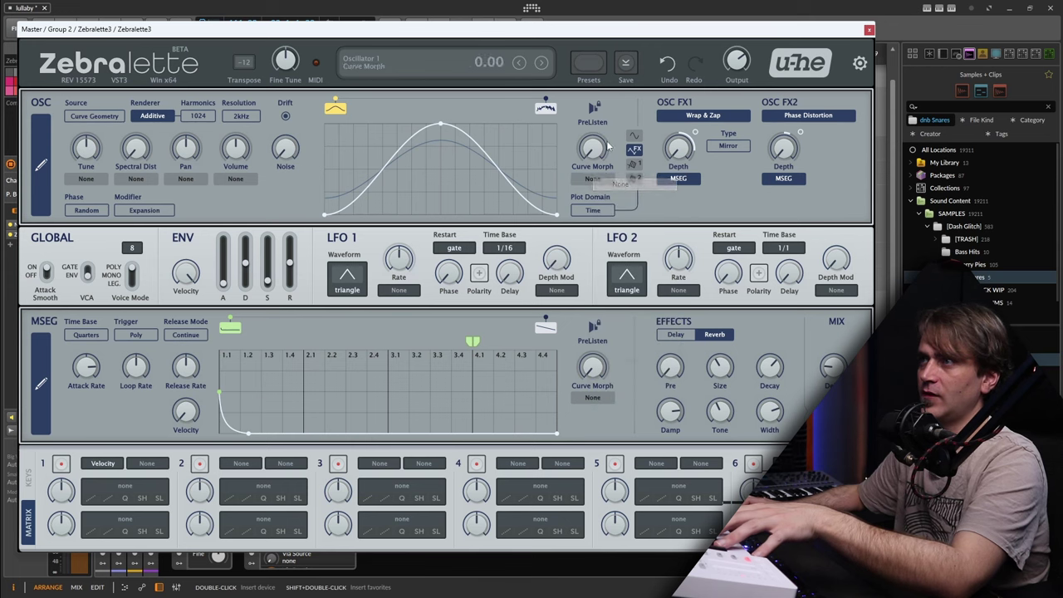
Step: Route the MSEG to Curve Morph in matrix slot 2, and make that slot's Depth #1 the first target of slot 1
left_click(244, 466)
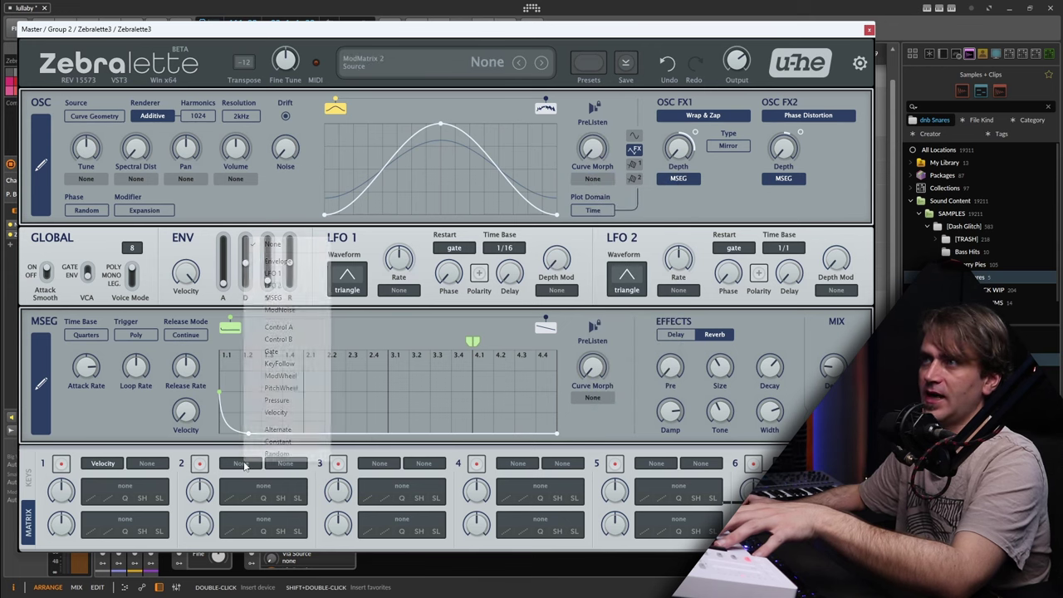
left_click(272, 297)
left_click_drag(251, 481, 592, 136)
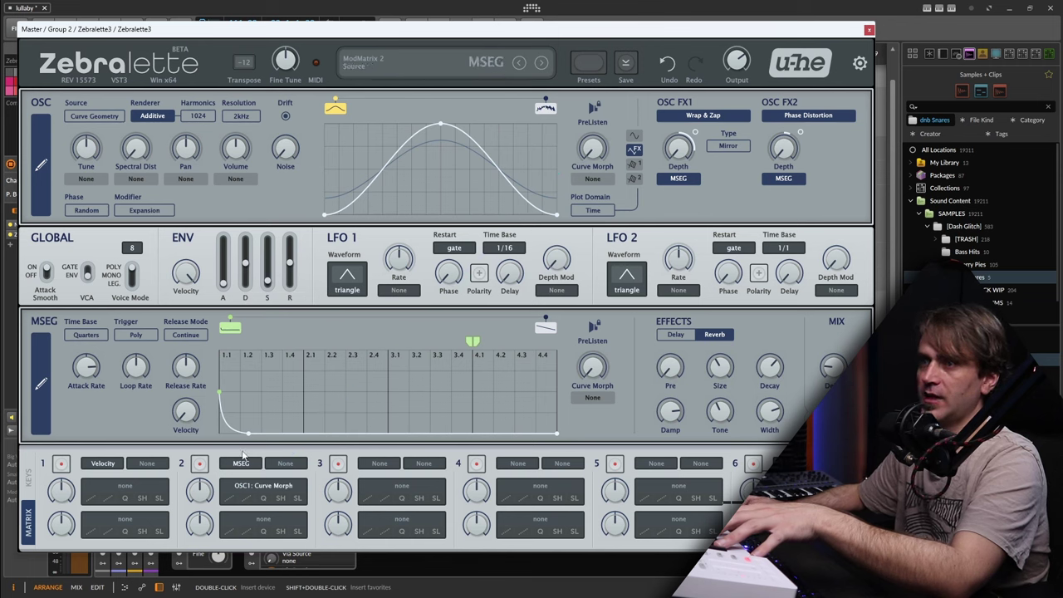
left_click_drag(117, 493, 199, 492)
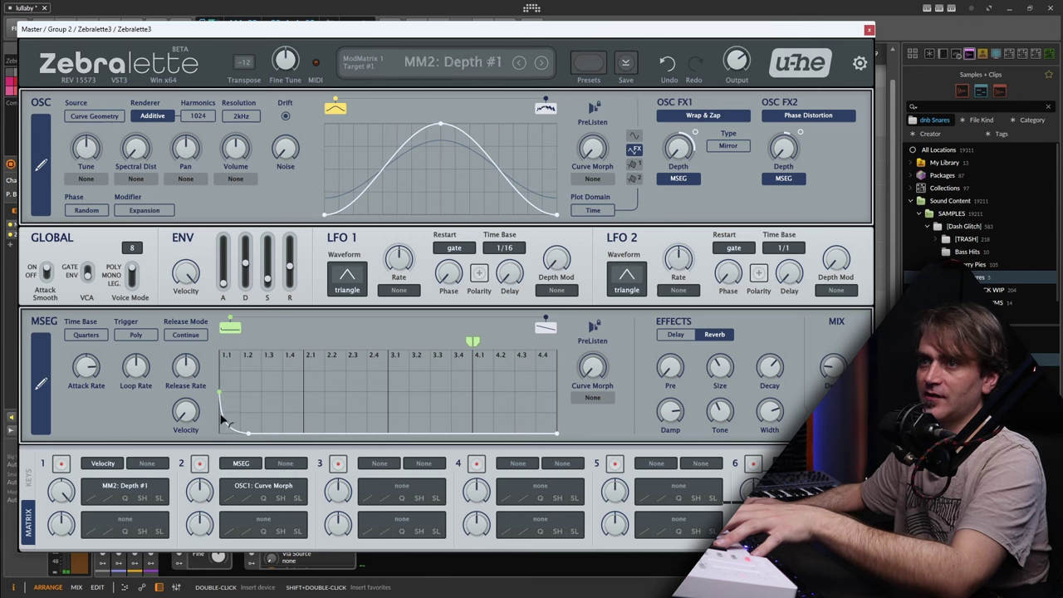
Step: Shorten the envelope's Release and add it as the second Velocity target in matrix slot 1 with a positive amount
left_click_drag(287, 266, 290, 285)
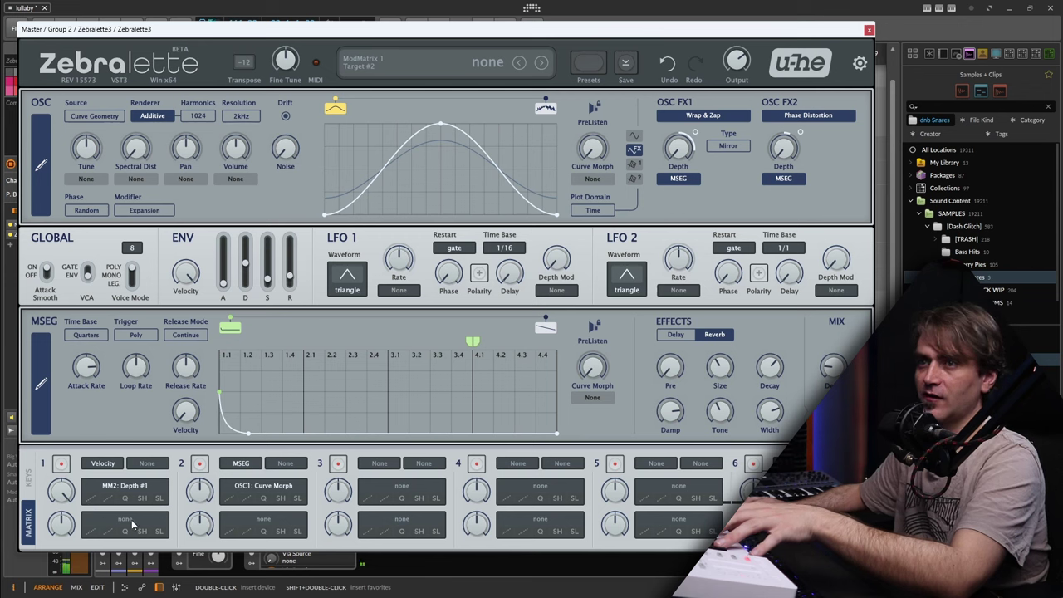
left_click_drag(127, 516, 289, 267)
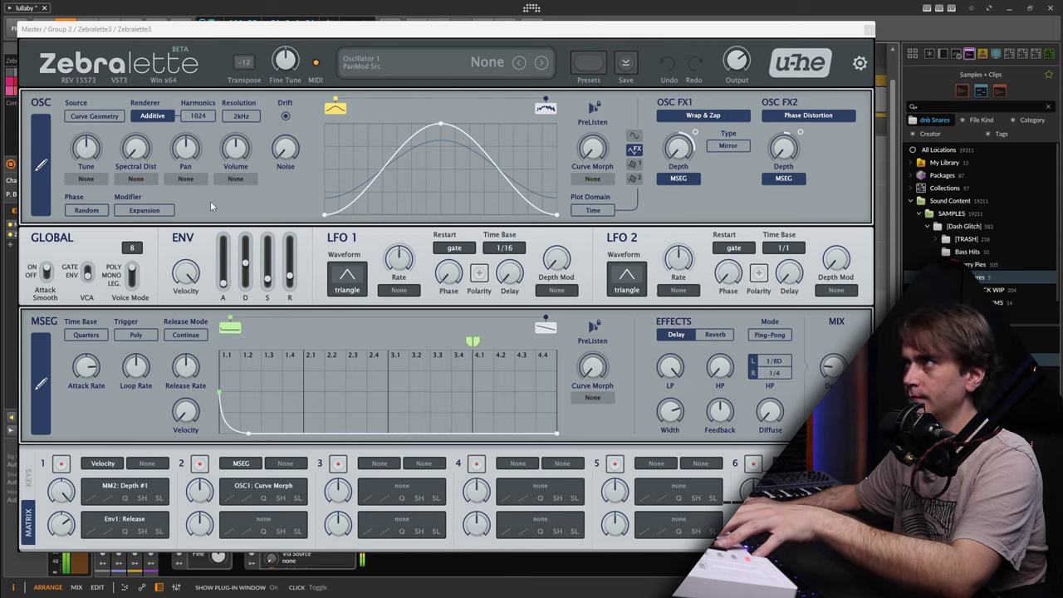
Step: Change the oscillator's spectral Modifier to Harmonic Clusters
left_click(322, 30)
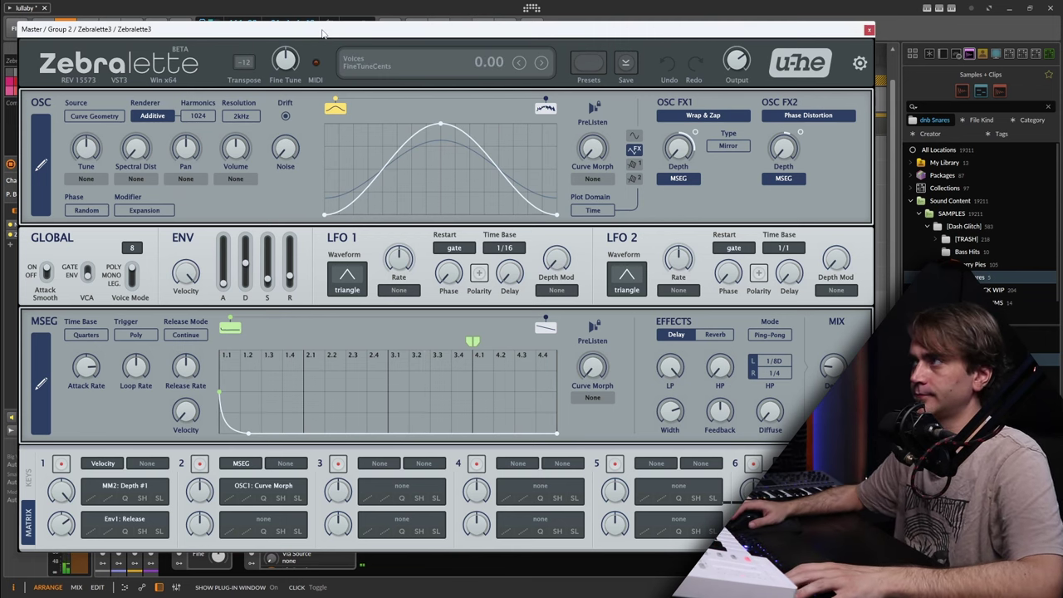
left_click(146, 211)
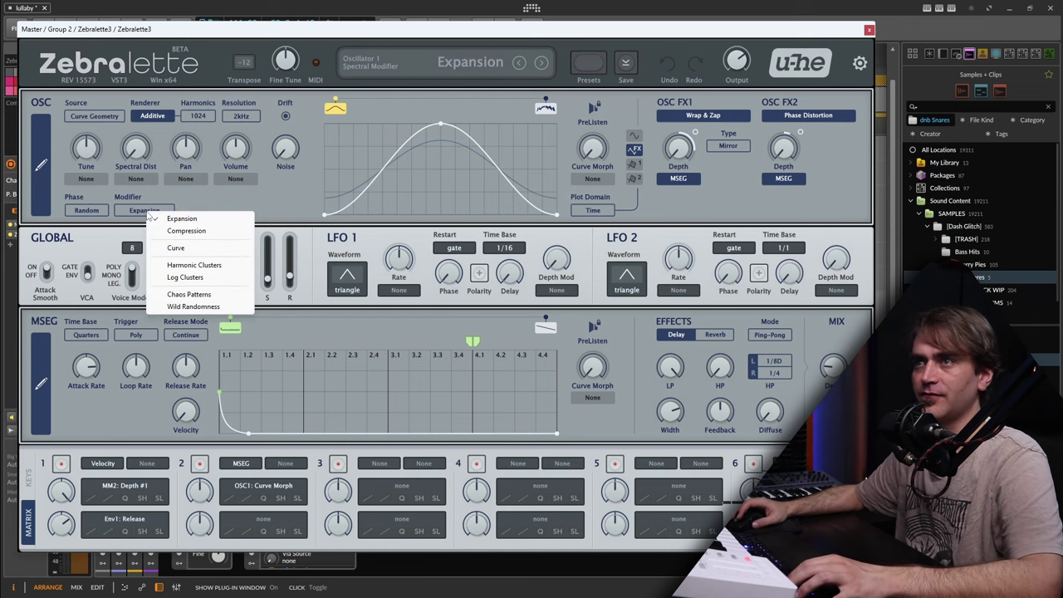
left_click(196, 265)
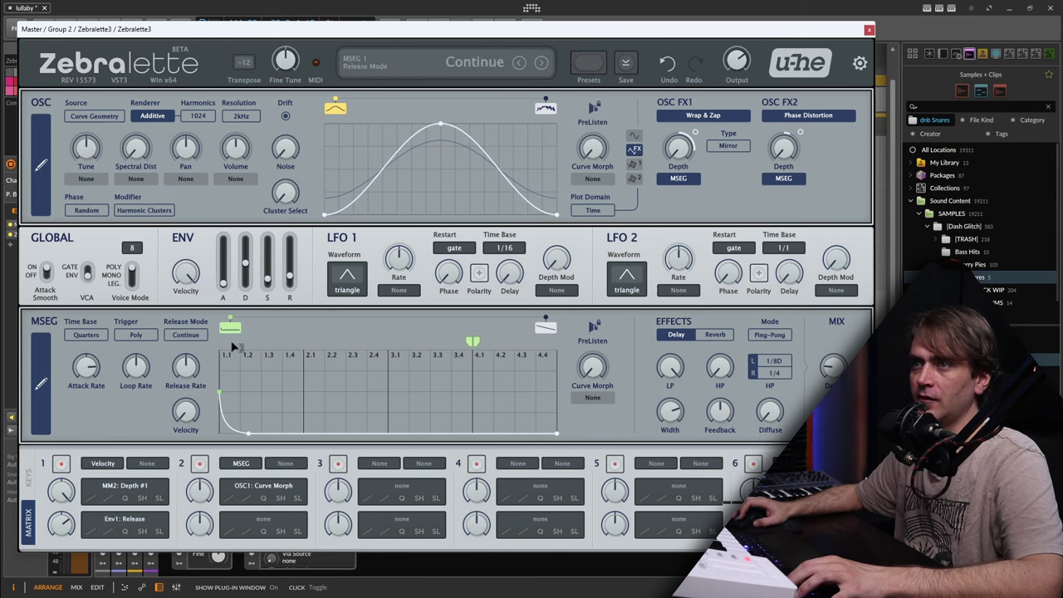
Step: Modulate Spectral Dist with the MSEG, audition different modulation and base amounts, and raise Cluster Select
left_click(136, 179)
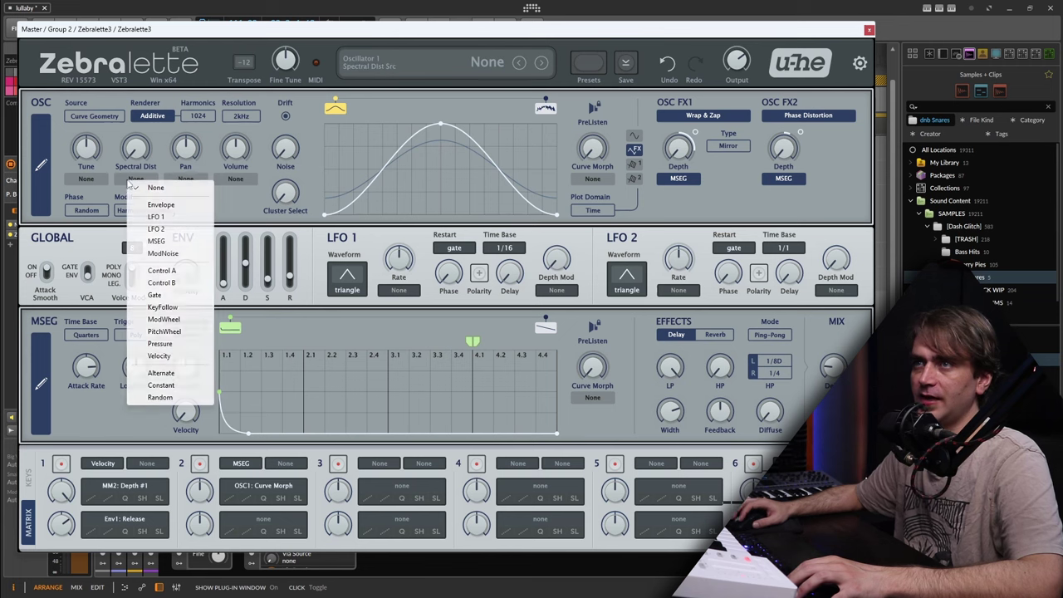
left_click(166, 243)
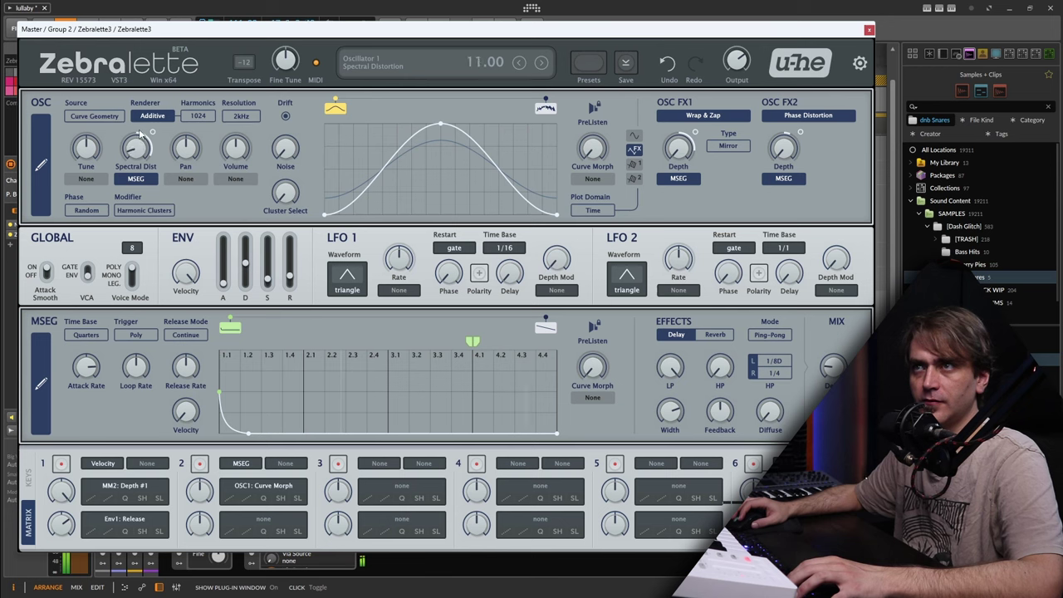
left_click_drag(147, 115, 153, 98)
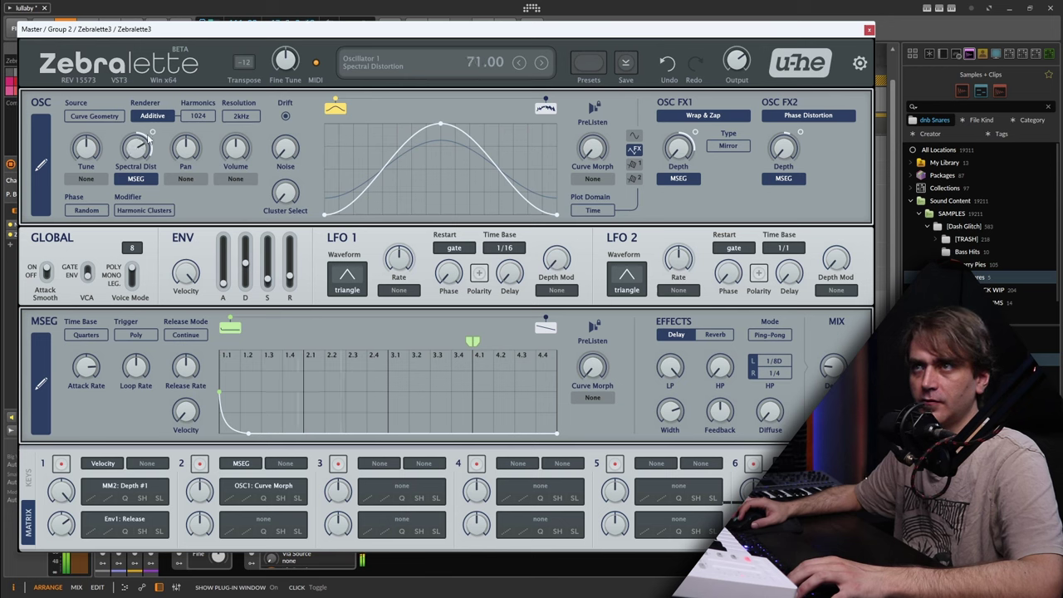
left_click_drag(285, 192, 296, 163)
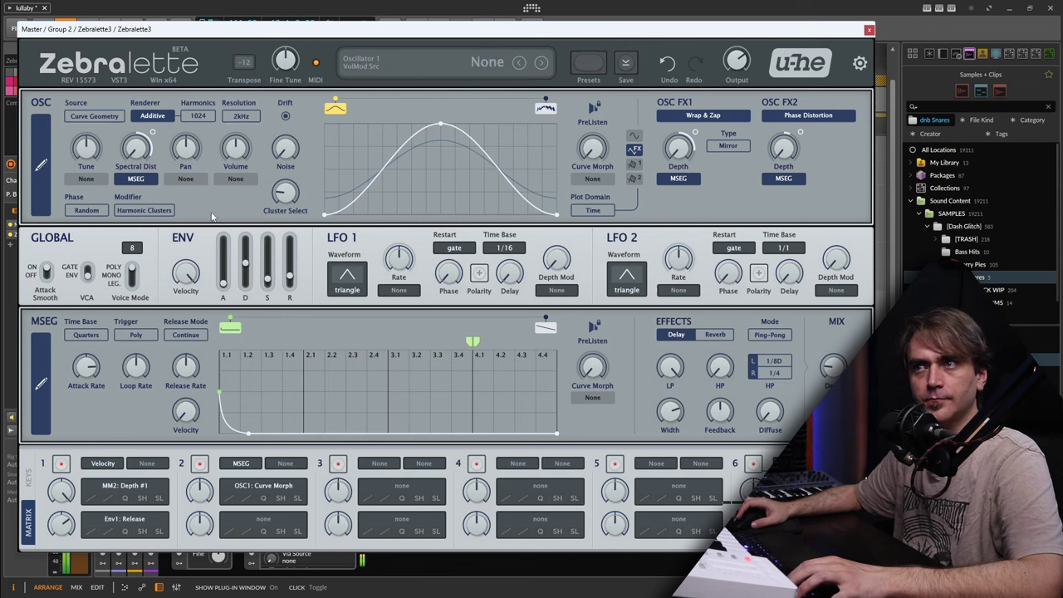
Step: Set the MSEG Attack Rate to 1.30 and route Velocity to it in matrix slot 3
left_click_drag(82, 373, 98, 348)
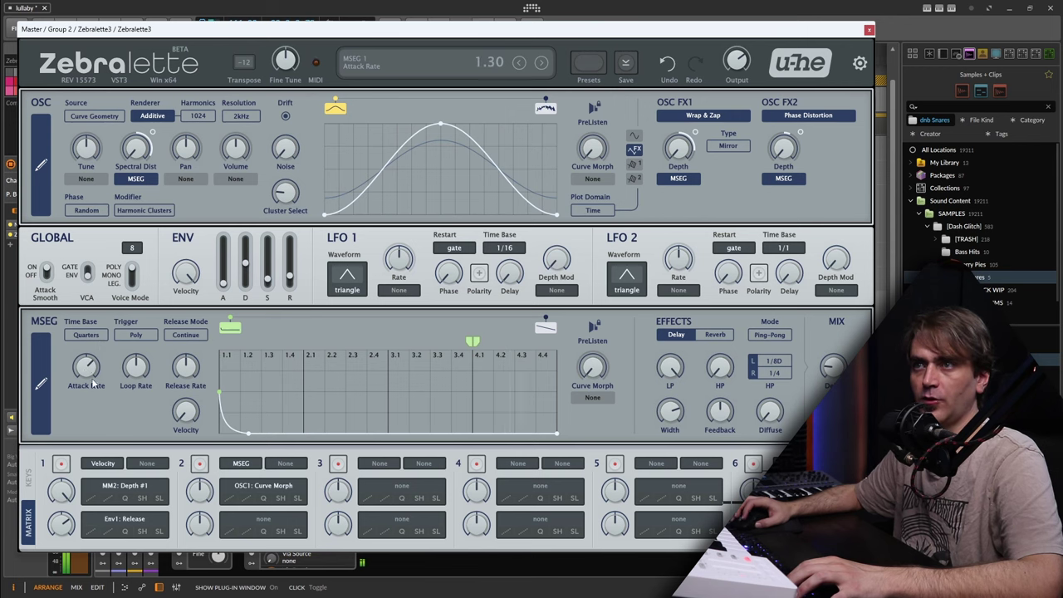
left_click(378, 463)
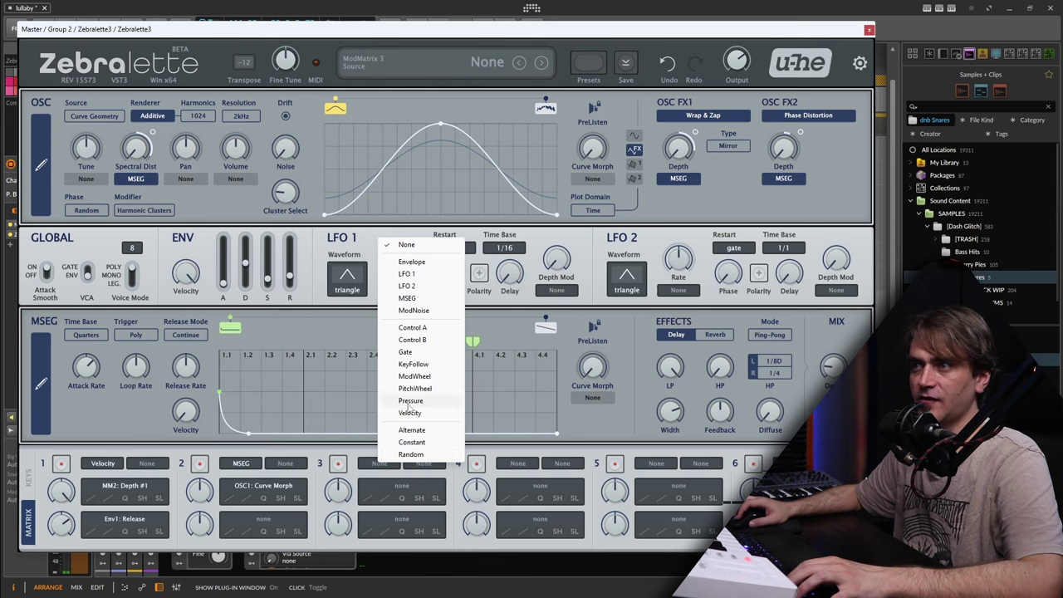
left_click(403, 410)
left_click_drag(382, 486, 86, 365)
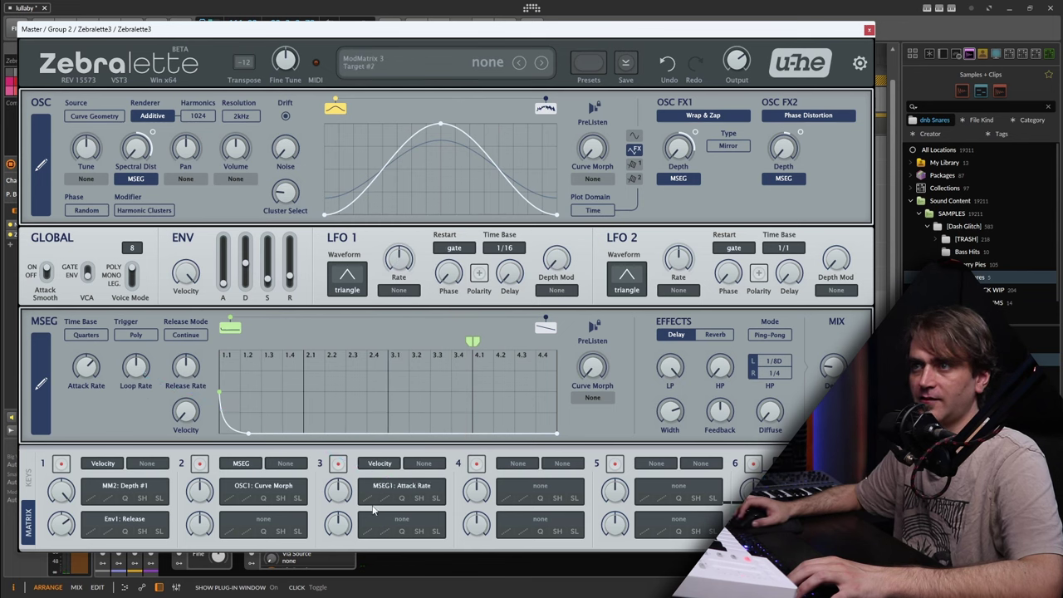
Step: Balance a positive Velocity depth in matrix slot 3 against a lower MSEG Attack Rate while auditioning the sound
left_click_drag(341, 490, 338, 503)
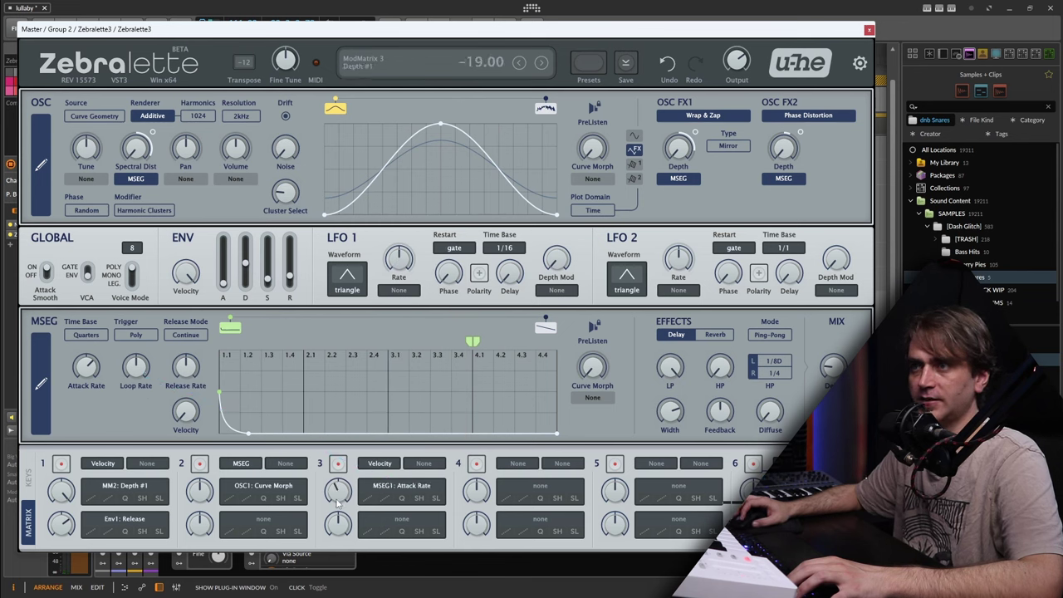
left_click_drag(338, 504, 341, 456)
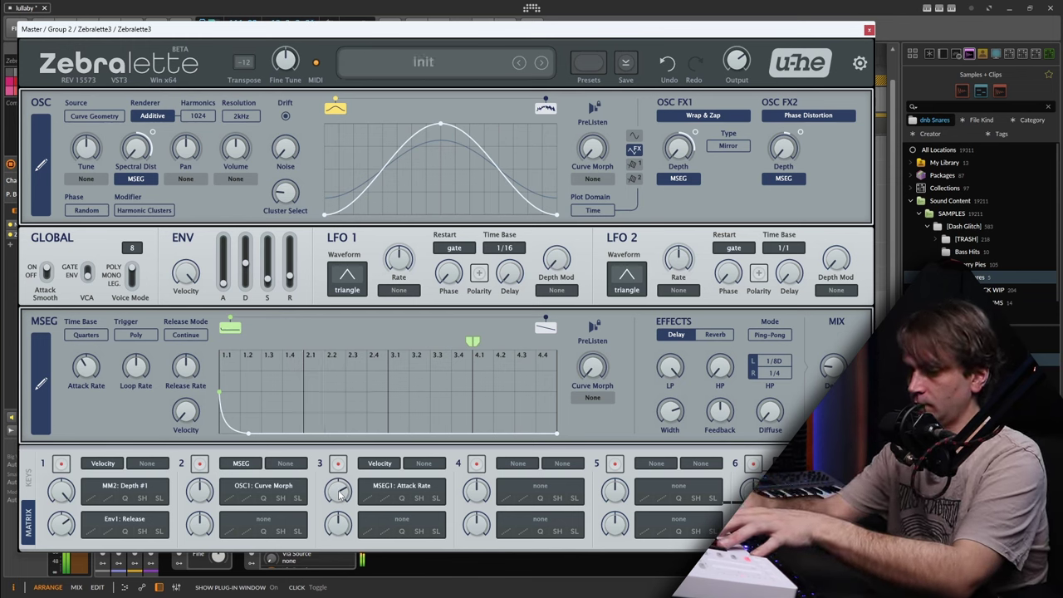
mouse_move(344, 493)
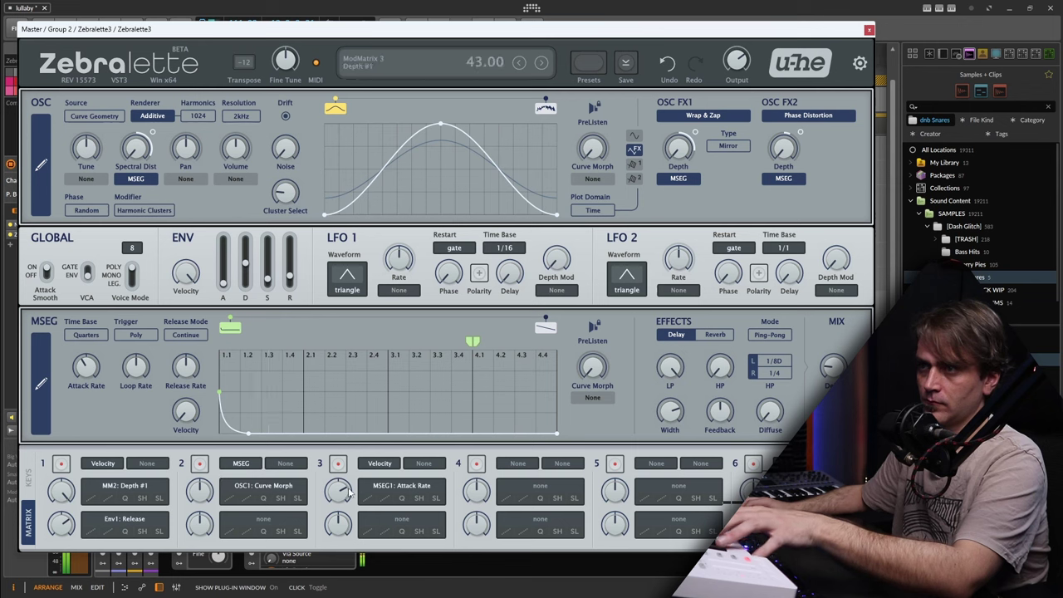
left_click_drag(342, 496, 339, 512)
mouse_move(94, 372)
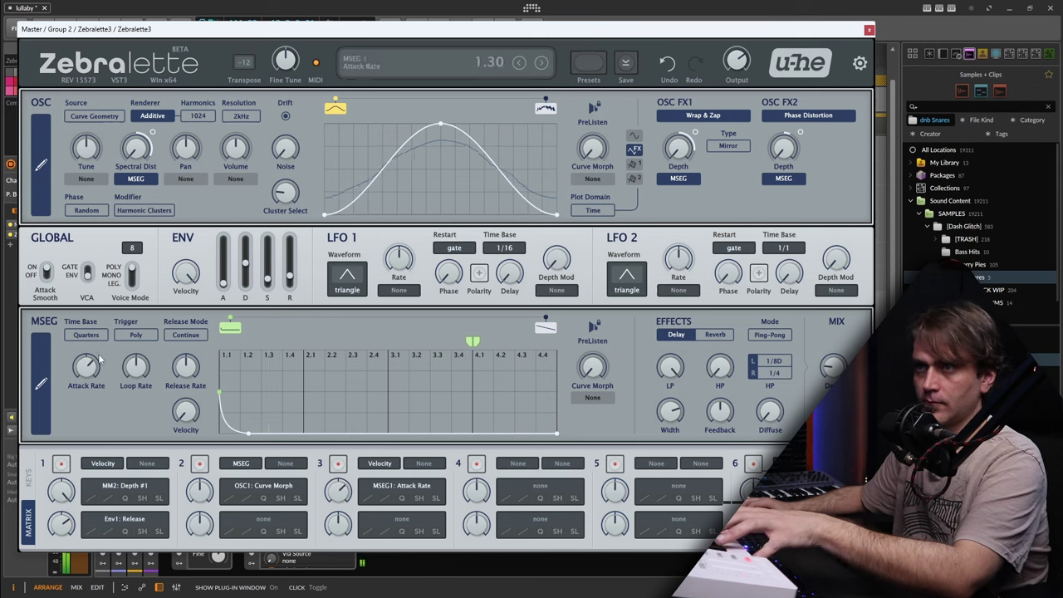
left_click_drag(93, 367, 93, 356)
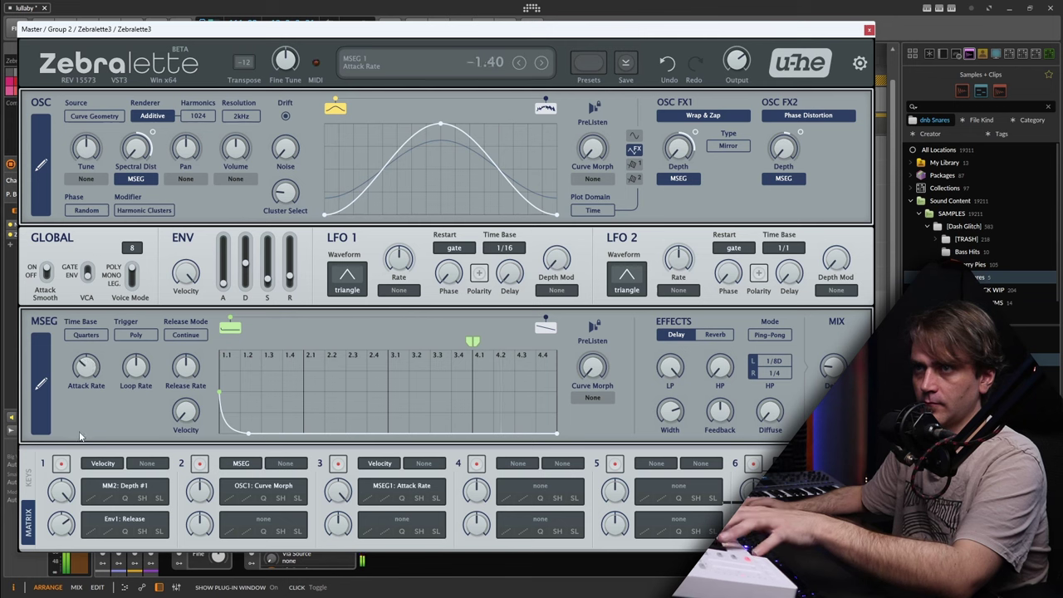
left_click_drag(83, 393, 91, 359)
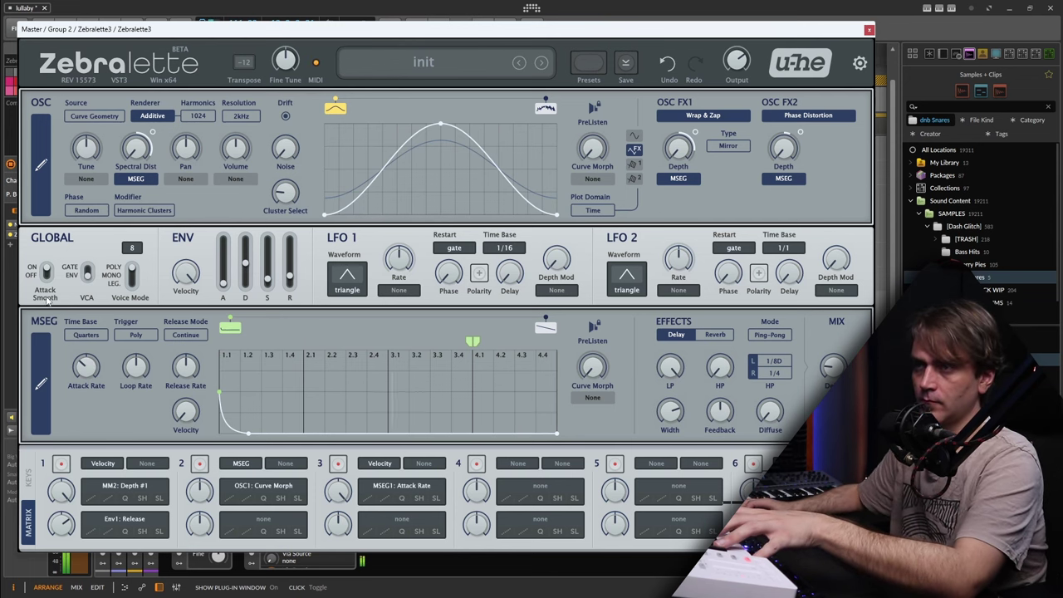
scroll(81, 371, "up", 2)
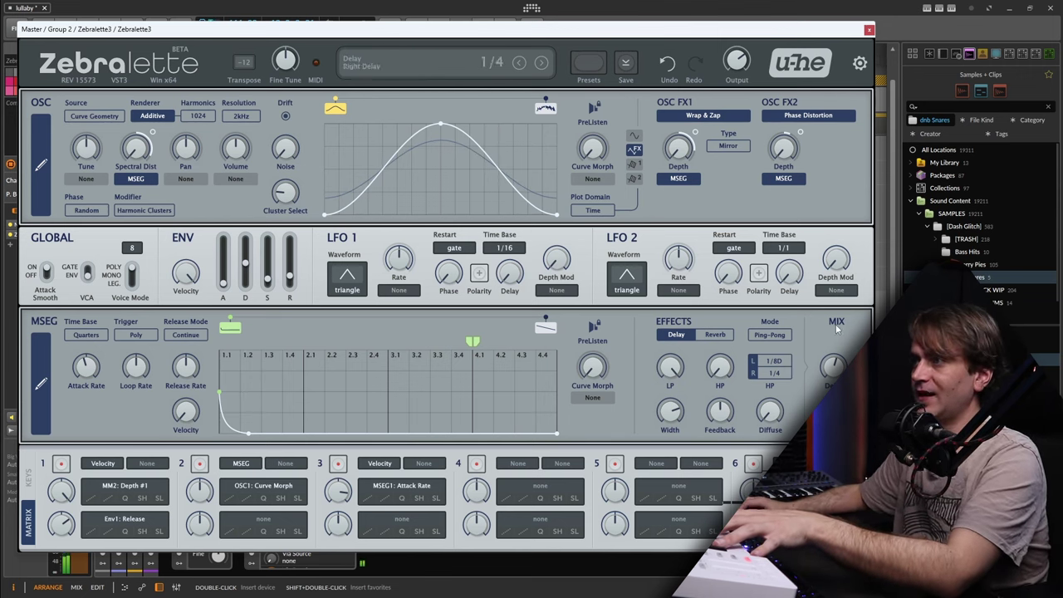
Step: Set the delay times to 1/64 for the left channel and 1/32 for the right, and raise Diffuse to maximum
mouse_move(827, 365)
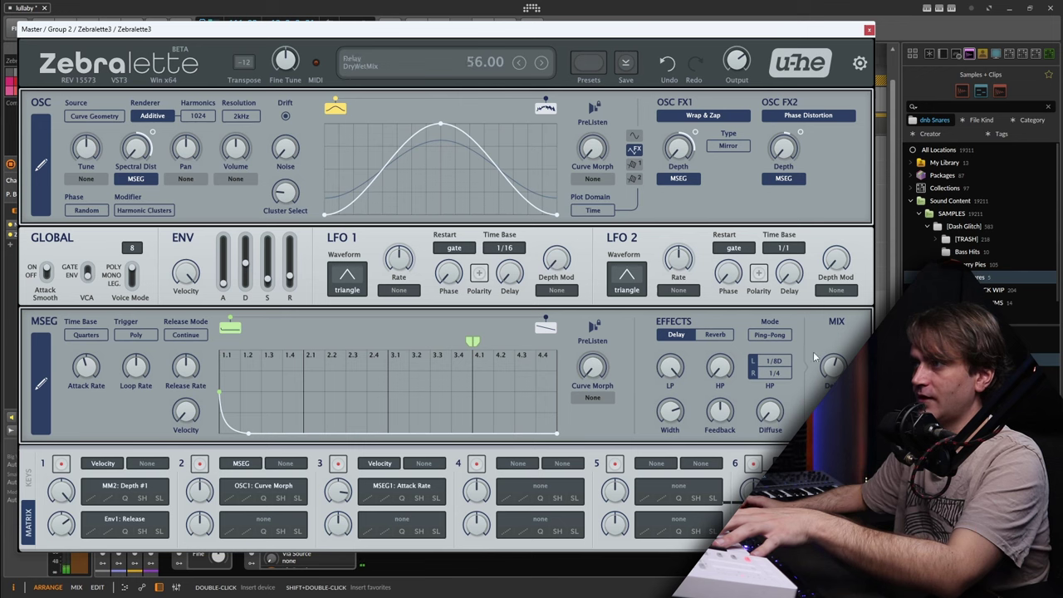
left_click(778, 362)
left_click(804, 366)
left_click(774, 373)
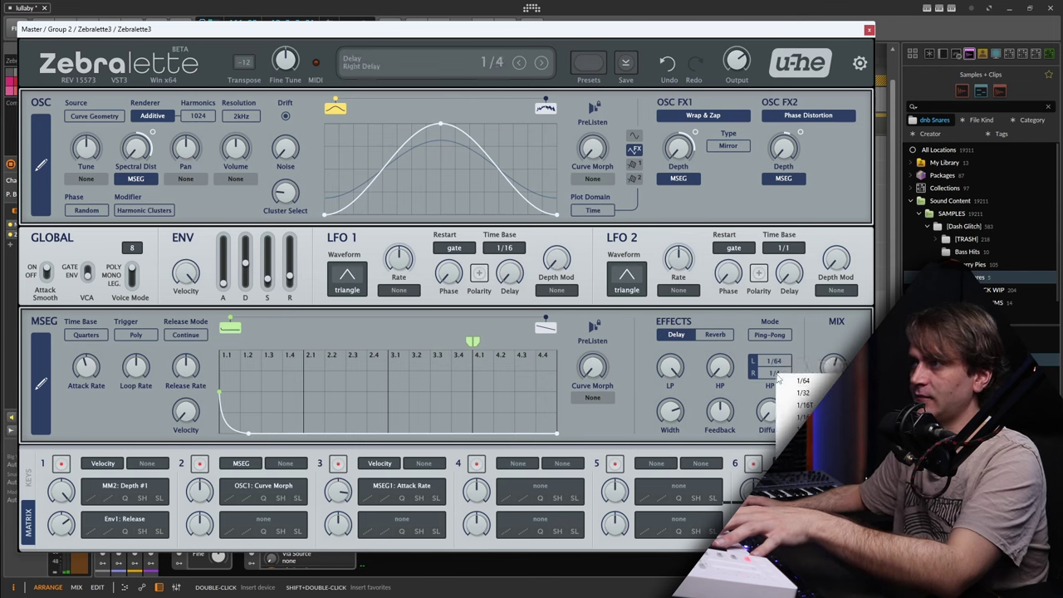
left_click(801, 393)
left_click_drag(770, 411, 790, 214)
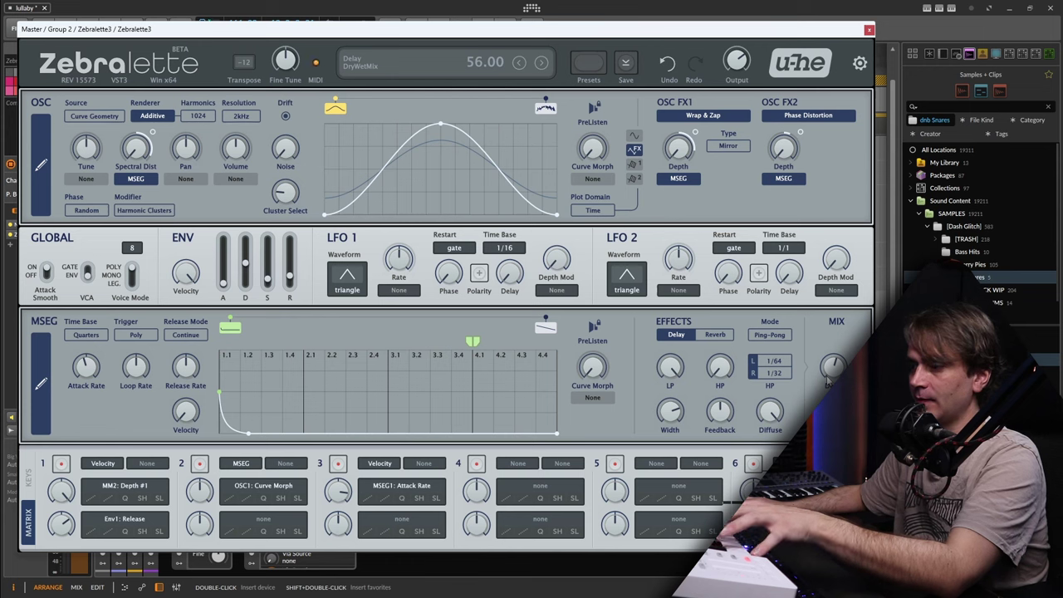
Step: Shape the delay's tone and spread by lowering LP and raising HP, Feedback and Width
left_click_drag(675, 368, 676, 414)
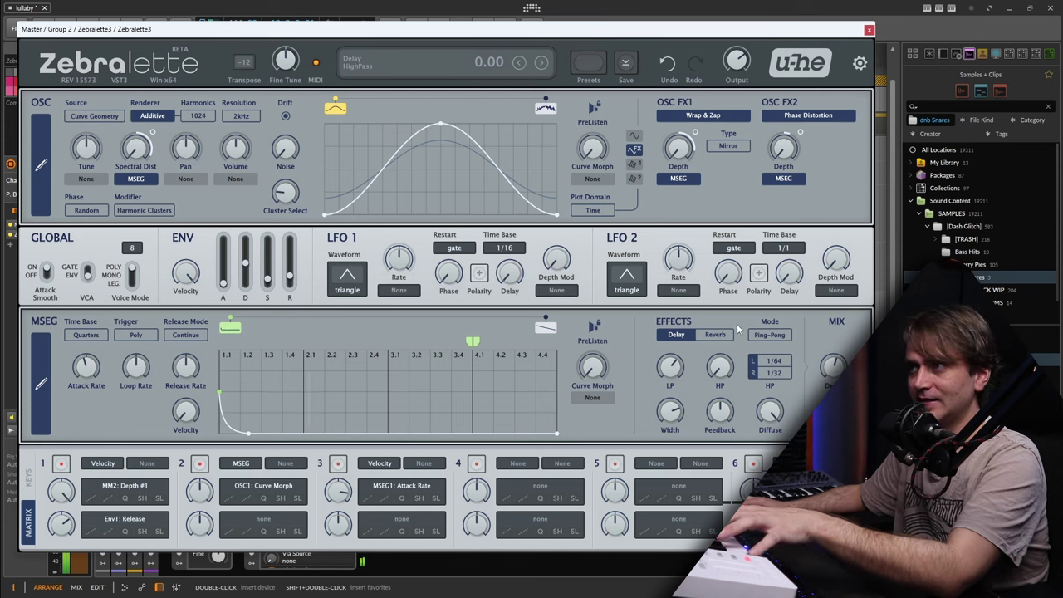
left_click_drag(733, 369, 744, 291)
left_click_drag(728, 411, 733, 368)
left_click_drag(673, 411, 683, 367)
Step: Lower the delay mix and change the right channel's delay time to 1/64
mouse_move(831, 371)
left_mouse_down()
mouse_move(829, 356)
mouse_move(798, 387)
mouse_move(844, 340)
mouse_move(844, 384)
mouse_move(833, 344)
mouse_move(835, 439)
mouse_move(836, 383)
left_mouse_up()
left_click(769, 373)
left_click(789, 378)
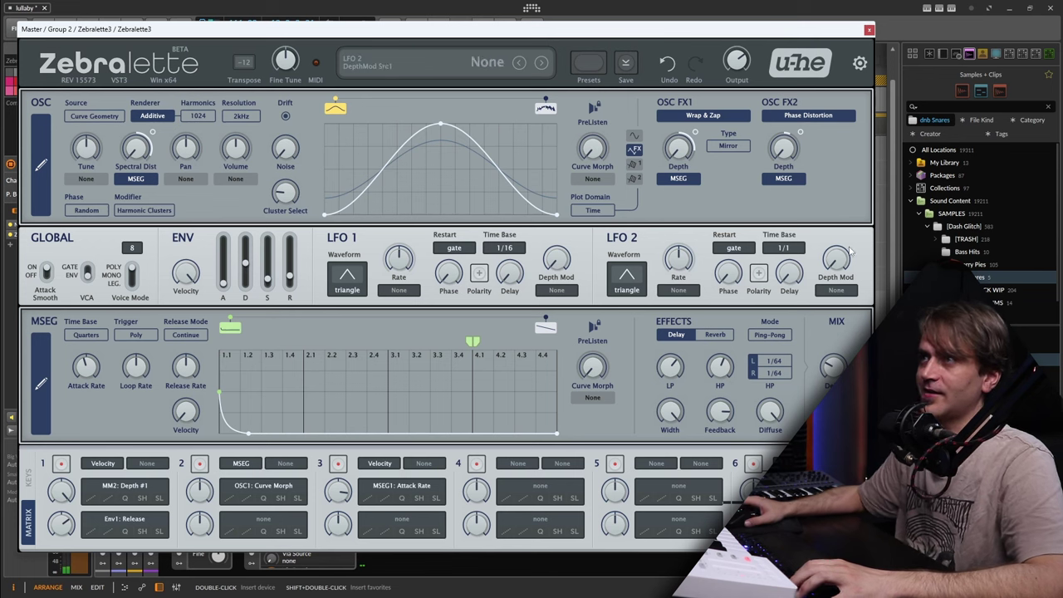
Step: Save the finished patch as a preset named "the vibe 1"
left_click(627, 63)
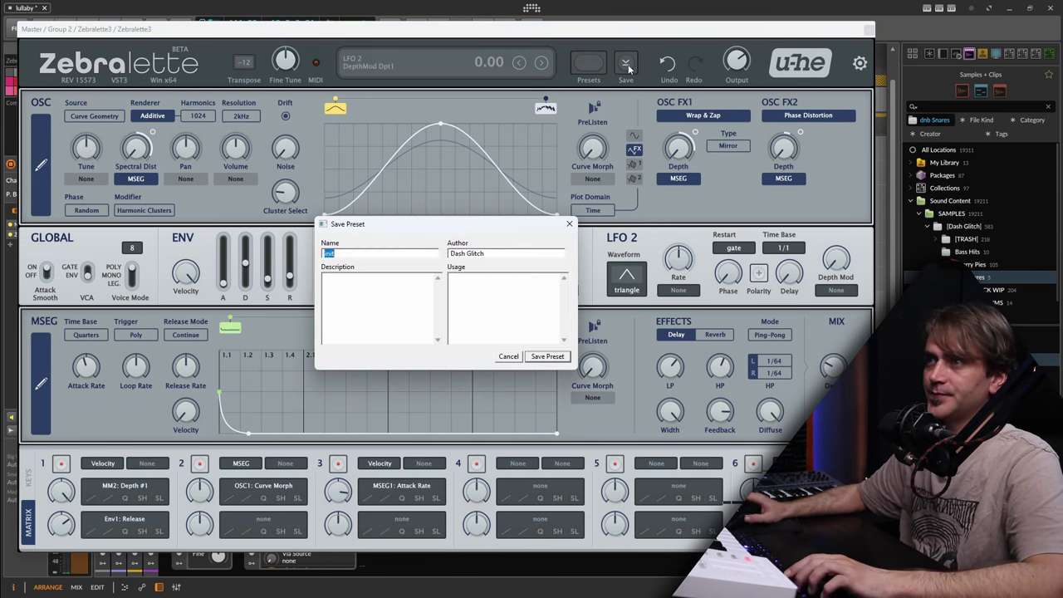
type("the vibe 1")
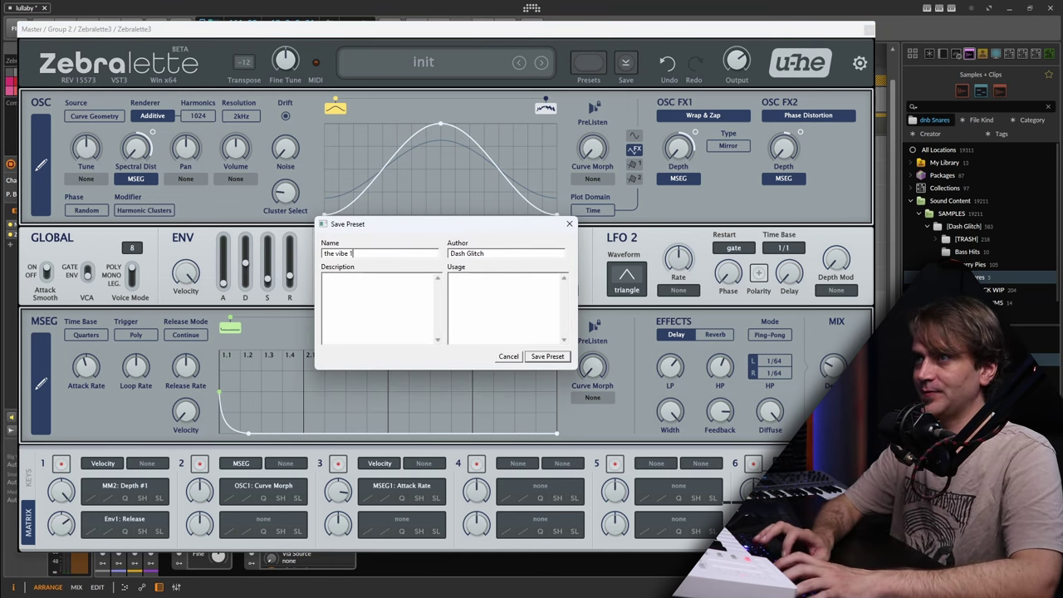
key("Return")
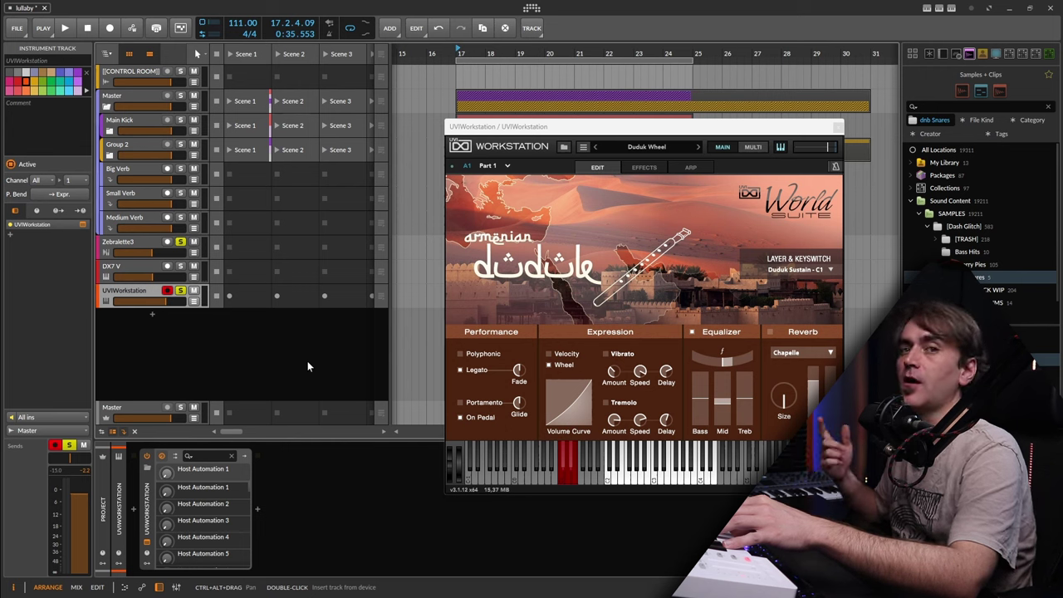
Step: Open the Zebralette3 plug-in on its own track and set the oscillator source to Curve Spectrum
left_click(150, 245)
left_click(218, 542)
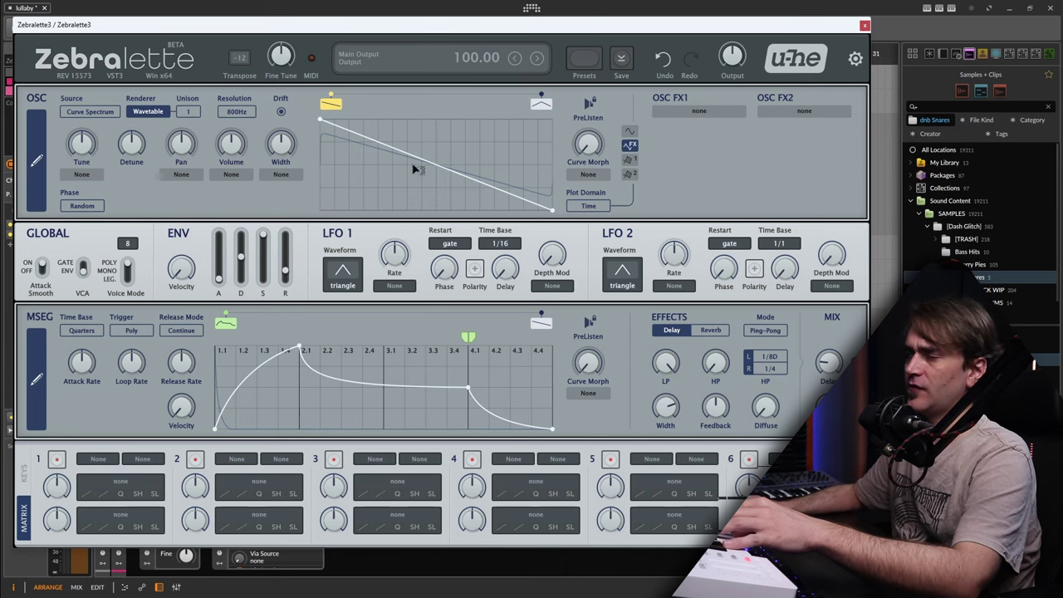
scroll(90, 113, "up", 1)
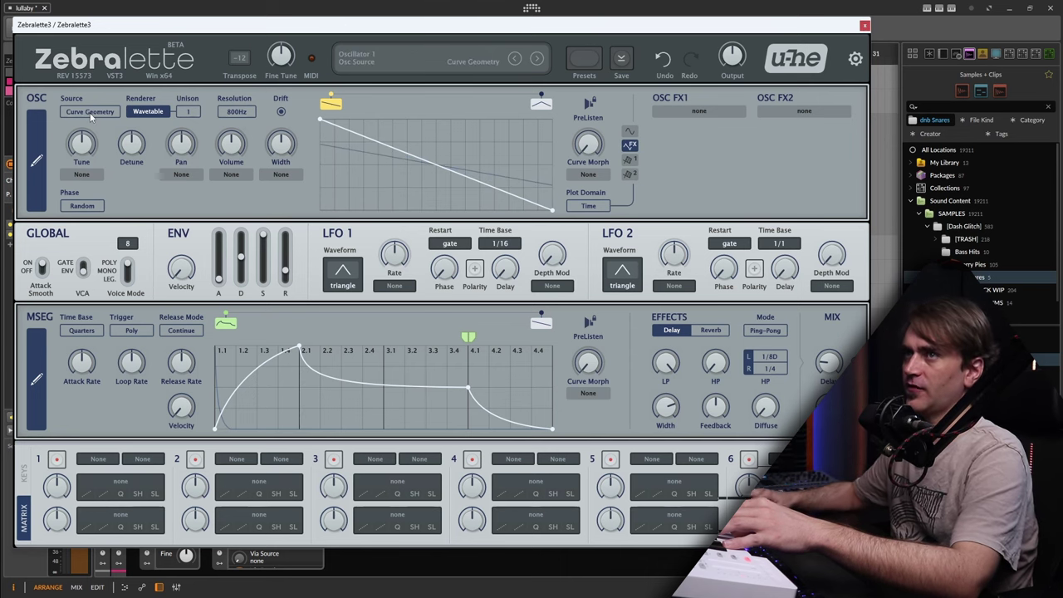
scroll(89, 113, "down", 1)
Step: In the oscillator editor, add a zero-level point just after the first harmonic so the curve becomes a narrow fundamental spike
left_click(37, 160)
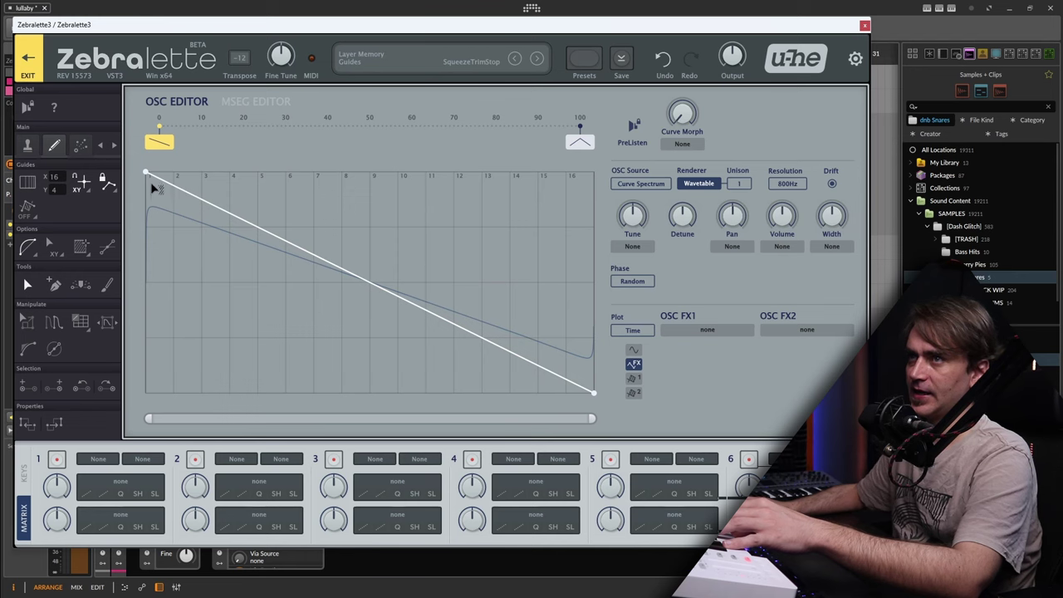
left_click(54, 285)
left_click_drag(173, 382, 161, 413)
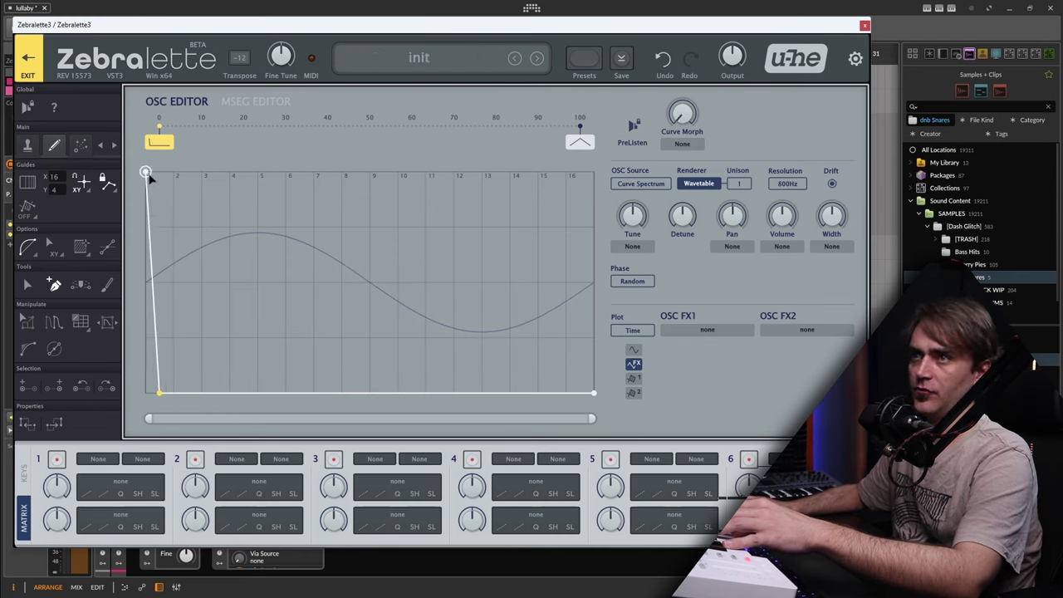
Step: Show the harmonic guides and draw a narrow, nearly full-height spike at the second harmonic with zero-level points on both sides
left_click(26, 186)
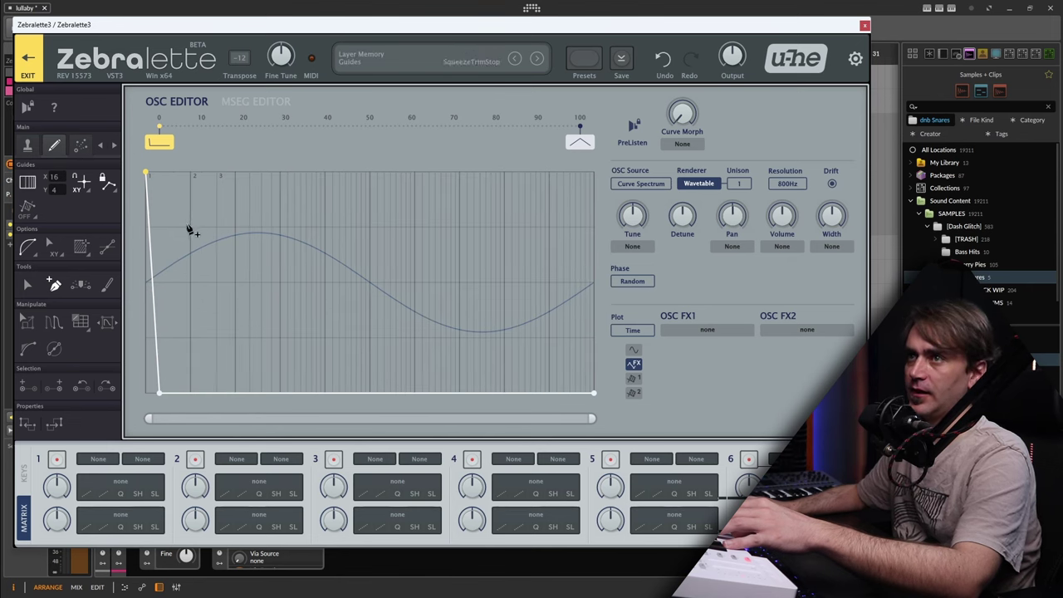
left_click(176, 392)
left_click(211, 391)
left_click_drag(191, 390, 192, 184)
mouse_move(147, 175)
left_mouse_down()
mouse_move(137, 365)
mouse_move(142, 171)
left_mouse_up()
left_click_drag(211, 389, 202, 404)
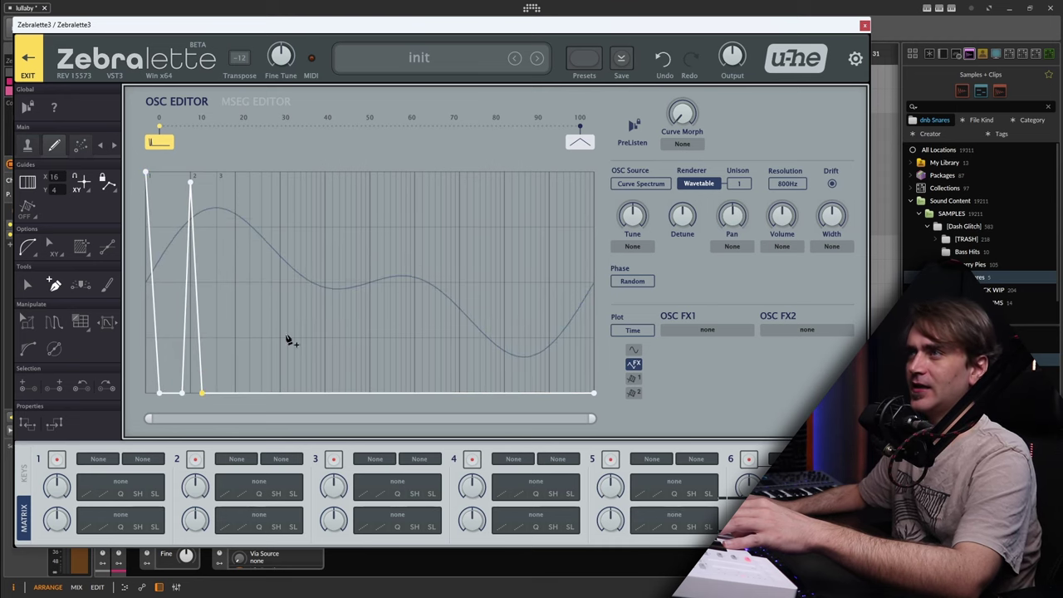
Step: Play the duduk on the UVIWorkstation track and examine its harmonic levels in the Studio Session Analyzer spectrogram
left_click(864, 25)
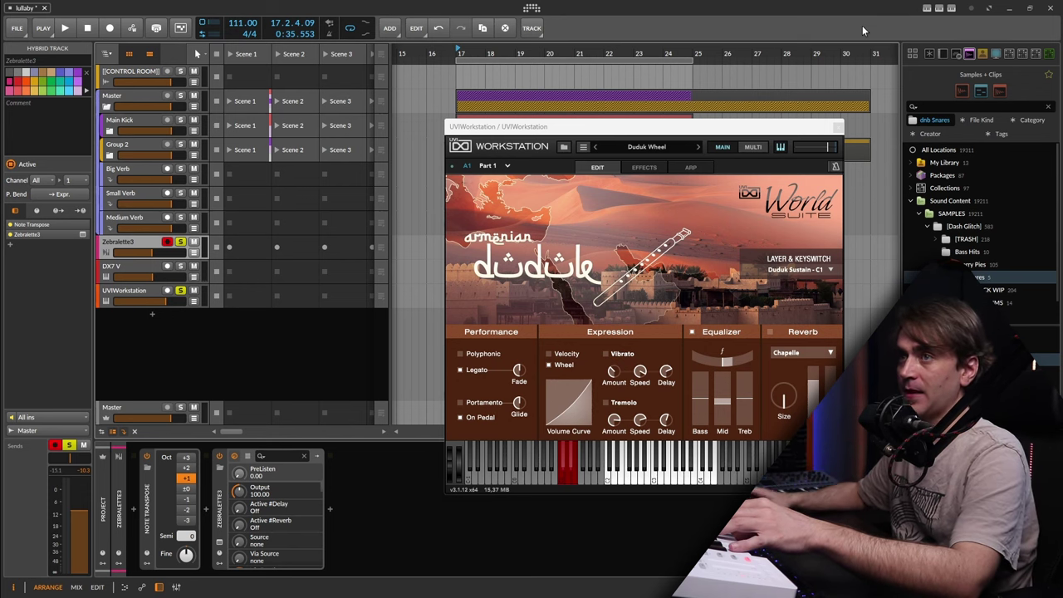
left_click(122, 295)
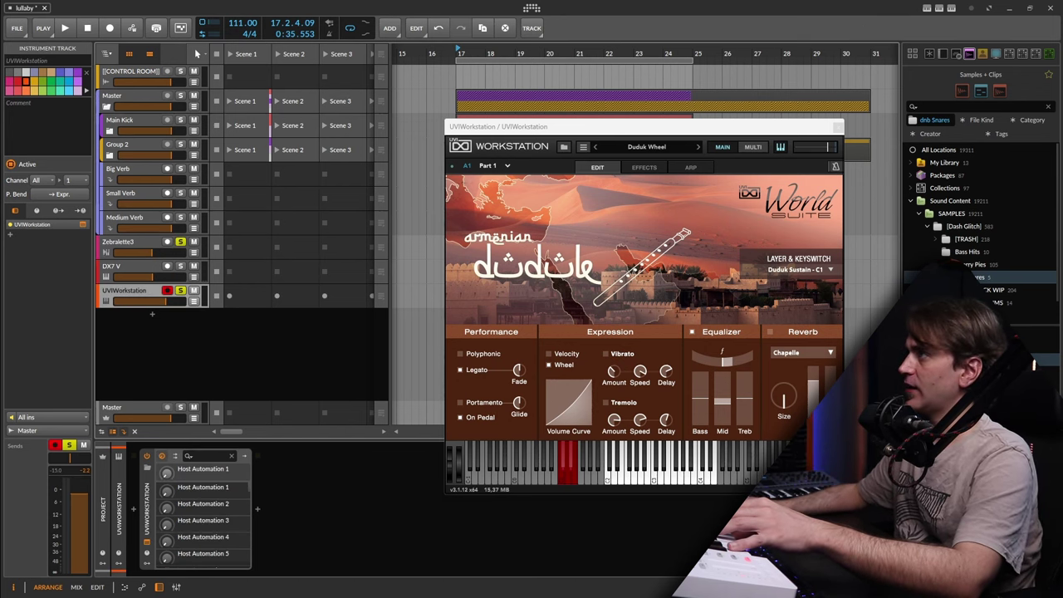
left_click_drag(1062, 125, 374, 3)
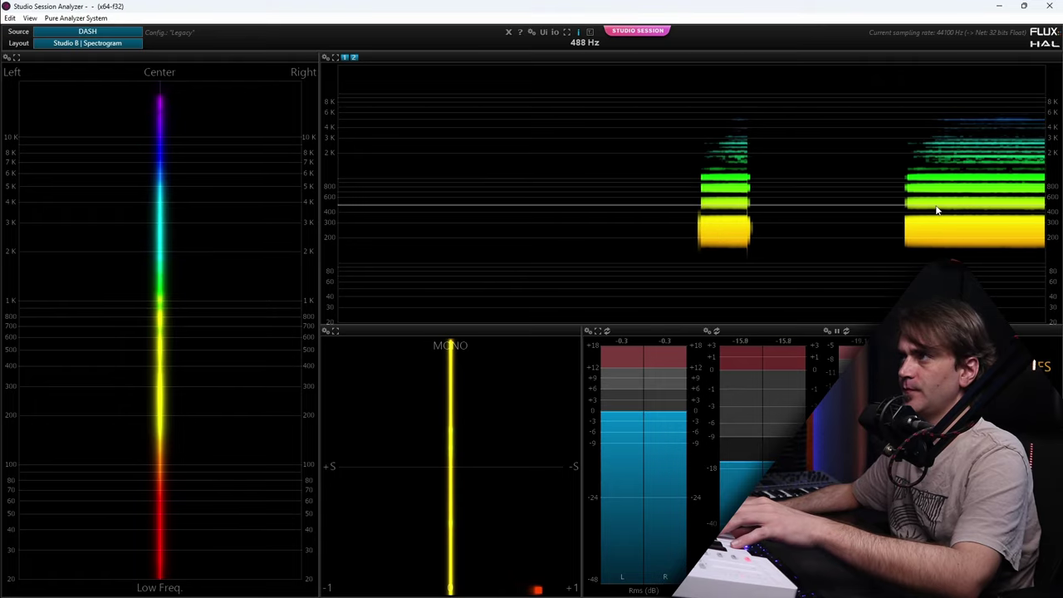
left_click_drag(863, 10, 1062, 219)
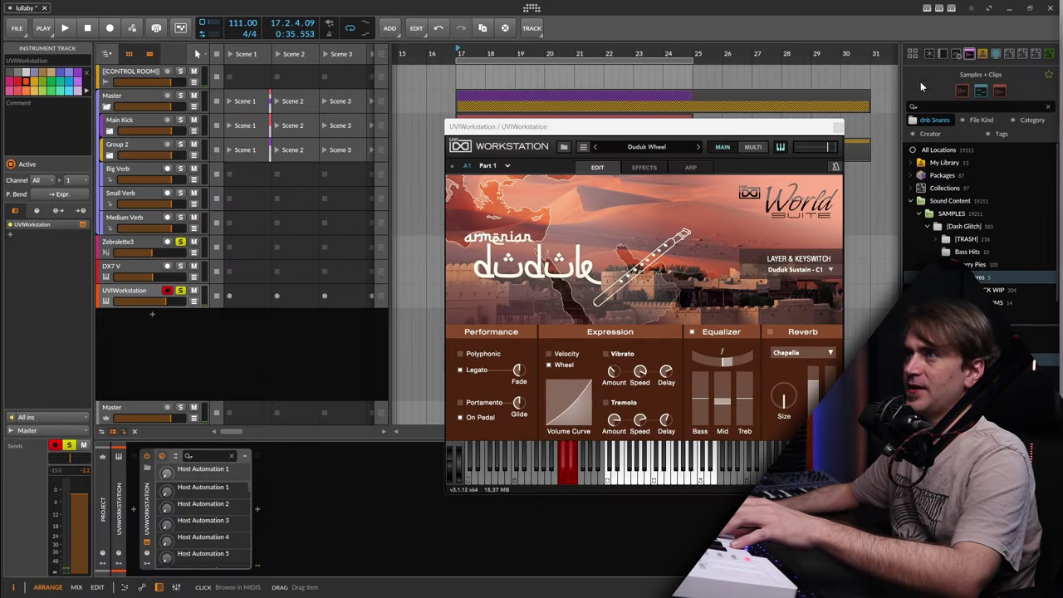
Step: Reopen the Zebralette3 oscillator editor with harmonic guides and add narrow spikes at the third and fourth harmonics
left_click(145, 242)
left_click(219, 543)
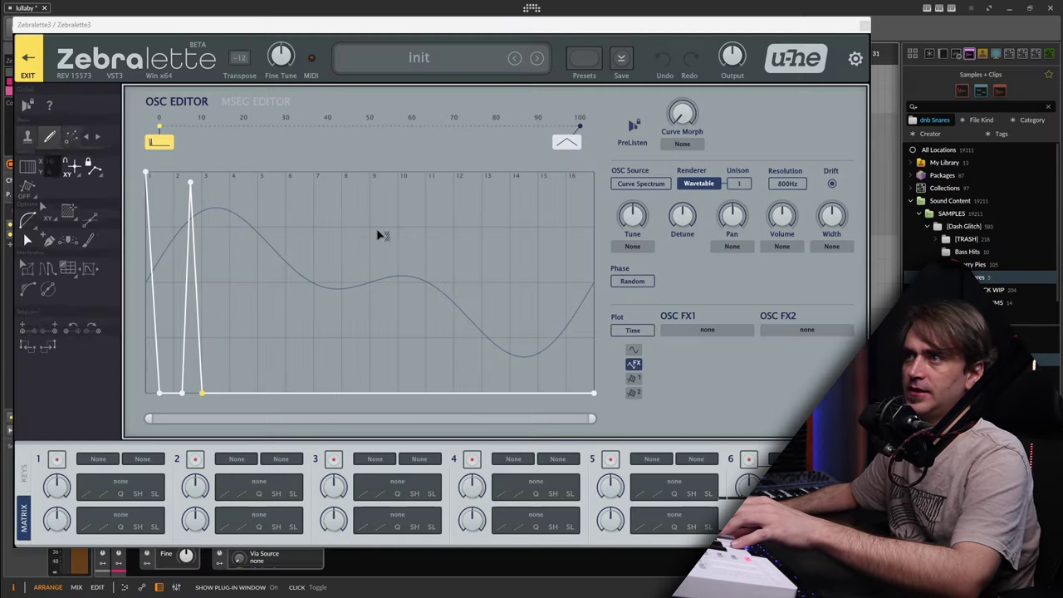
left_click(27, 183)
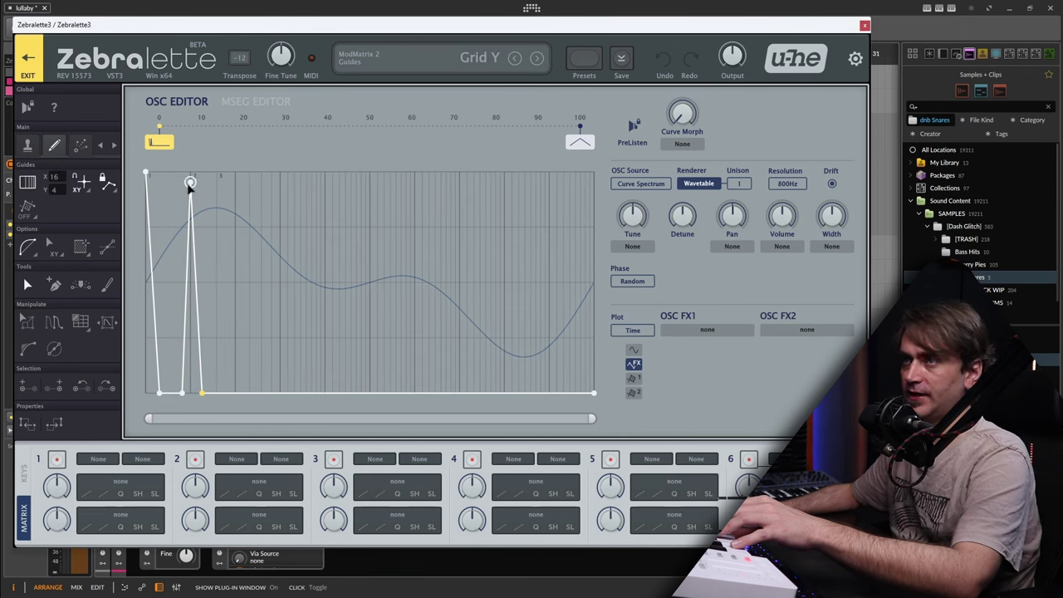
left_click(226, 393)
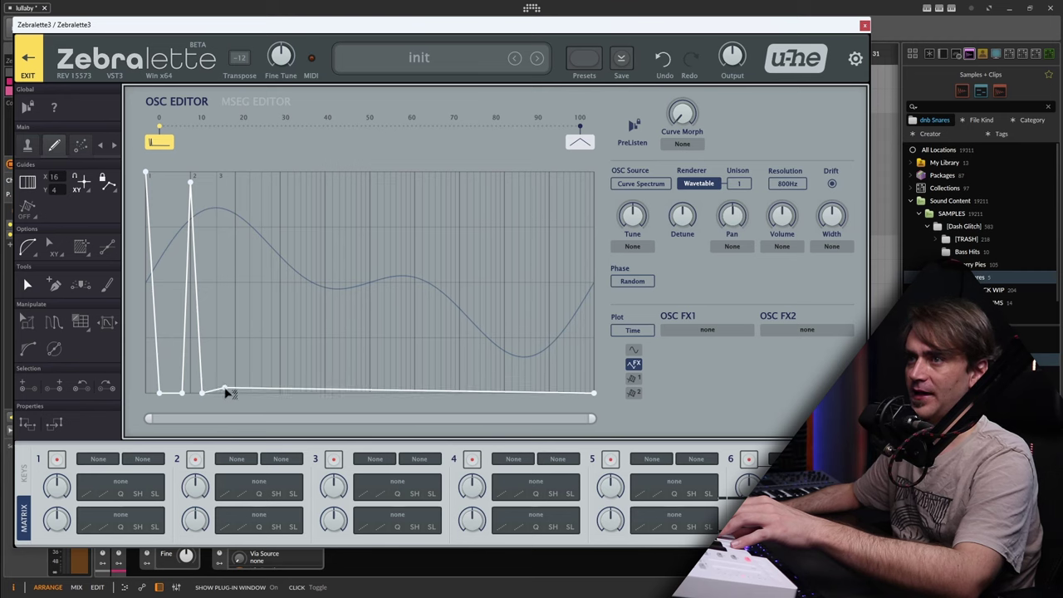
left_click(246, 393)
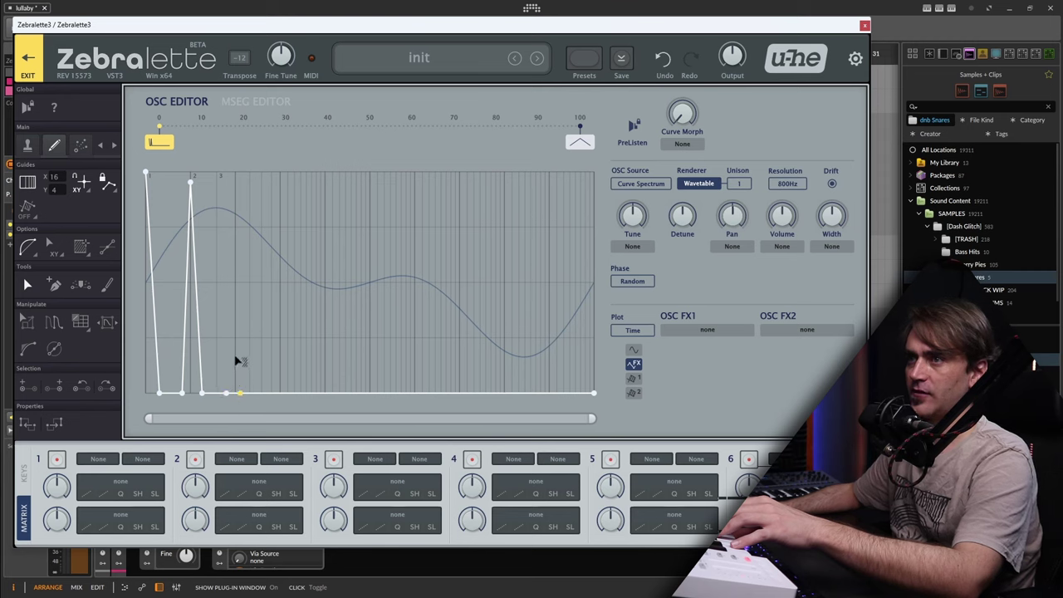
left_click_drag(234, 191, 235, 185)
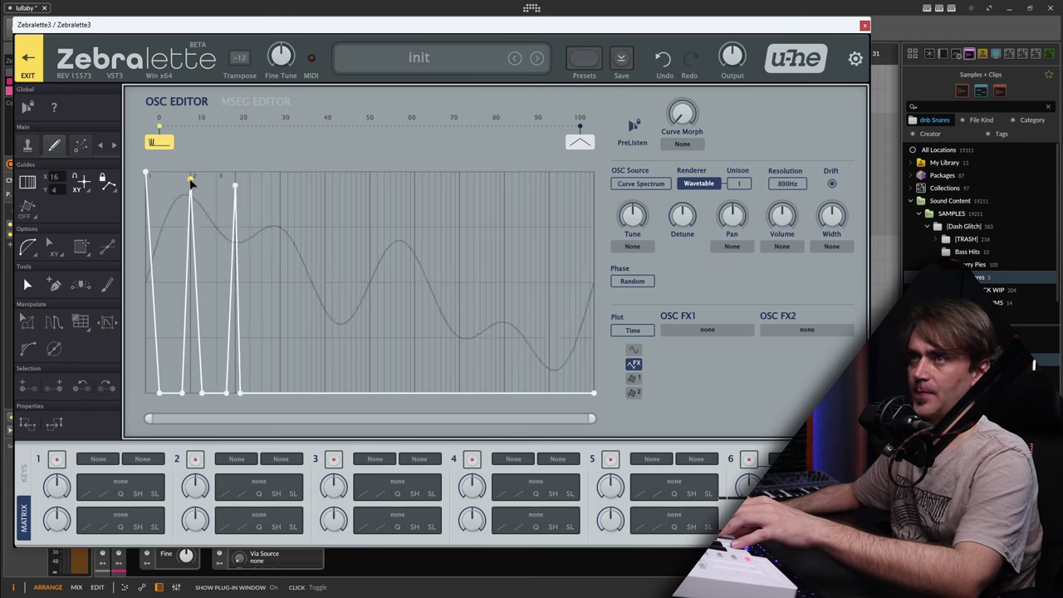
left_click(216, 199)
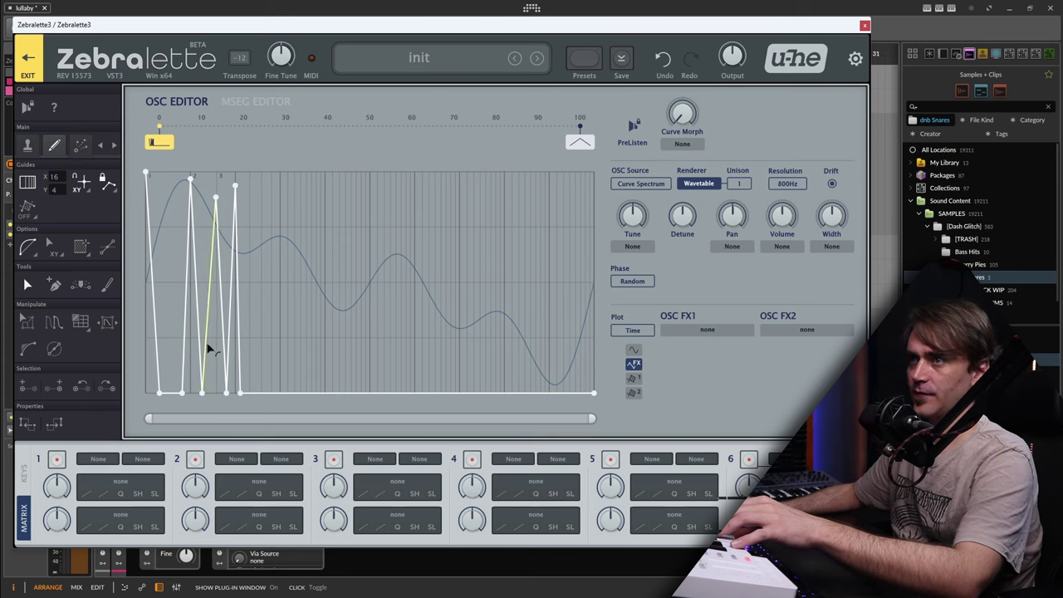
Step: Balance the harmonic spikes by slightly lowering the second and third and bringing the fourth below them
left_click_drag(237, 191, 237, 242)
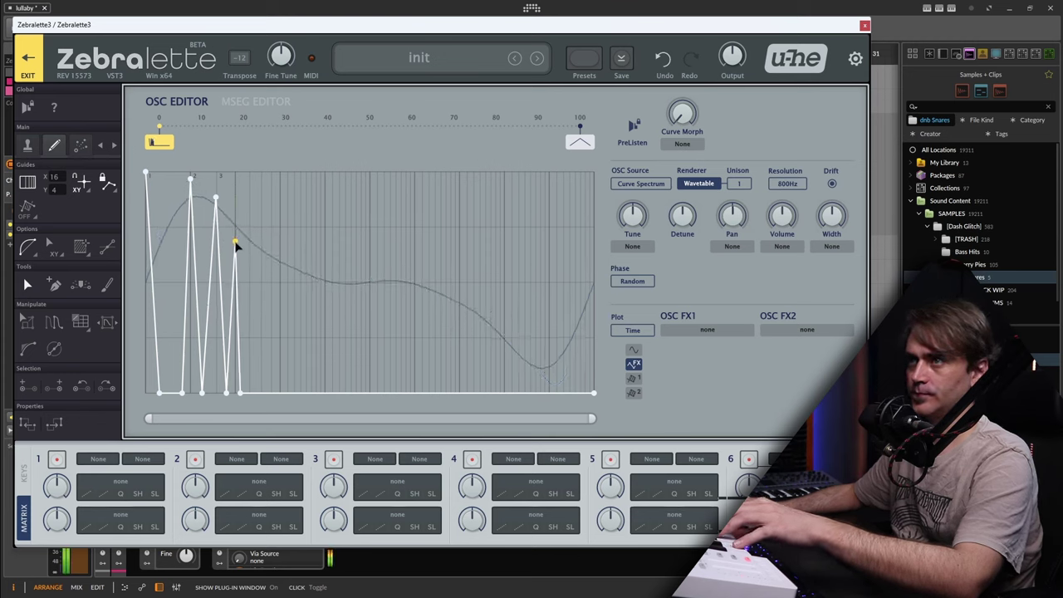
mouse_move(215, 197)
left_mouse_down()
mouse_move(216, 223)
mouse_move(216, 203)
left_mouse_up()
left_click_drag(235, 242, 238, 215)
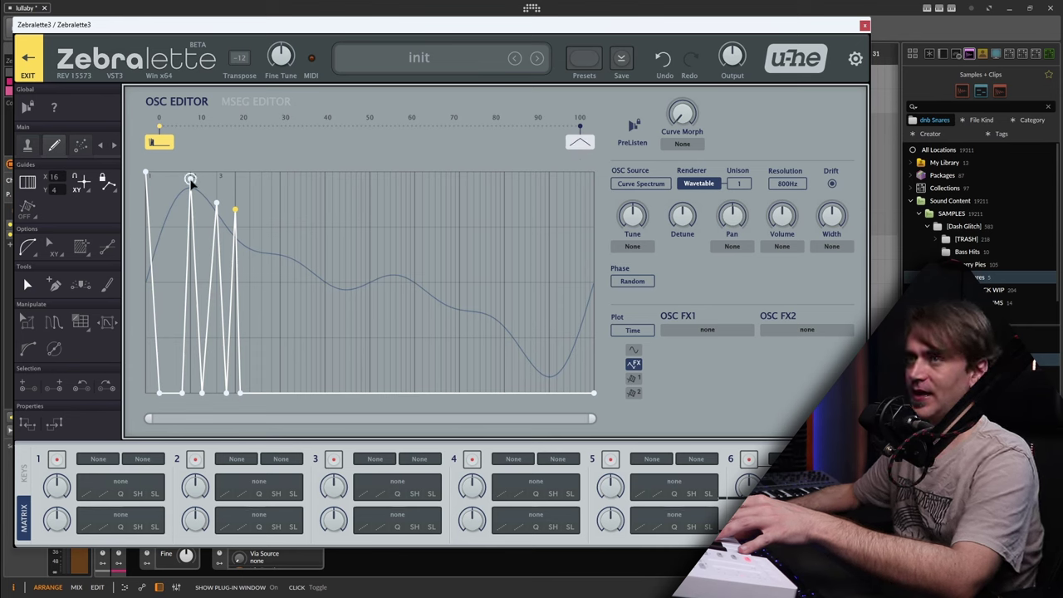
left_click_drag(191, 180, 191, 189)
Step: Duplicate the spectrum curve at about 25 on the morph timeline, lower its second-harmonic spike and slightly raise the third
right_click(297, 141)
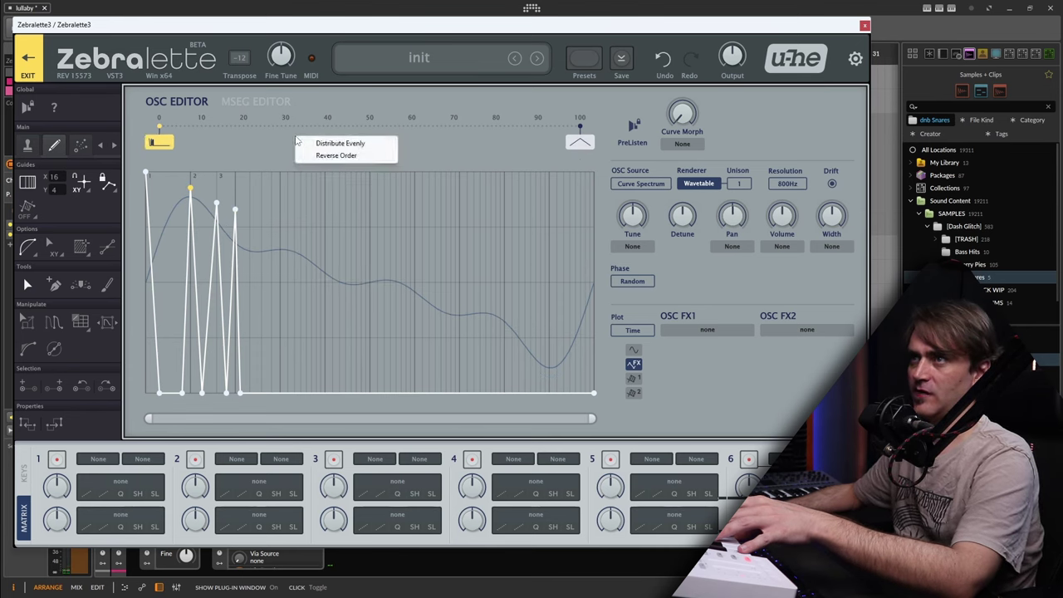
right_click(266, 127)
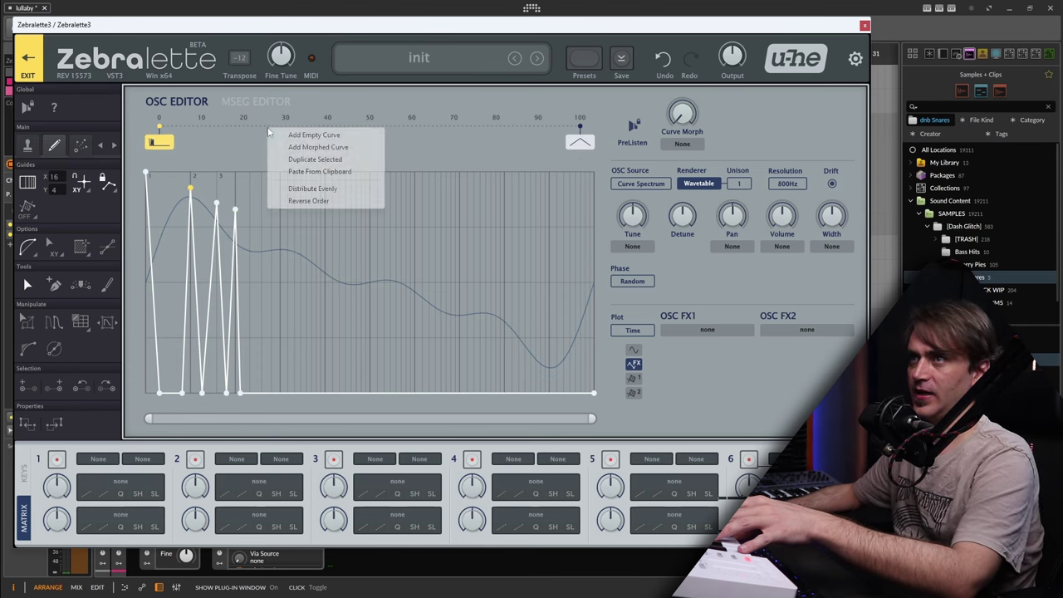
left_click(332, 160)
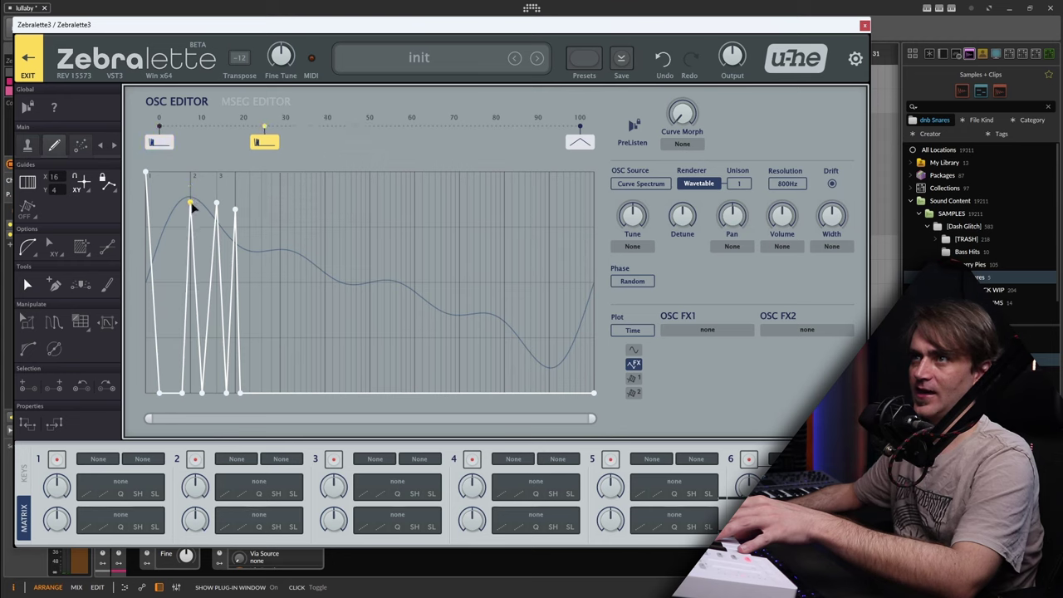
Step: Duplicate the curve at about 59 on the morph timeline, lower its third and fourth harmonic spikes and slightly raise the second
right_click(410, 130)
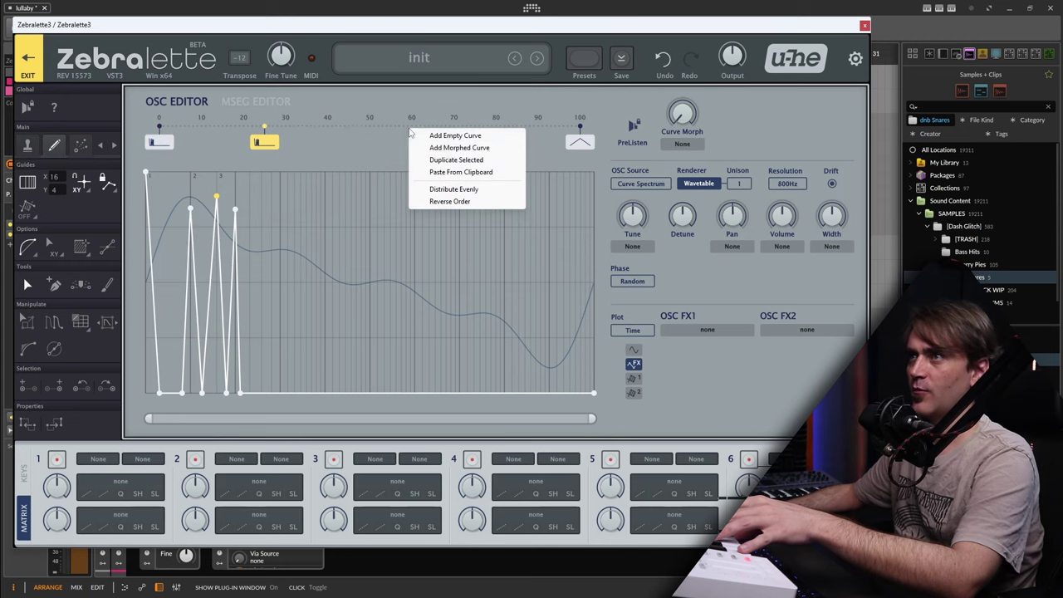
left_click(456, 159)
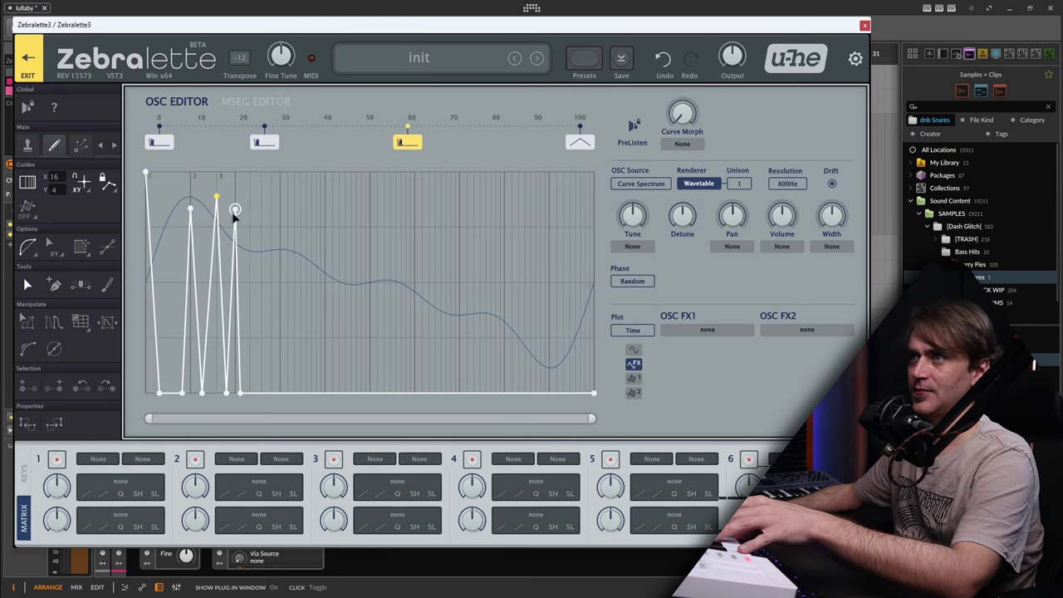
mouse_move(235, 209)
left_mouse_down()
mouse_move(235, 229)
mouse_move(216, 218)
left_mouse_up()
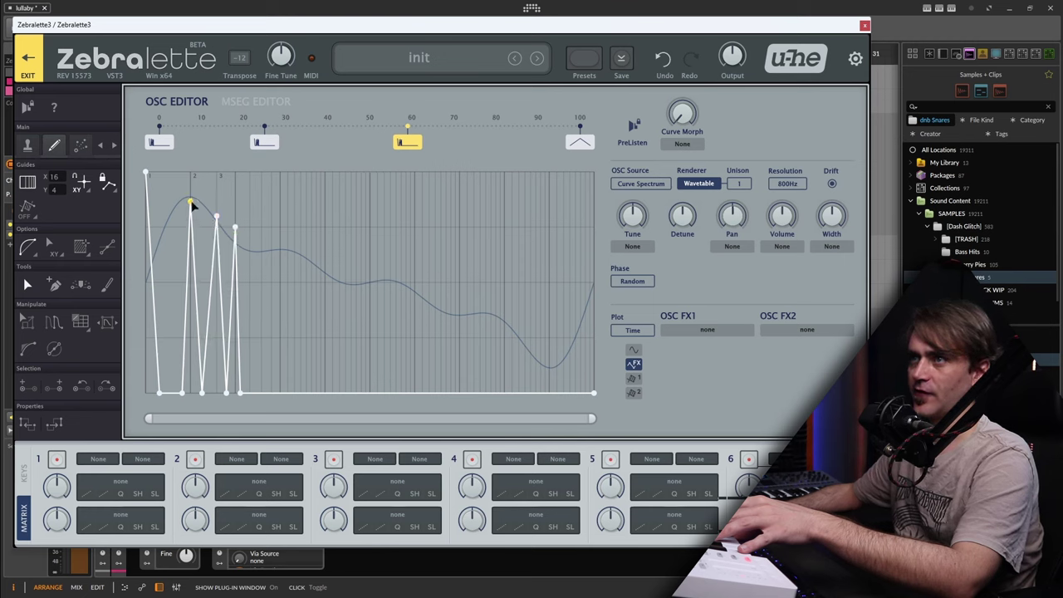
Step: Duplicate the curve again between 60 and the timeline's end and lower its second, third and fourth harmonic spikes
right_click(532, 138)
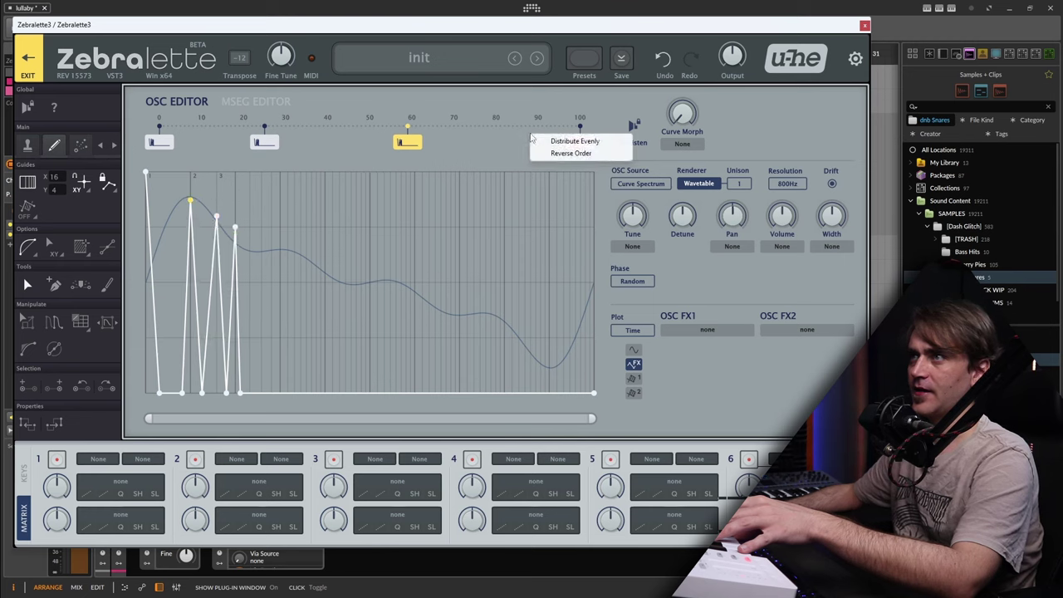
right_click(464, 131)
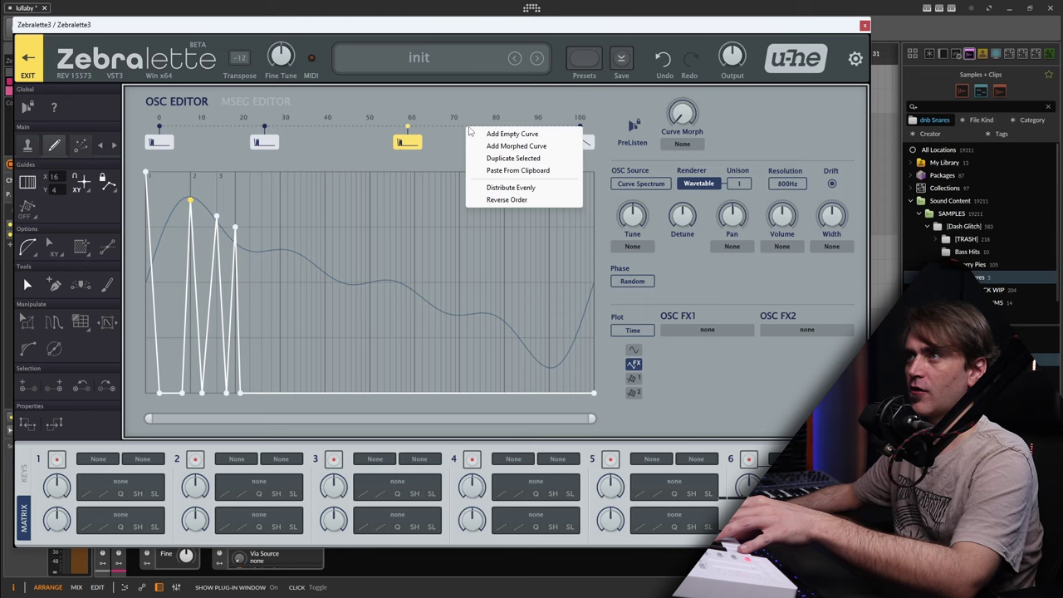
left_click(513, 160)
left_click_drag(190, 201, 234, 257)
left_click_drag(216, 205, 217, 238)
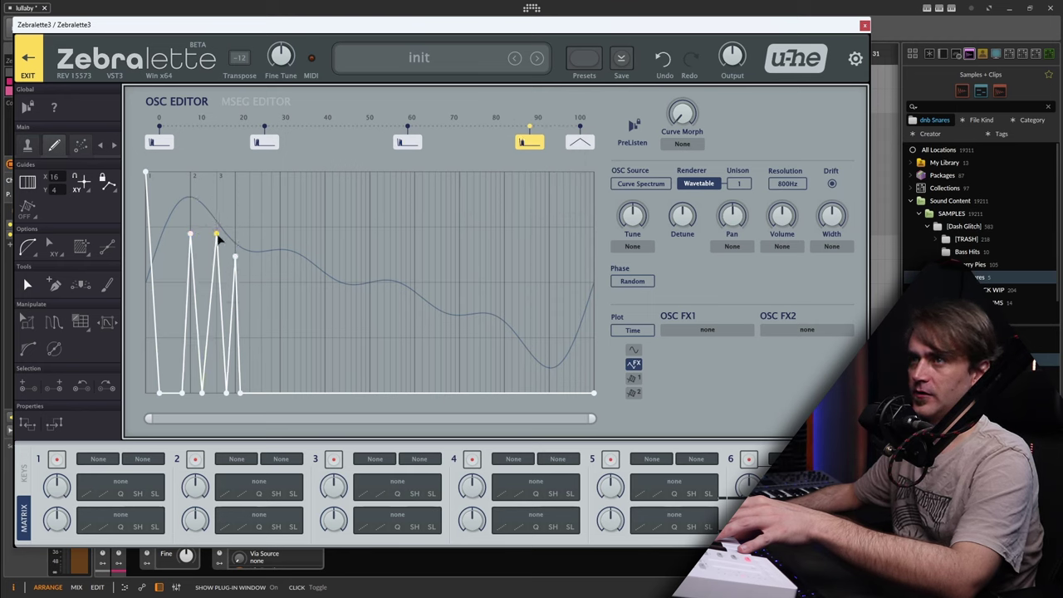
Step: Delete the triangle curve at the end of the morph timeline and distribute the remaining four curves evenly
right_click(579, 143)
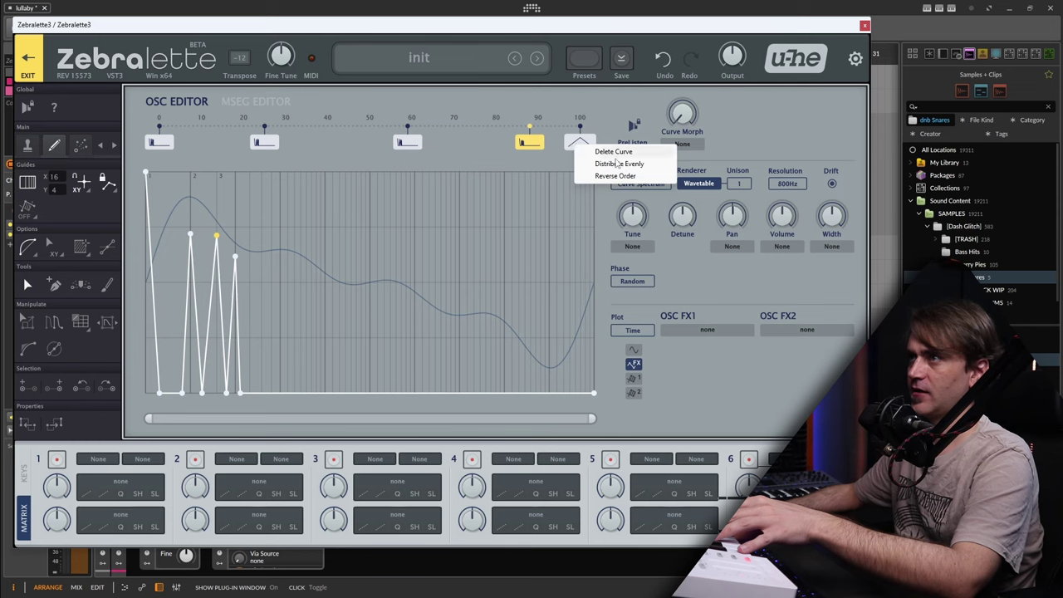
left_click(618, 151)
right_click(555, 124)
left_click(598, 186)
Step: Raise Curve Morph to 74 while auditioning the sound, and switch the renderer to Additive
left_click_drag(686, 115, 689, 97)
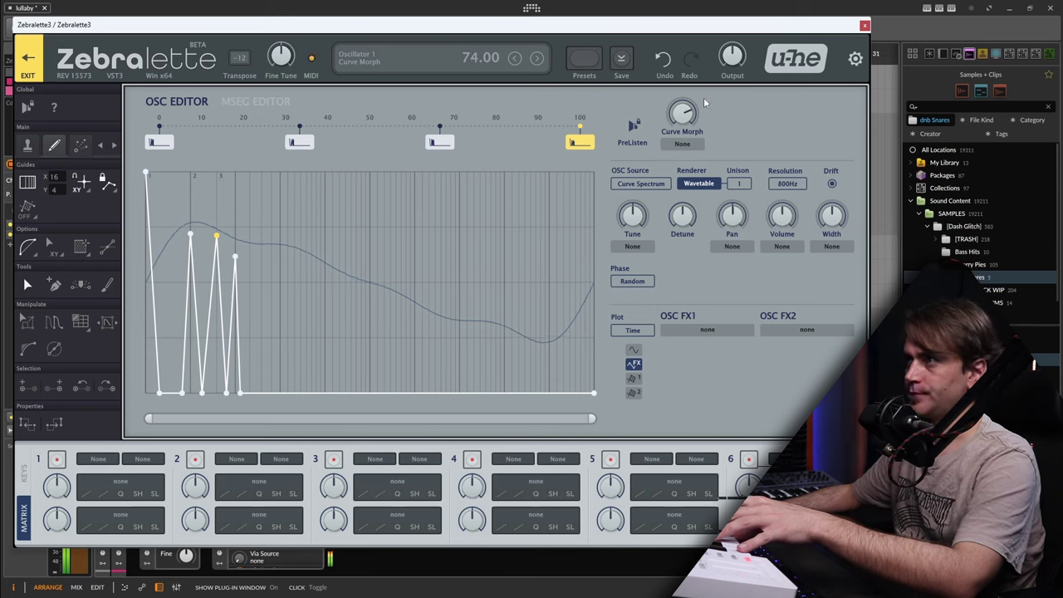
left_click(704, 182)
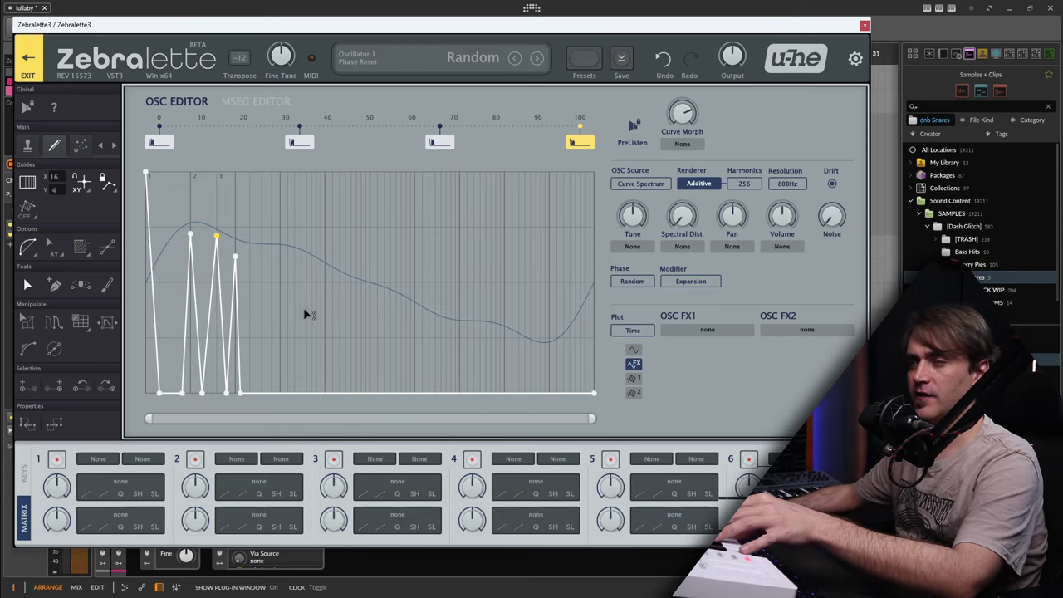
Step: Close the Zebralette3 window and examine the duduk's upper harmonics and noise again in the Studio Session Analyzer spectrogram
left_click(864, 25)
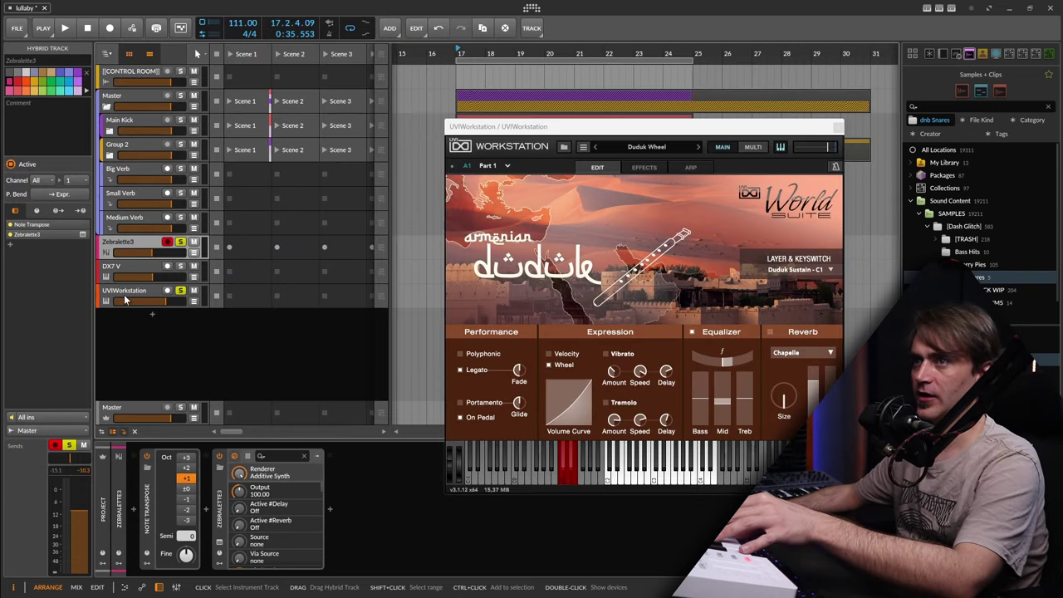
left_click_drag(1062, 86, 415, 1)
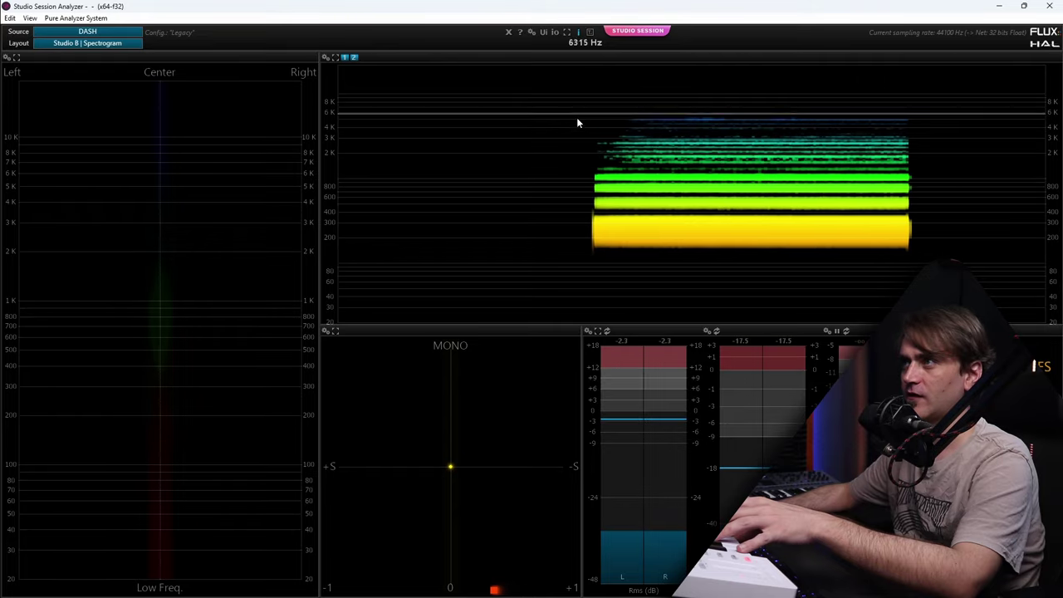
Step: Close the Studio Session Analyzer, select the Zebralette3 track in Bitwig and reopen its plug-in window
left_click(1050, 6)
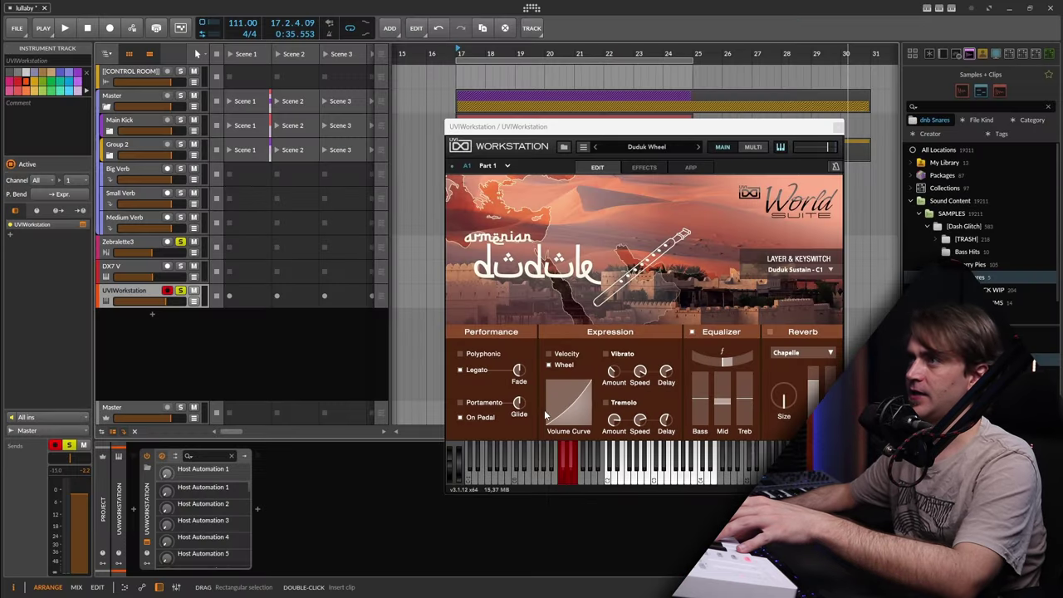
left_click(134, 244)
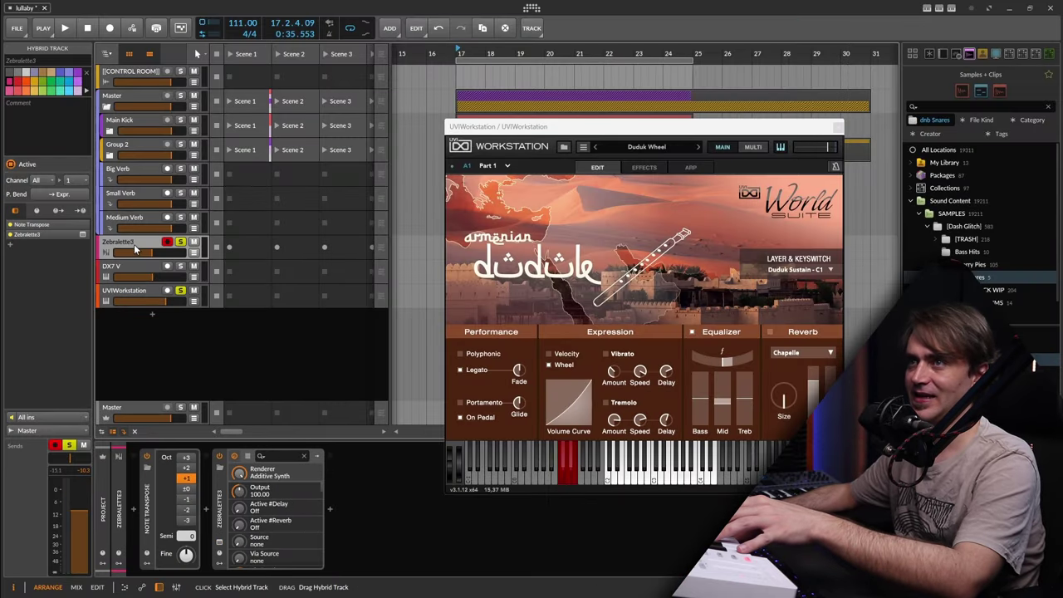
left_click(219, 541)
Step: Add descending spikes at harmonics 5 to 8 to the last curve on the morph timeline
left_click(277, 388)
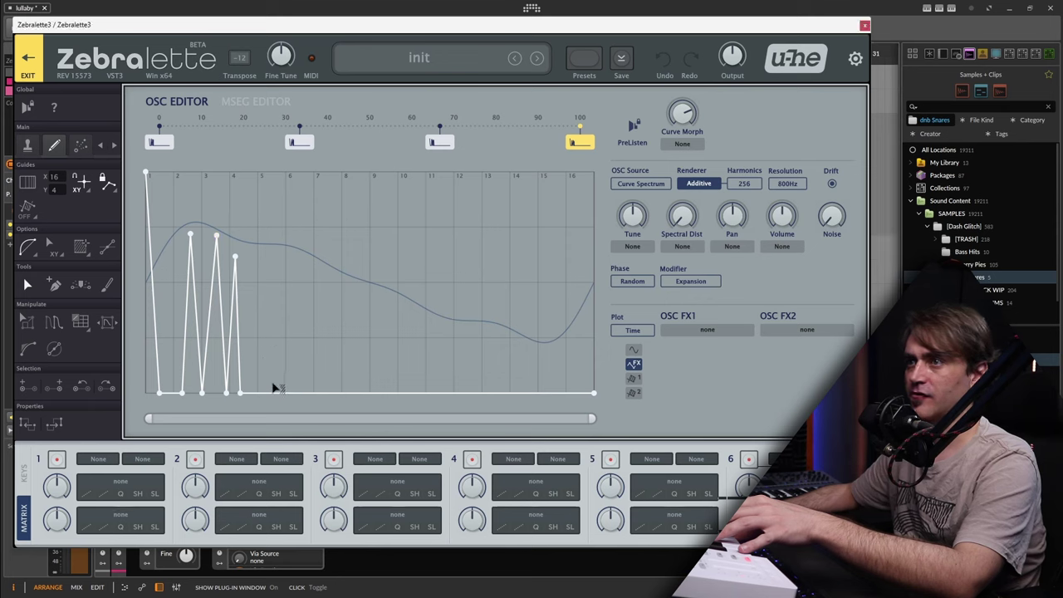
left_click_drag(278, 389, 297, 408)
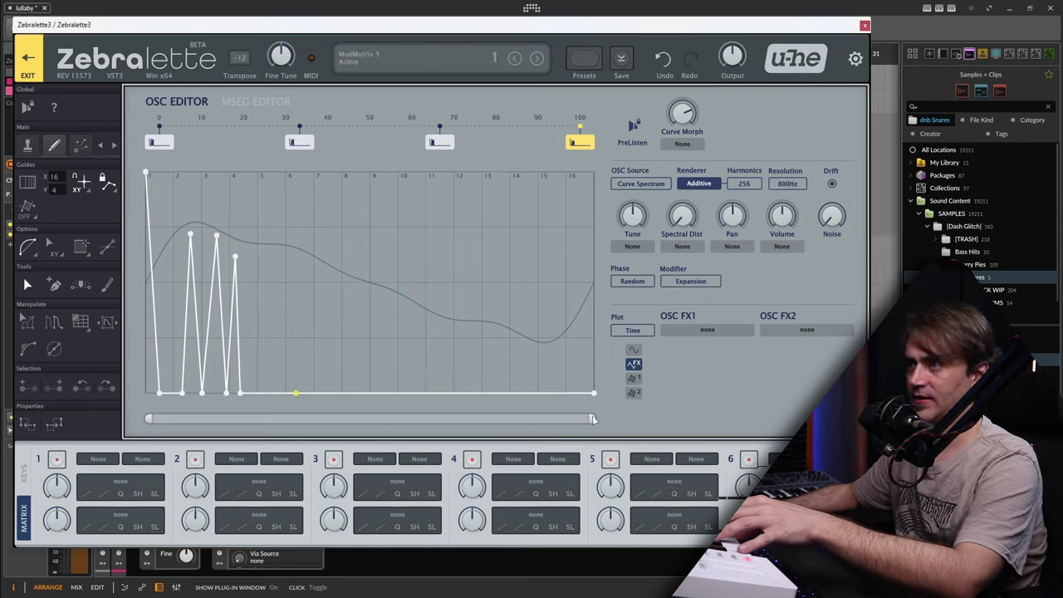
left_click_drag(592, 420, 324, 419)
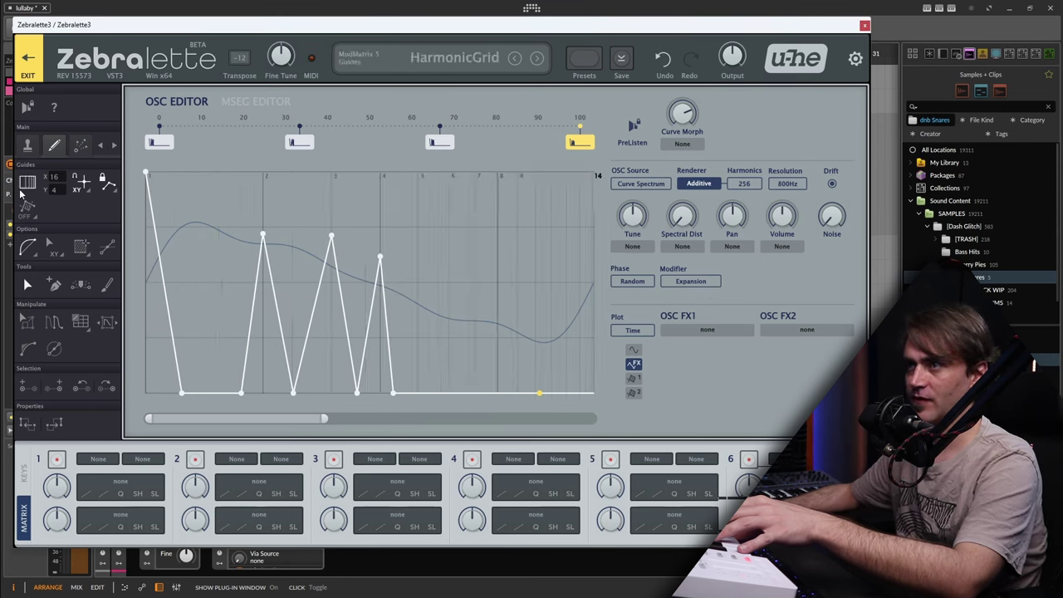
left_click_drag(151, 419, 217, 418)
double_click(308, 386)
left_click_drag(308, 387, 311, 398)
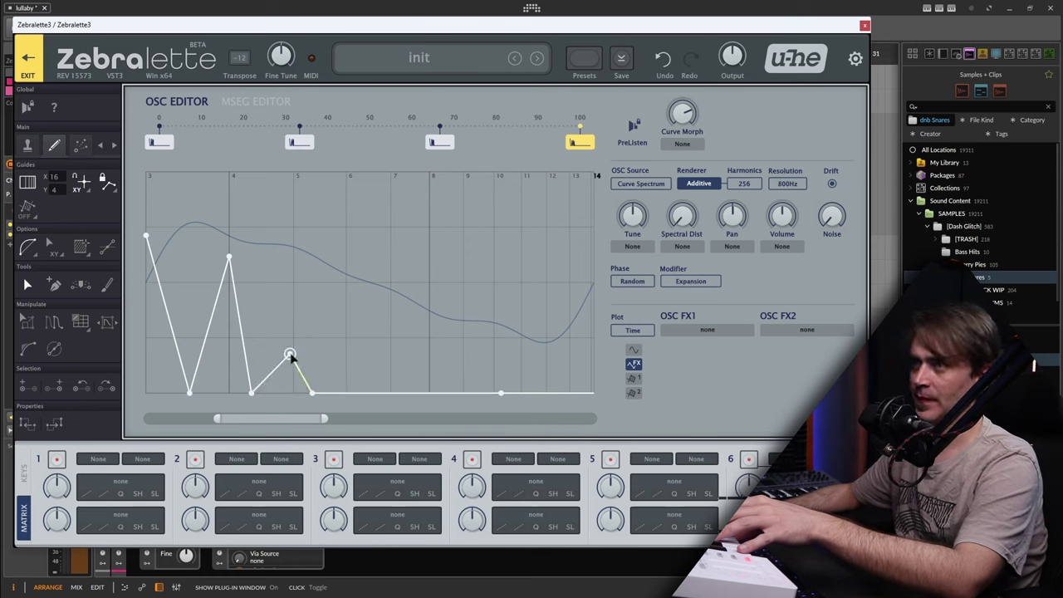
left_click_drag(290, 355, 293, 274)
double_click(368, 386)
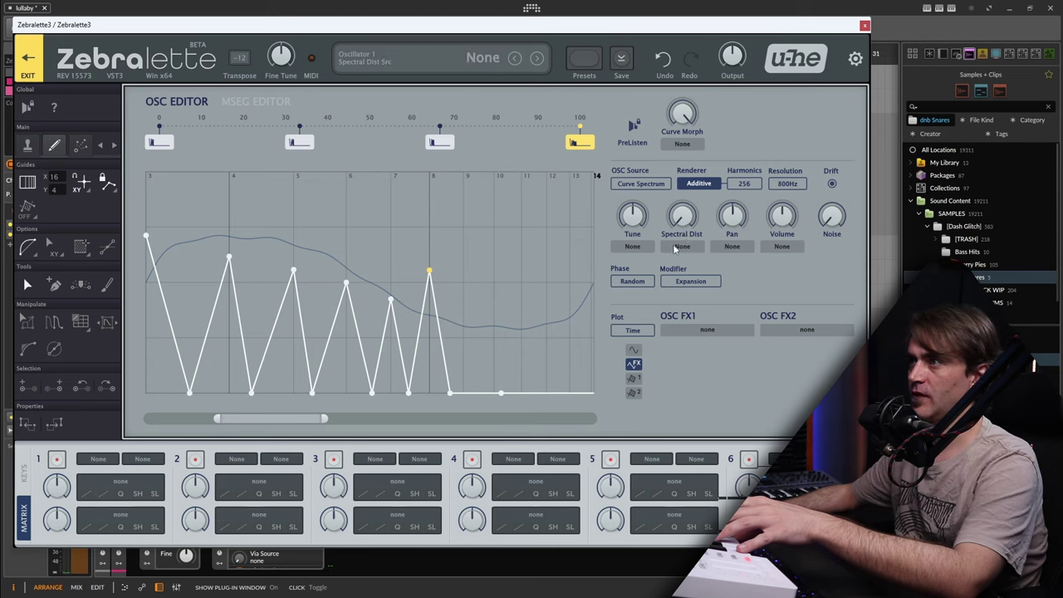
Step: Set the spectral modifier to Chaos Patterns with Random Seed 10 and try small amounts of Spectral Dist
left_click(690, 282)
left_click(705, 368)
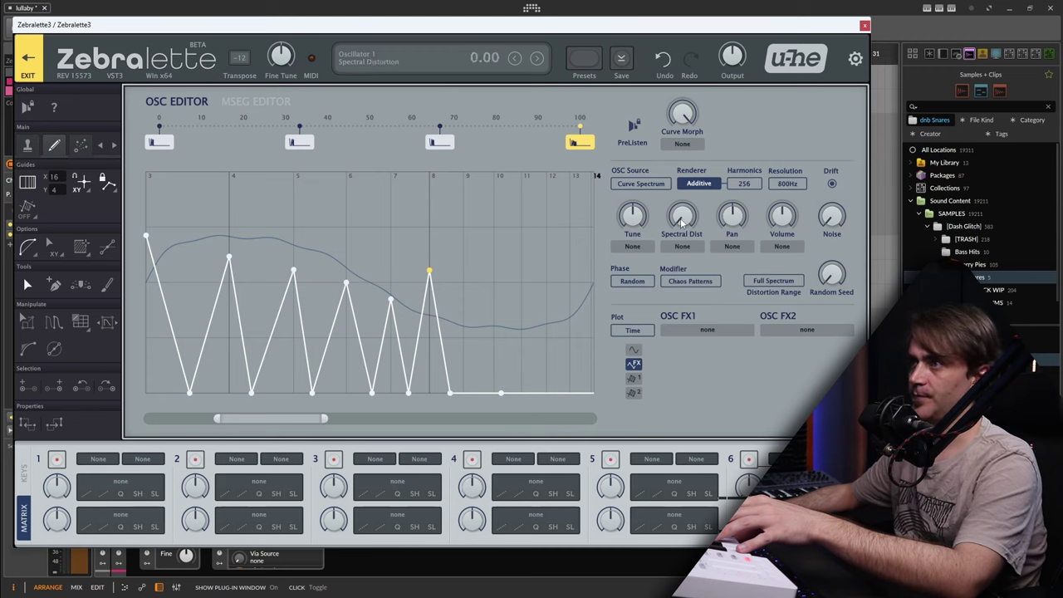
left_click_drag(681, 222, 687, 194)
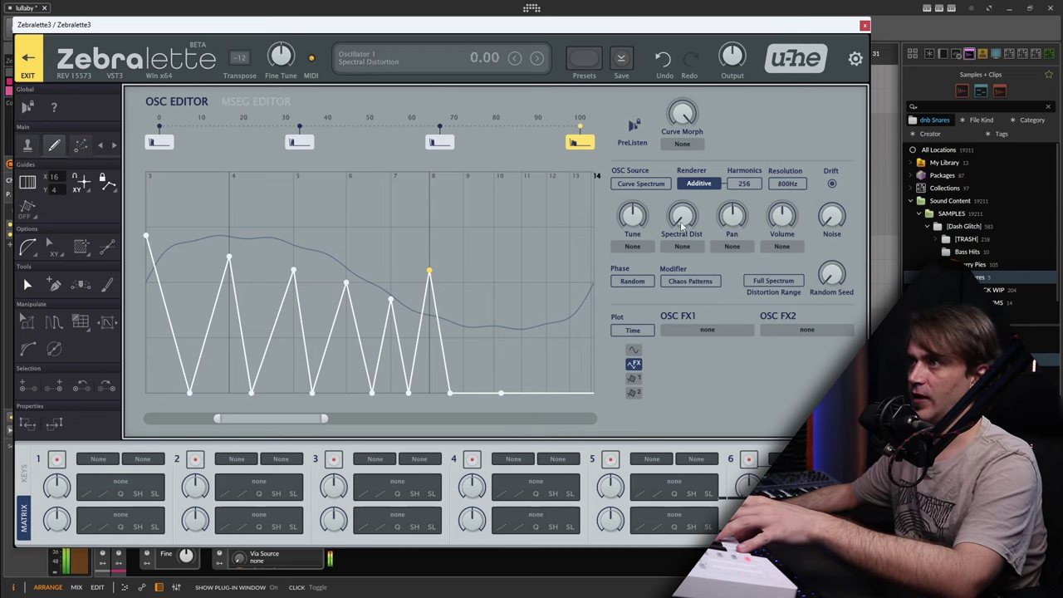
left_click_drag(831, 279, 834, 265)
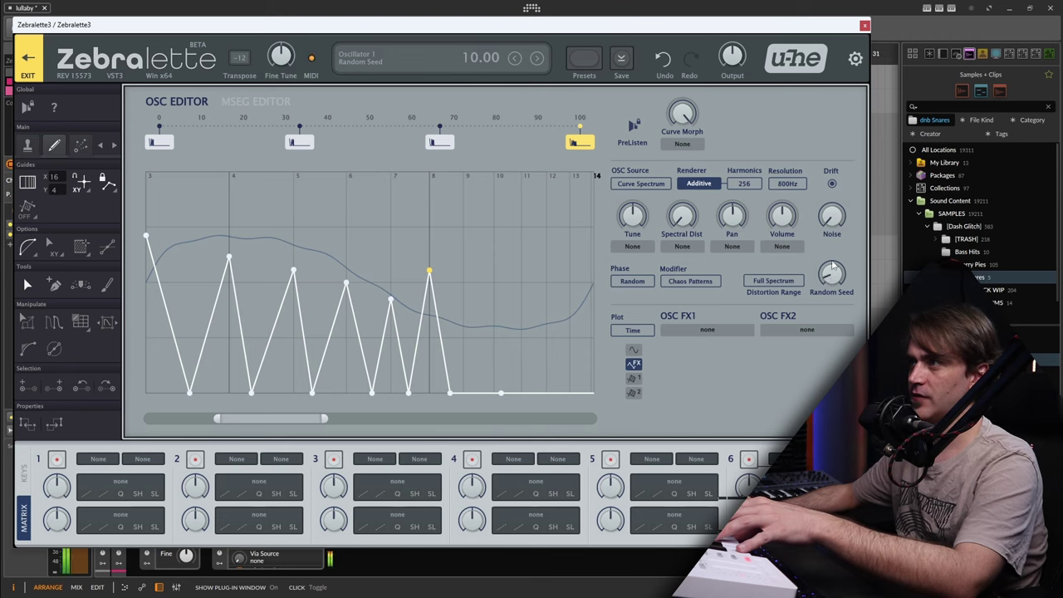
left_click_drag(687, 224, 689, 218)
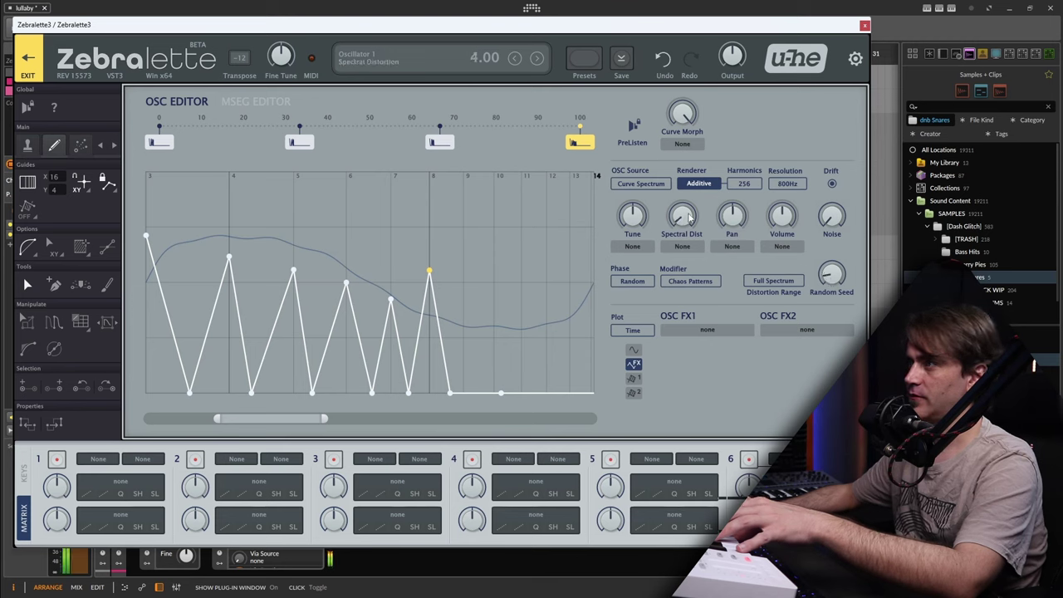
Step: Try One Octave and Four Octaves as distortion range, audition Spectral Dist up to 11 and return it to 0
left_click(772, 283)
left_click(795, 303)
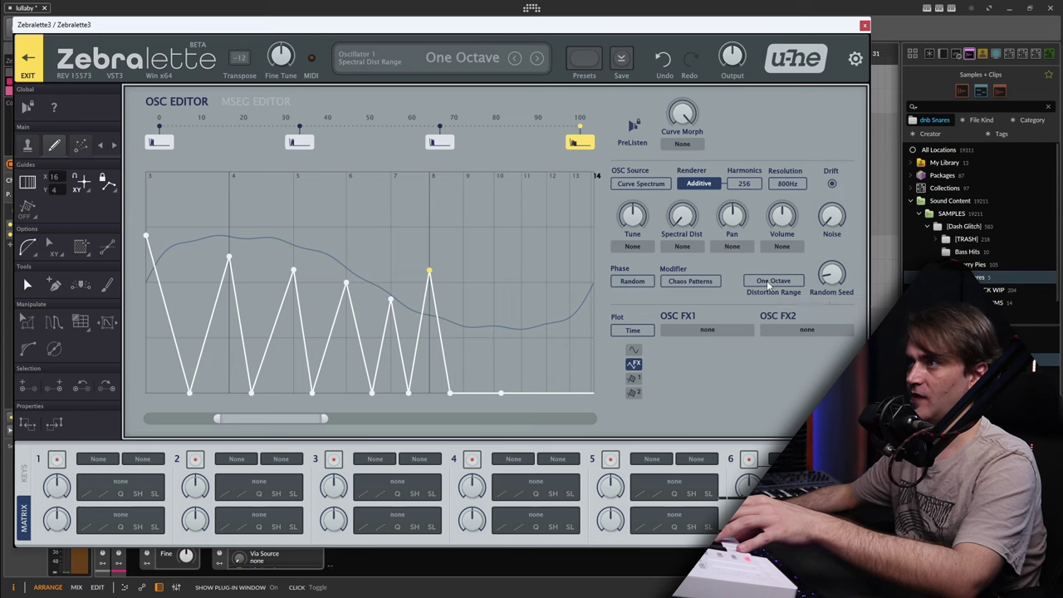
left_click(772, 285)
left_click(807, 313)
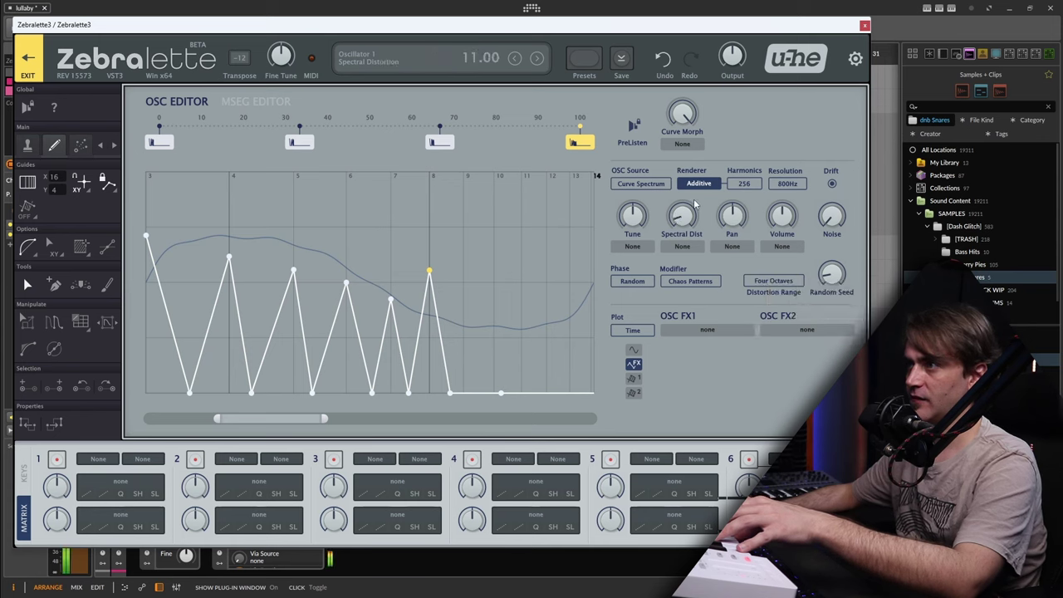
left_click_drag(693, 218, 682, 243)
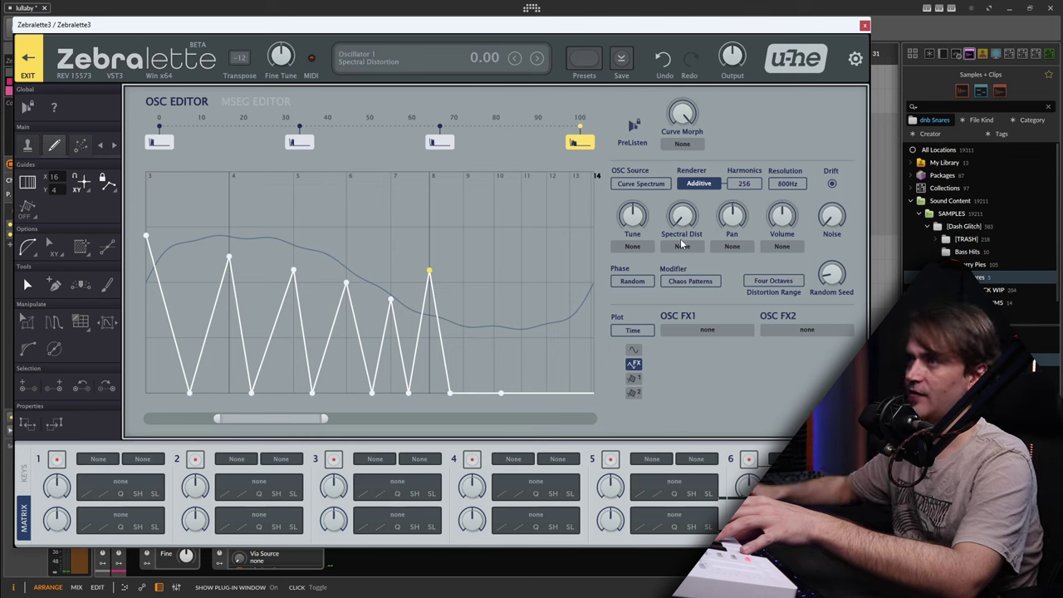
Step: Modulate Spectral Dist with ModNoise and limit the distortion range to One Octave
left_click(681, 246)
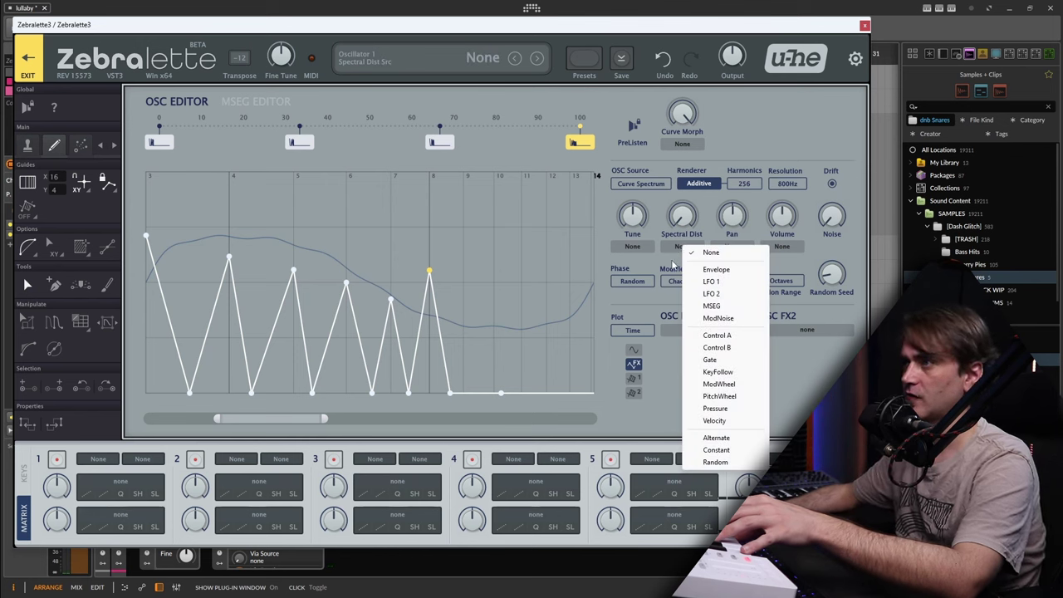
left_click(719, 319)
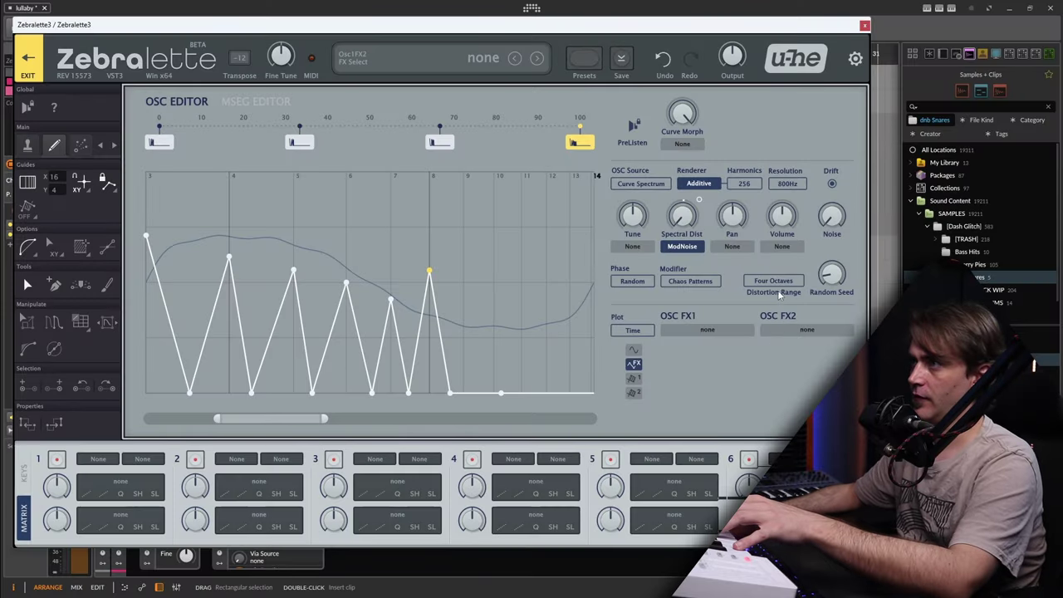
left_click(777, 281)
left_click(818, 294)
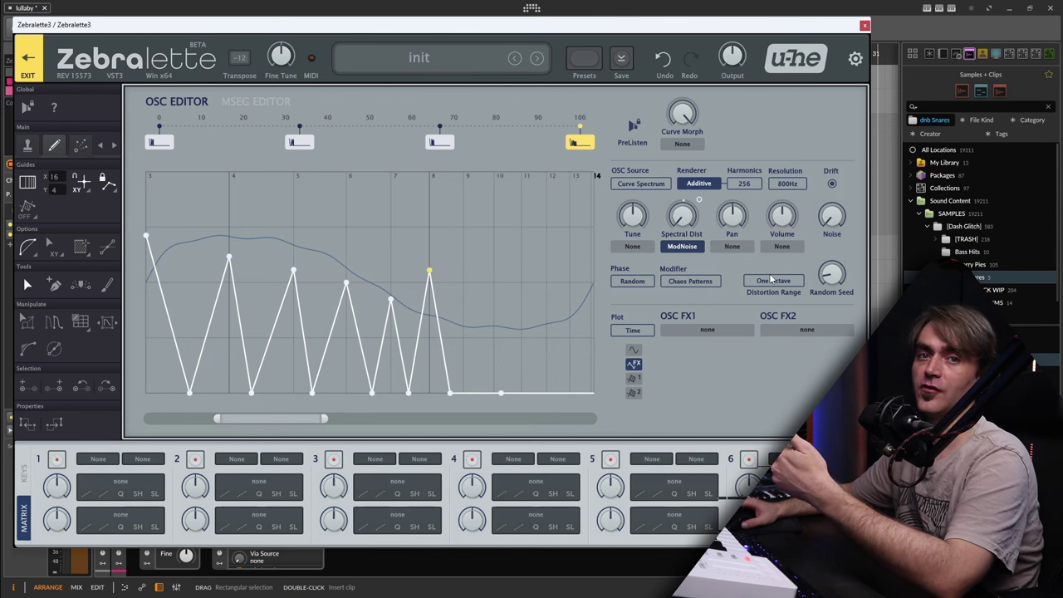
Step: Switch the spectral modifier to Curve and set the Spectral Dist modulation source to None
left_click(710, 281)
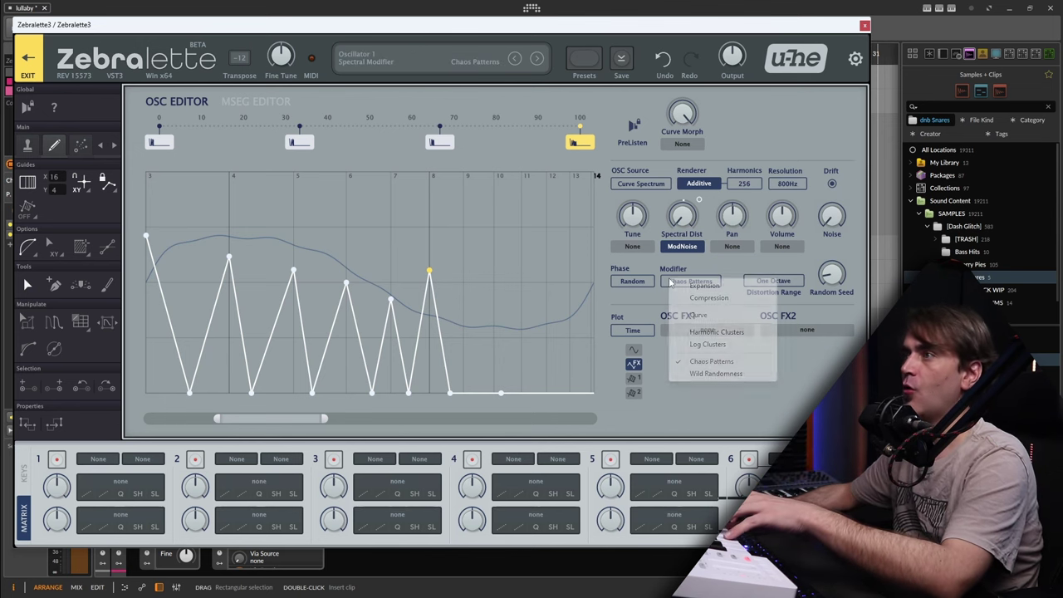
left_click(700, 315)
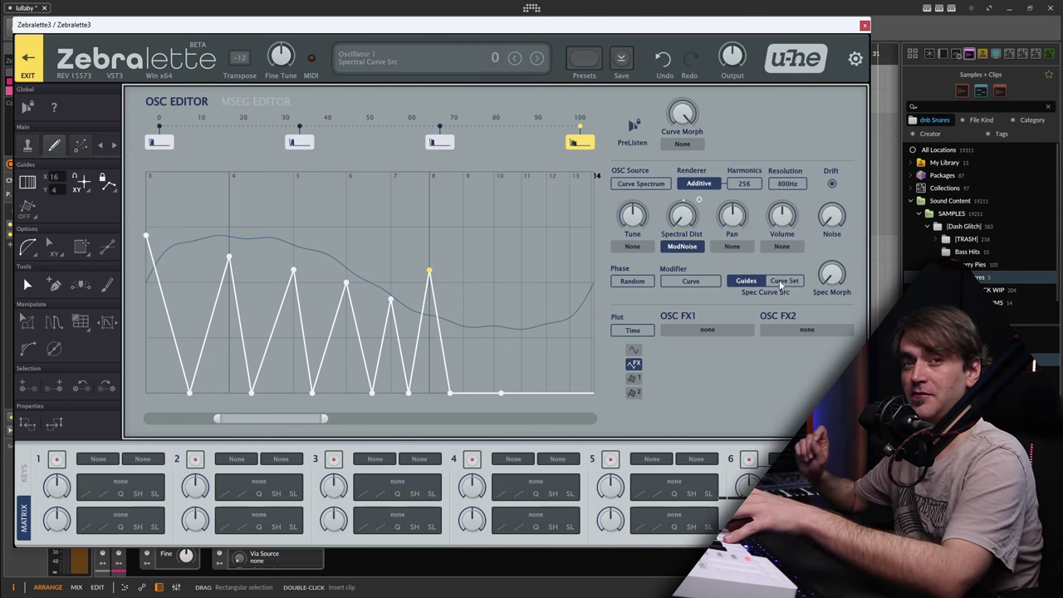
left_click(700, 283)
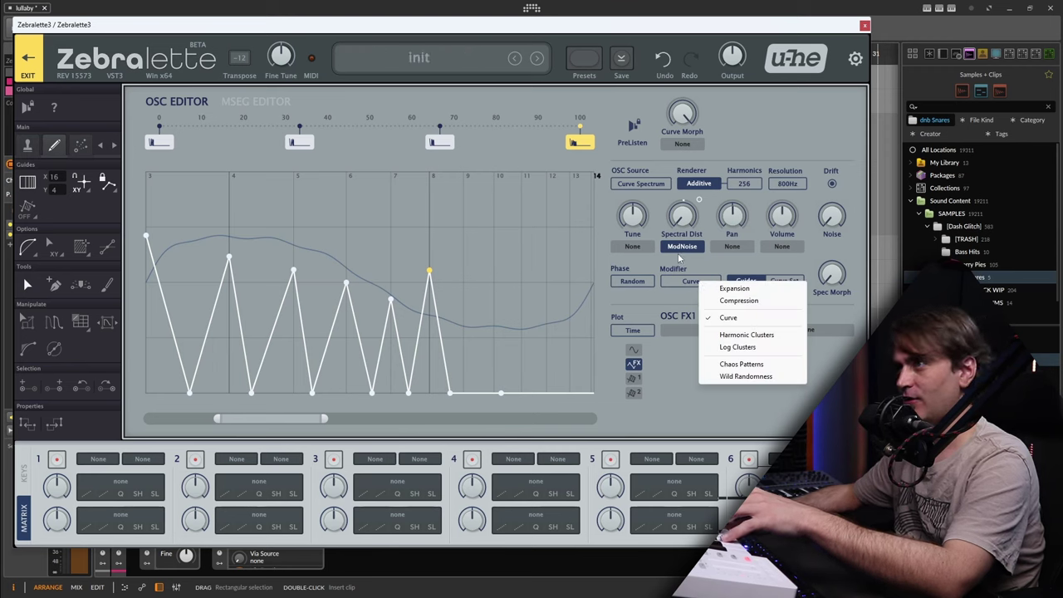
left_click(680, 257)
left_click(682, 247)
left_click(706, 247)
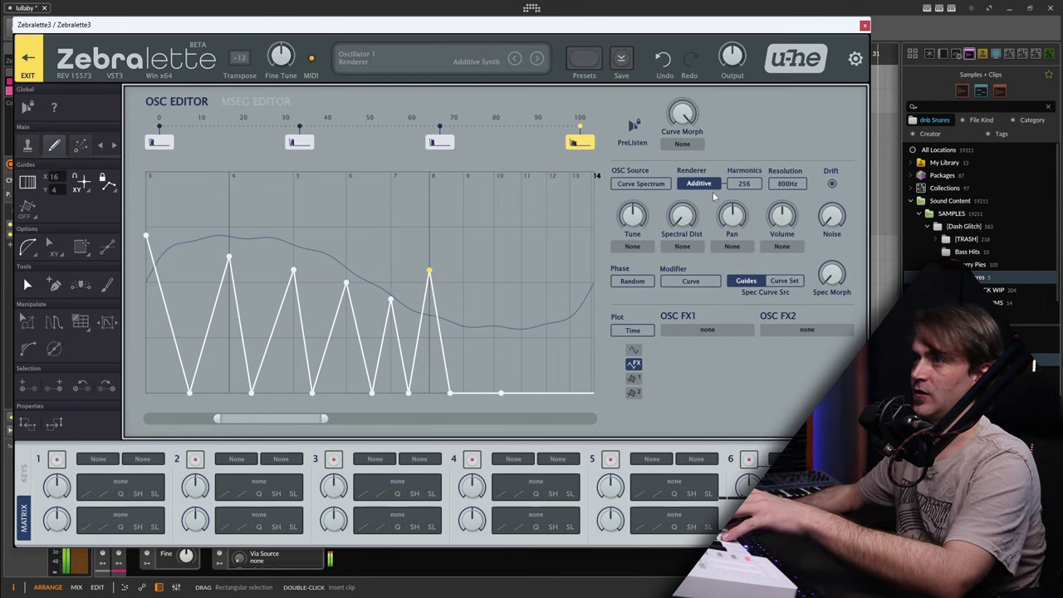
Step: Remove the spikes at harmonics 5 to 8 from the last morph curve and compare it with the preceding curve
double_click(429, 271)
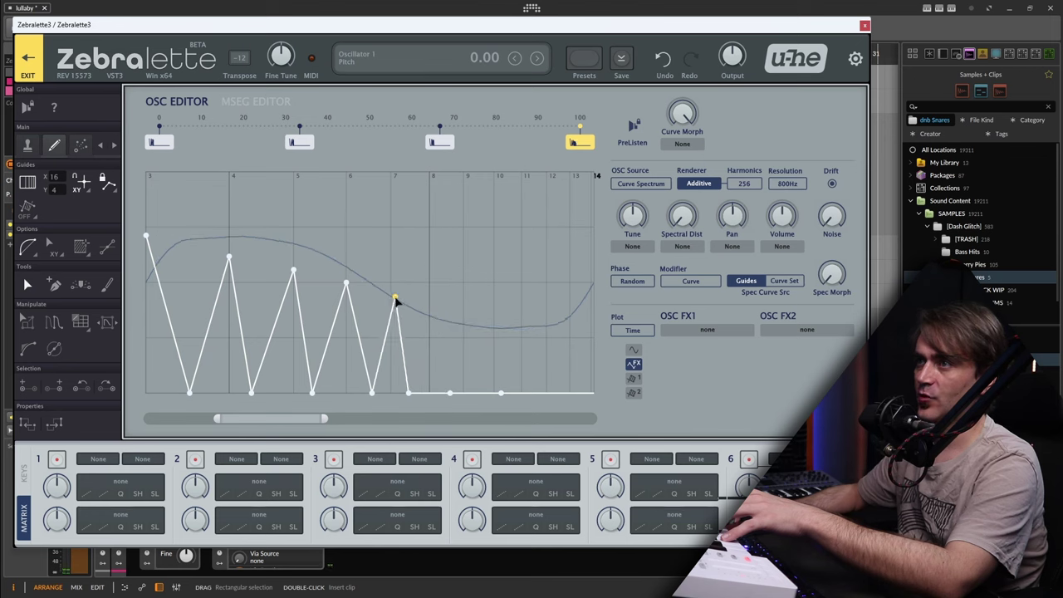
double_click(396, 299)
double_click(348, 286)
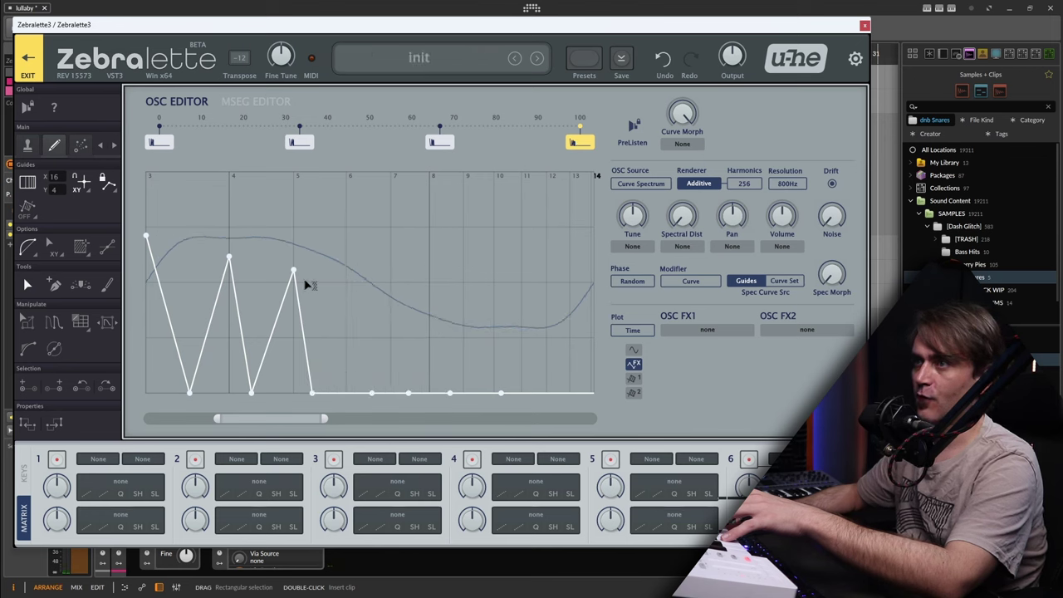
double_click(295, 272)
scroll(299, 278, "down", 2)
scroll(341, 326, "down", 2)
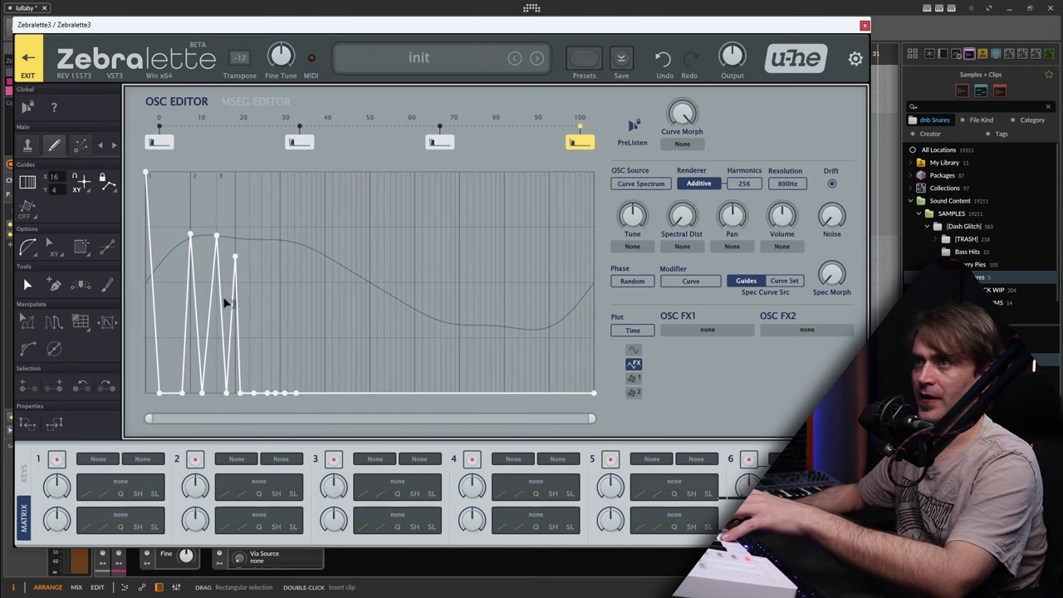
left_click(440, 142)
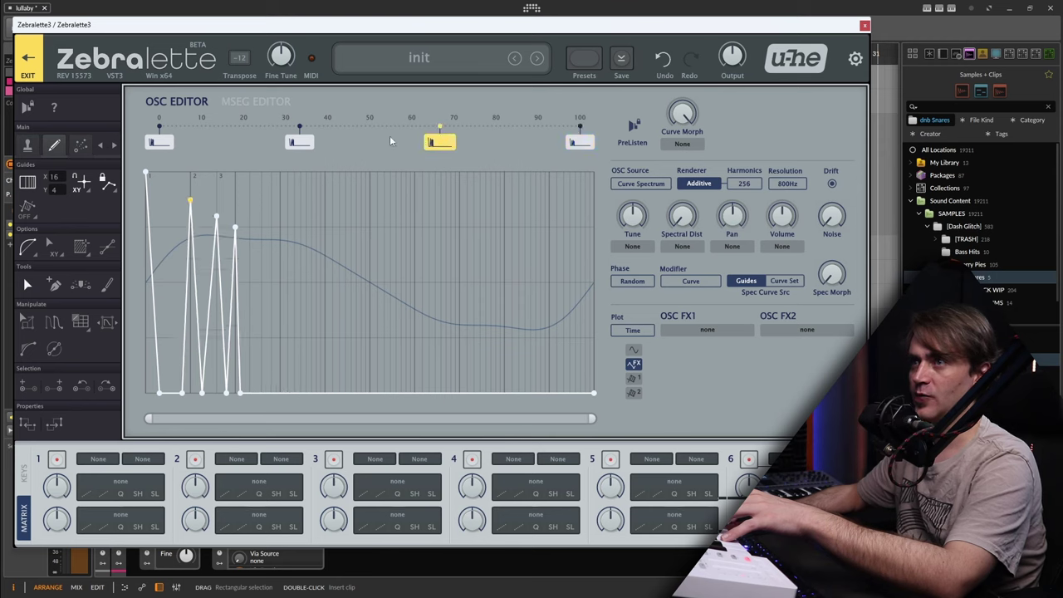
left_click(586, 146)
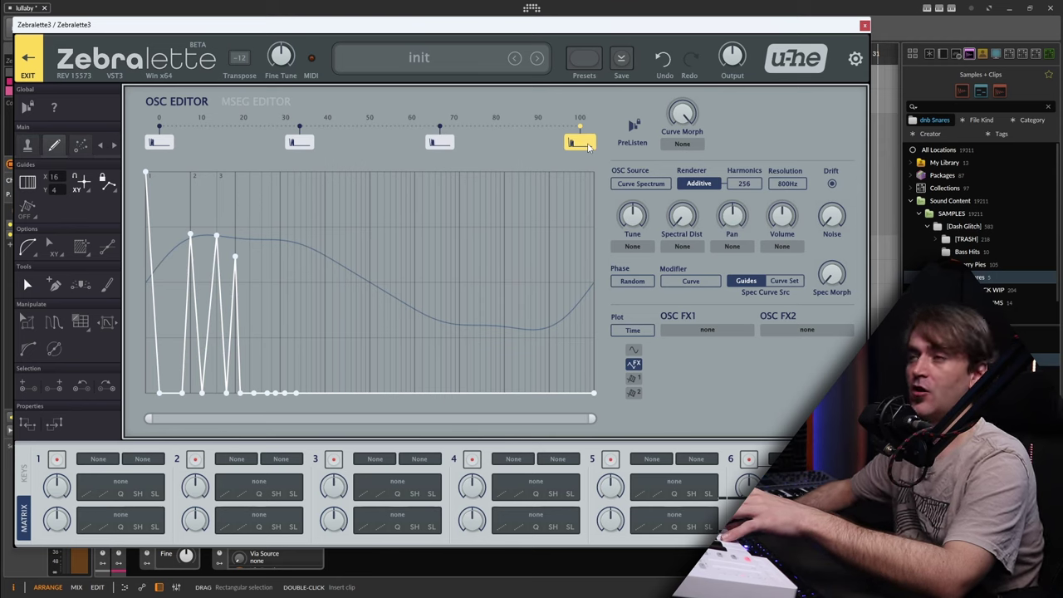
Step: Limit the additive renderer to 16 harmonics and set the spectral modifier to Expansion
left_click(746, 184)
left_click(767, 193)
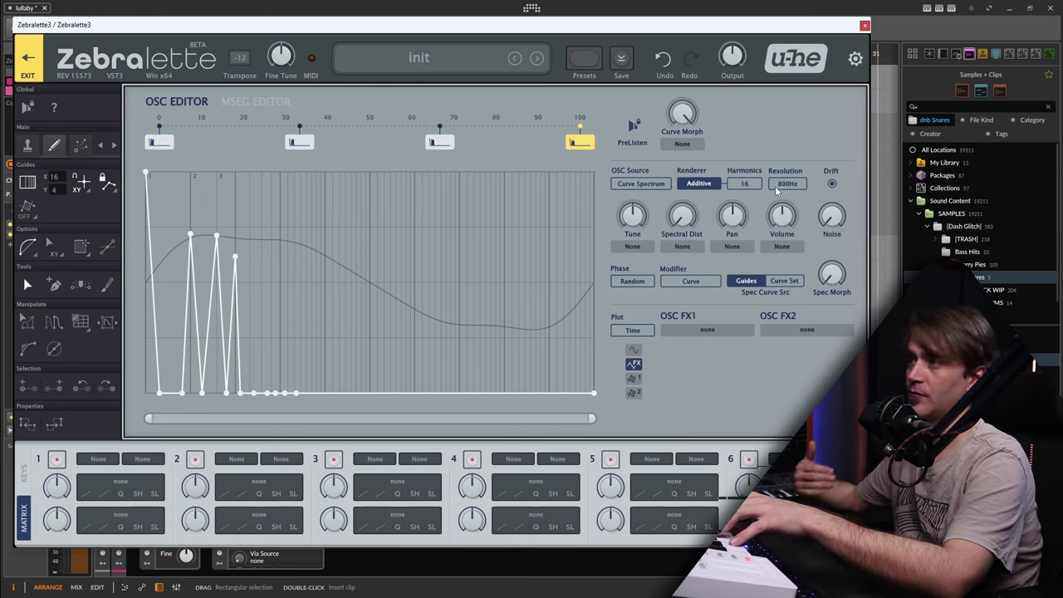
left_click(693, 280)
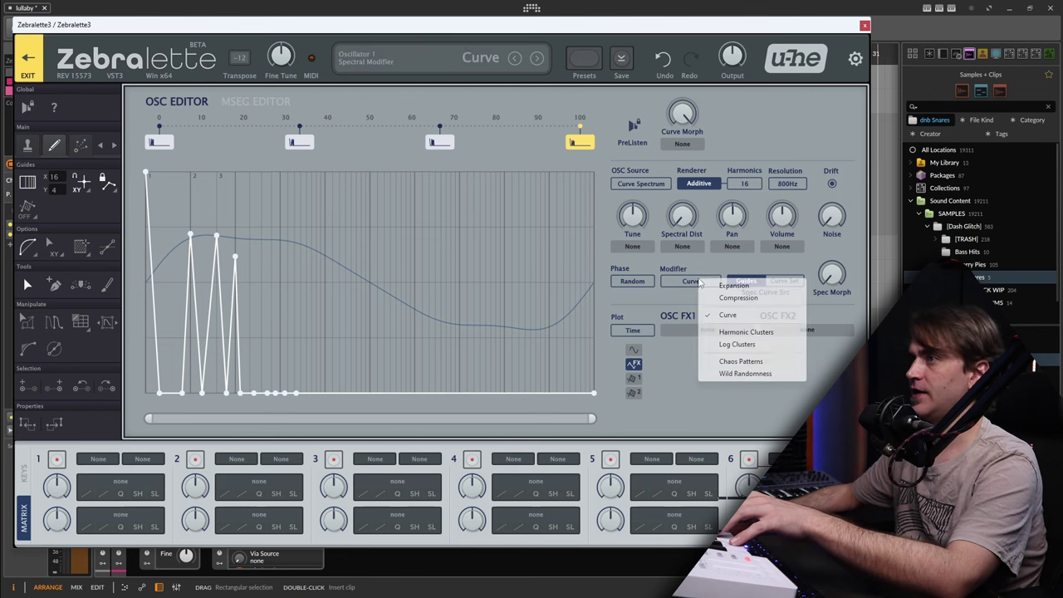
left_click(724, 284)
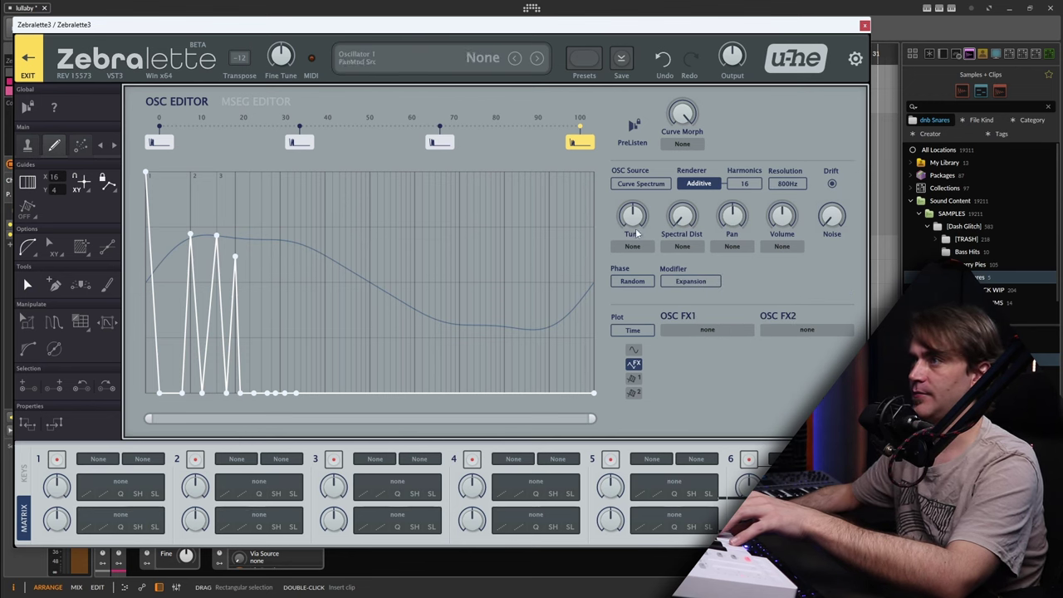
Step: Close the synth window, group the Zebralette3 device into an Instrument Layer and duplicate its layer
left_click(865, 25)
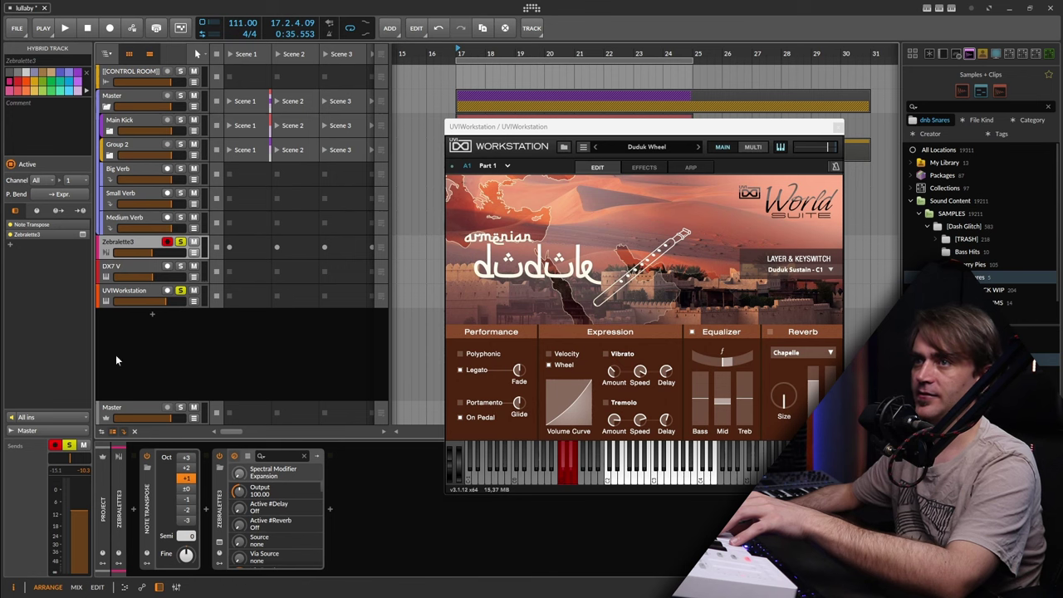
left_click(220, 508)
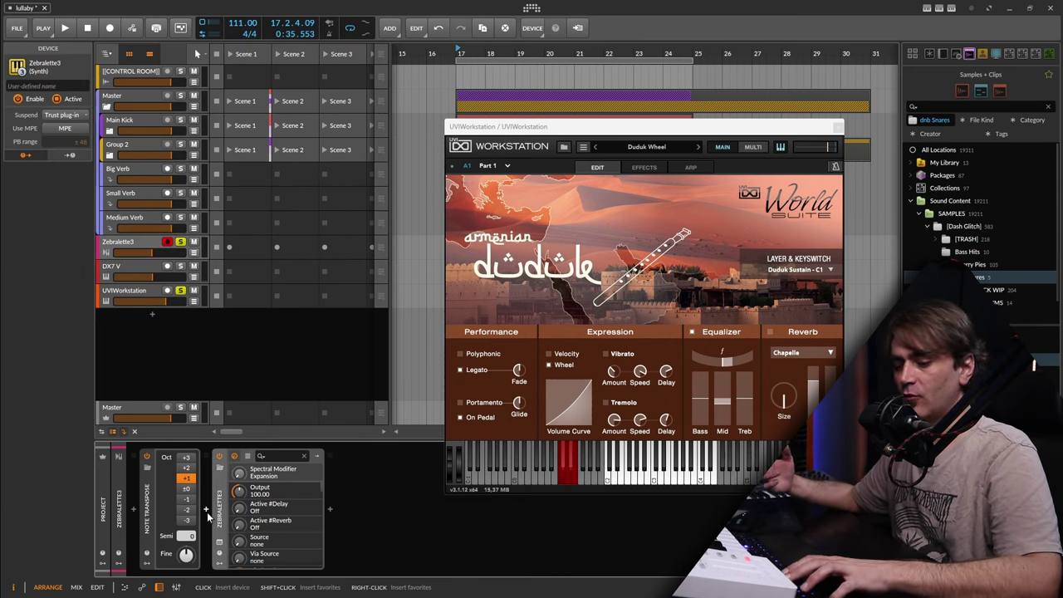
key("ctrl+g")
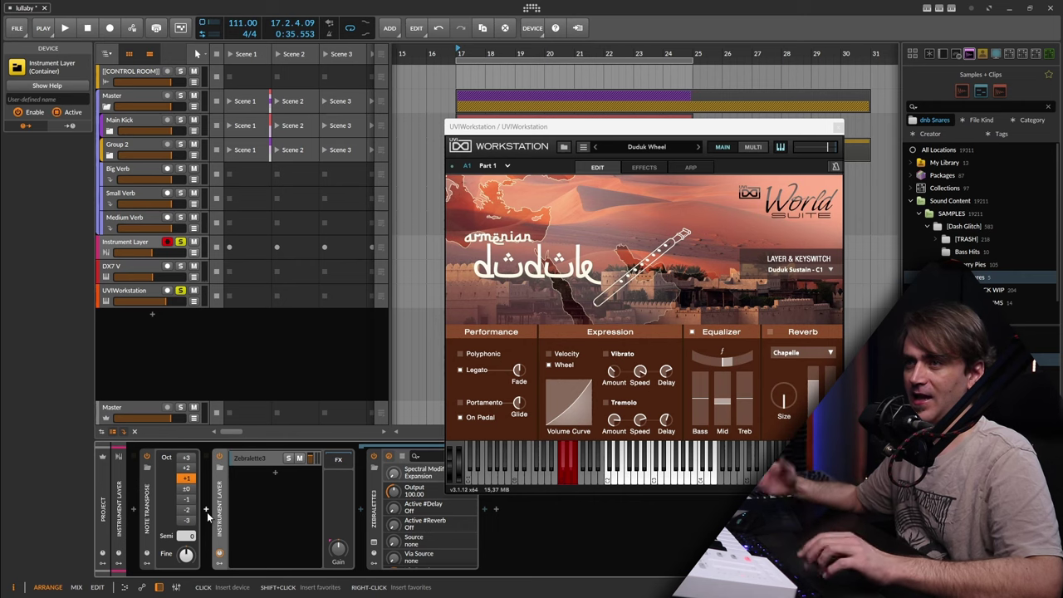
left_click(283, 474)
key("ctrl+d")
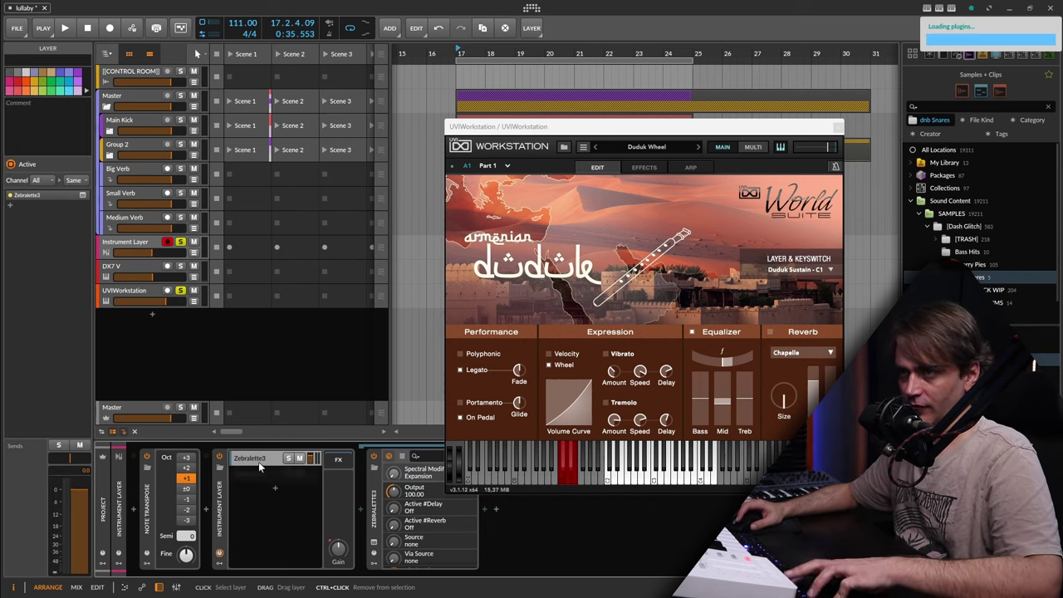
Step: Open the duplicated Zebralette3 and delete the two middle morph curves, keeping only the curves at 0 and 100
left_click(374, 545)
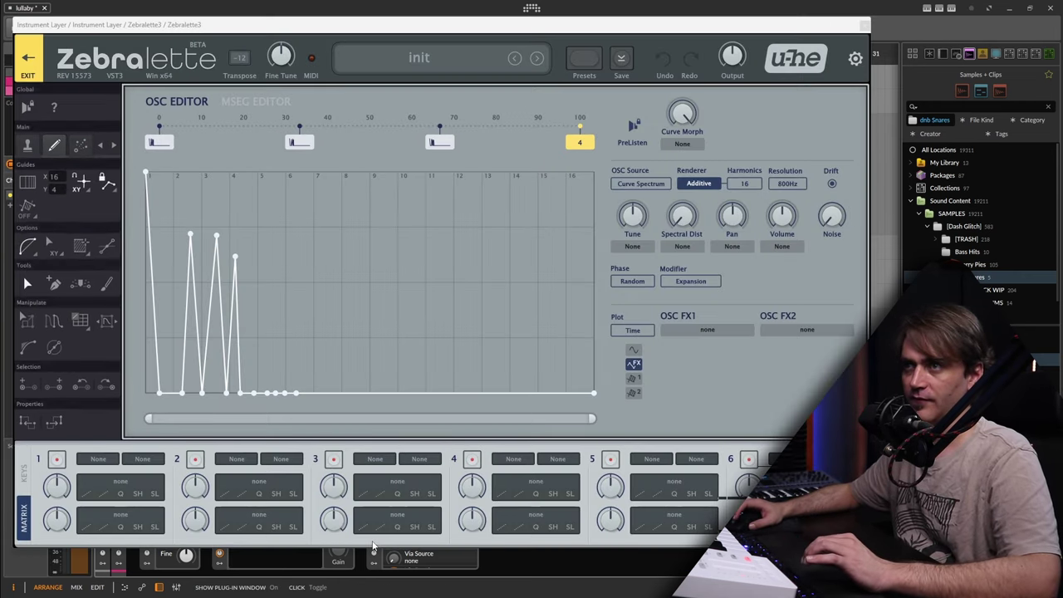
left_click(303, 143)
right_click(278, 143)
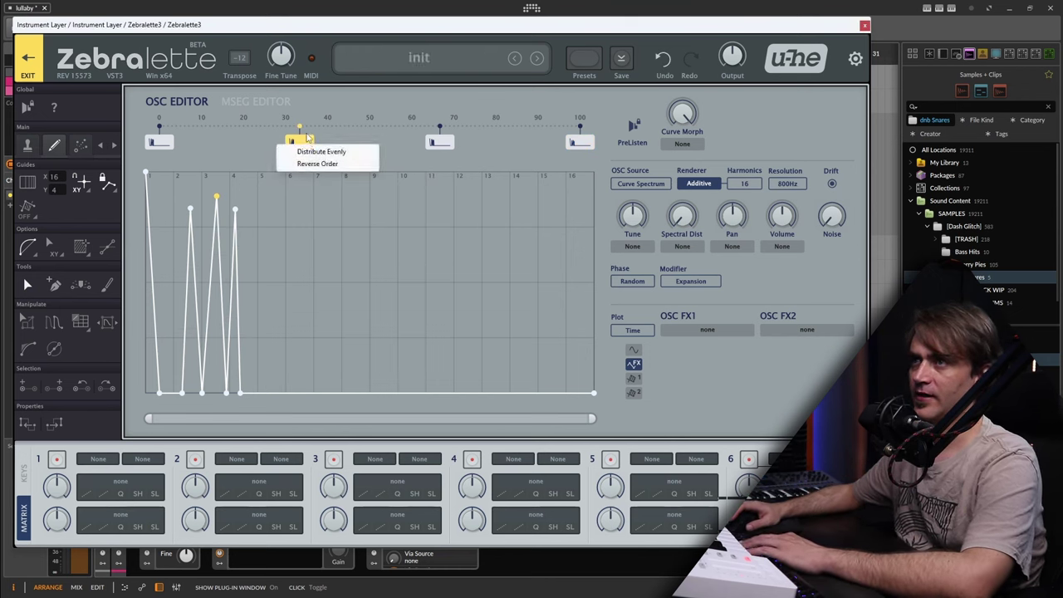
right_click(299, 140)
left_click(338, 146)
left_click(441, 143)
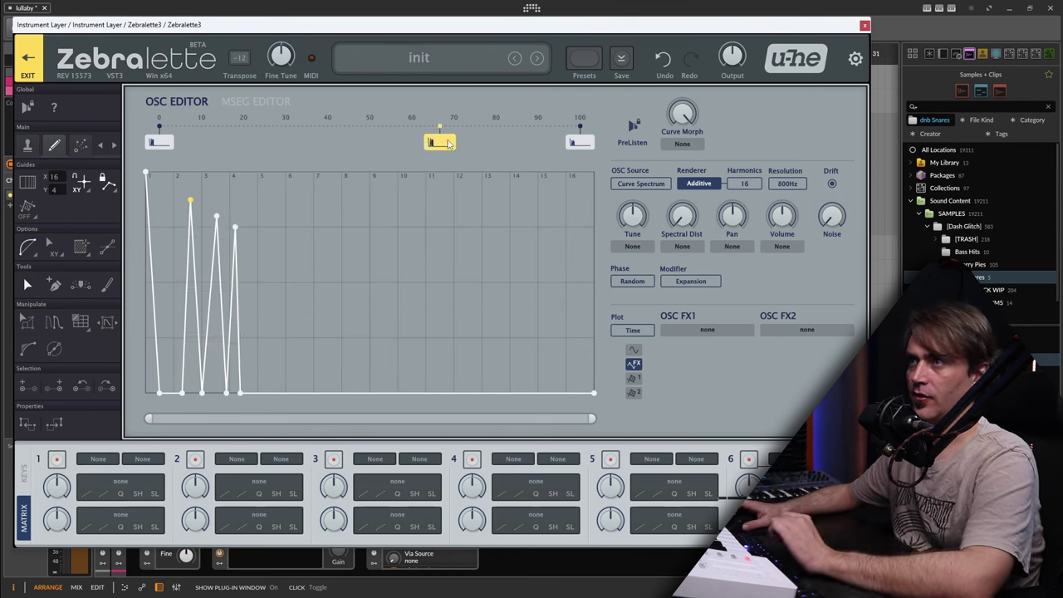
right_click(442, 143)
left_click(487, 155)
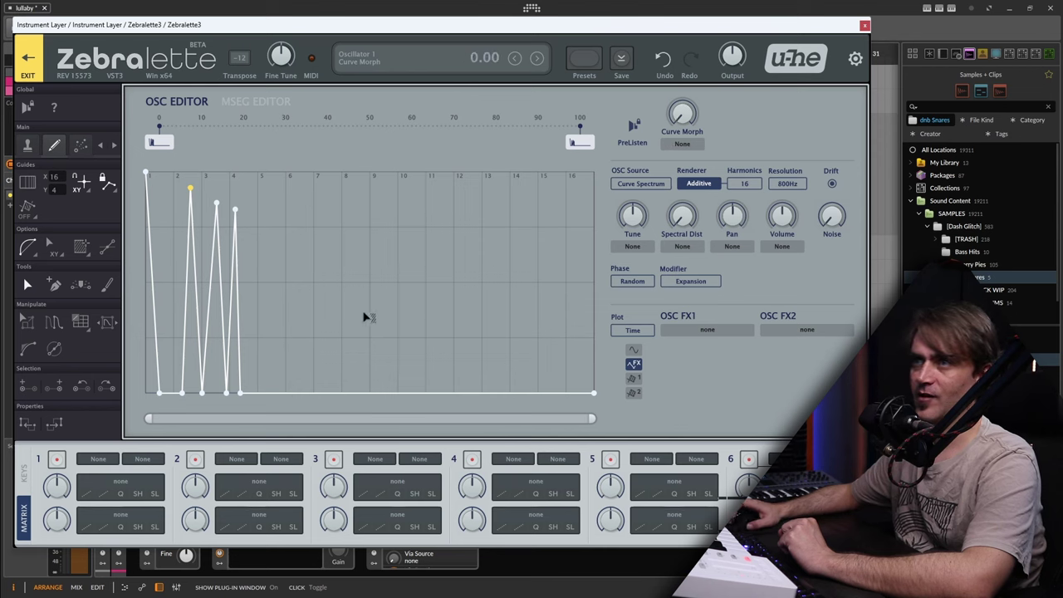
Step: Remove the spikes at harmonics 1 to 4 from the first morph curve and draw a spike at harmonic 5
left_click_drag(147, 175, 143, 415)
left_click_drag(191, 206, 218, 410)
scroll(257, 318, "up", 3)
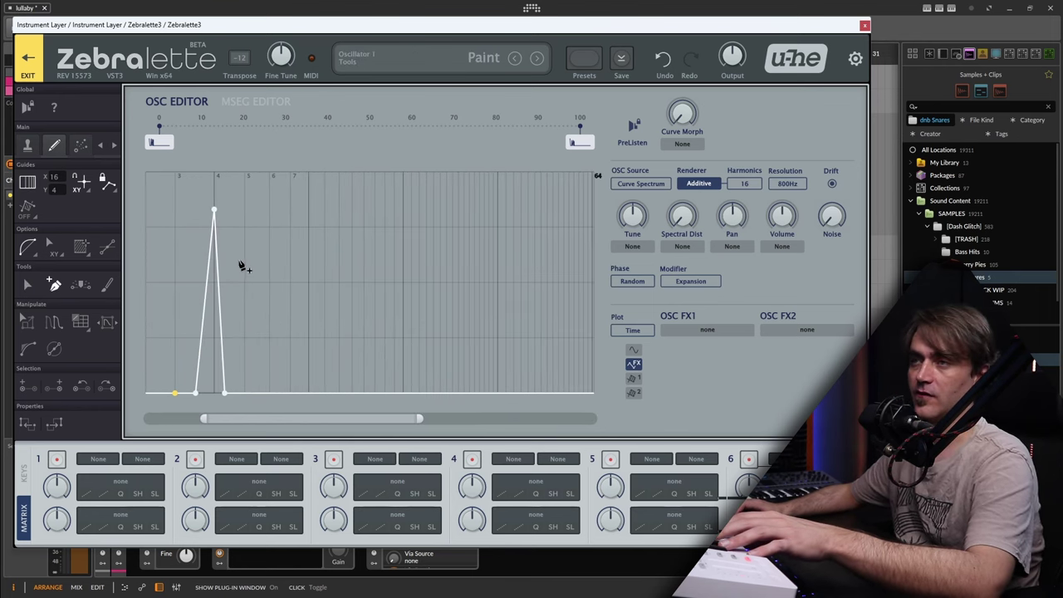
left_click(244, 235)
left_click_drag(266, 383, 238, 406)
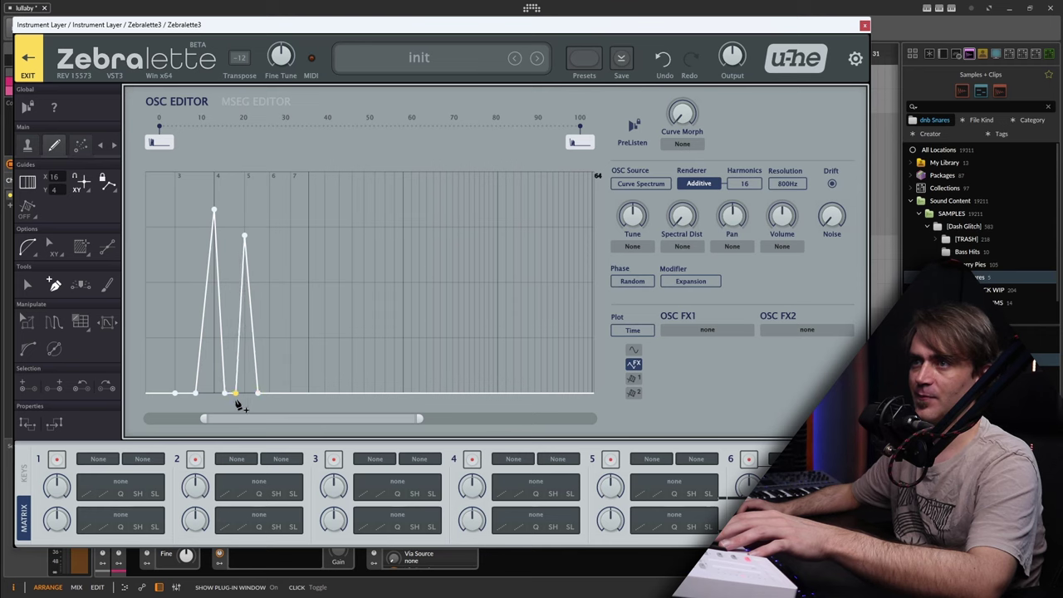
double_click(213, 210)
Step: Draw spikes of decreasing height at harmonics 6, 7 and 8 on the first morph curve
left_click_drag(266, 341, 269, 243)
left_click_drag(280, 378, 293, 259)
left_click(300, 403)
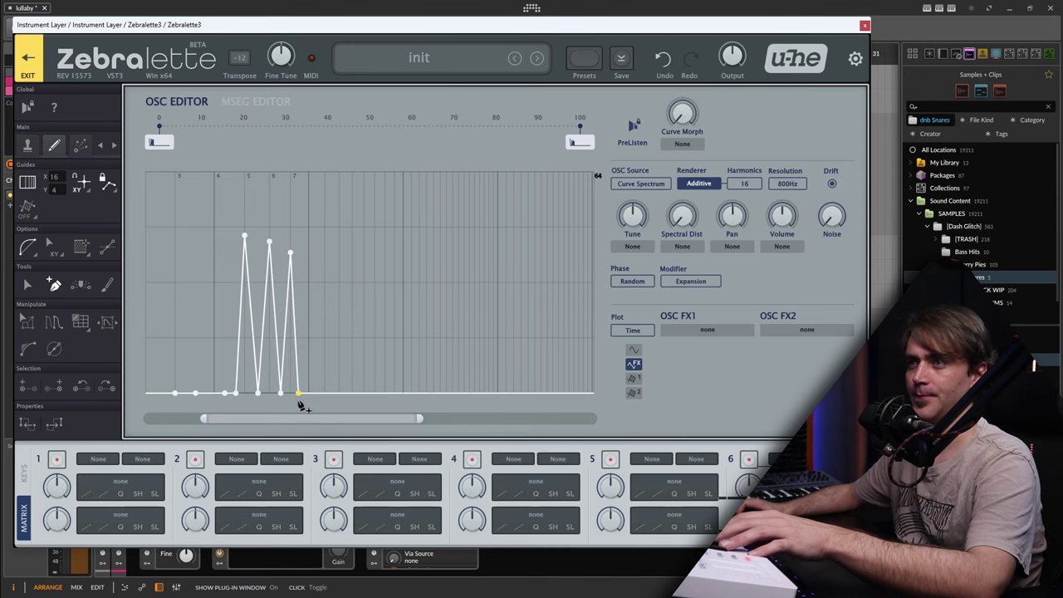
left_click_drag(306, 378, 320, 417)
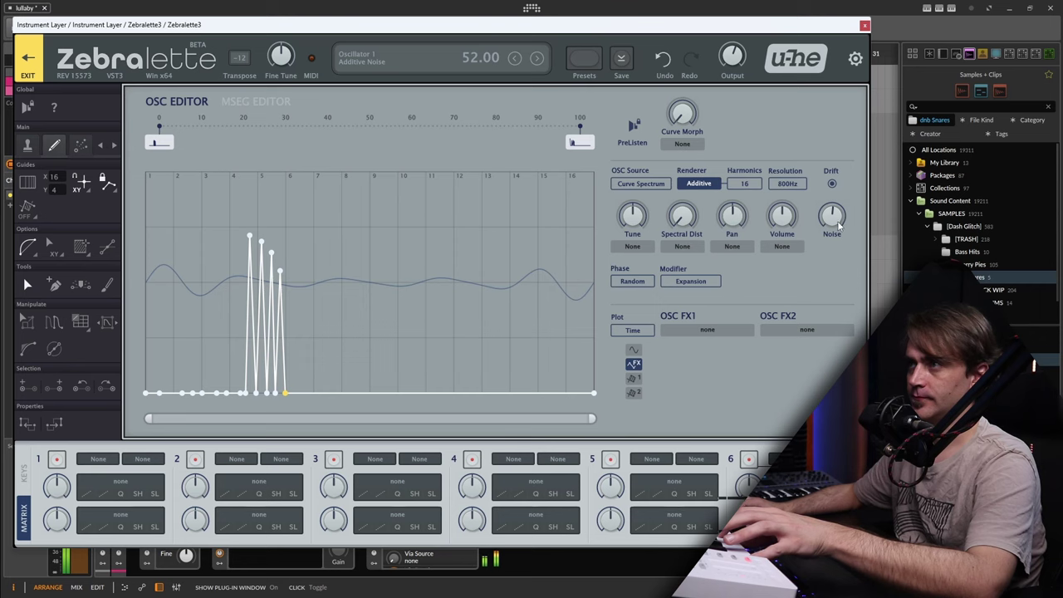
Step: Switch the spectral modifier to Chaos Patterns and set the Spectral Dist modulation source to ModNoise
left_click(691, 281)
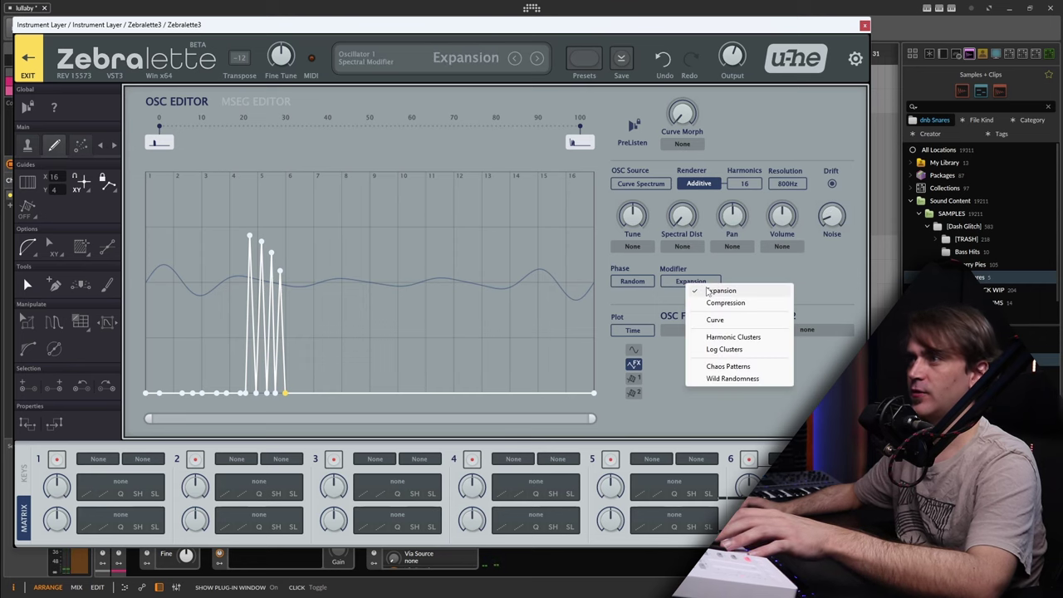
left_click(735, 366)
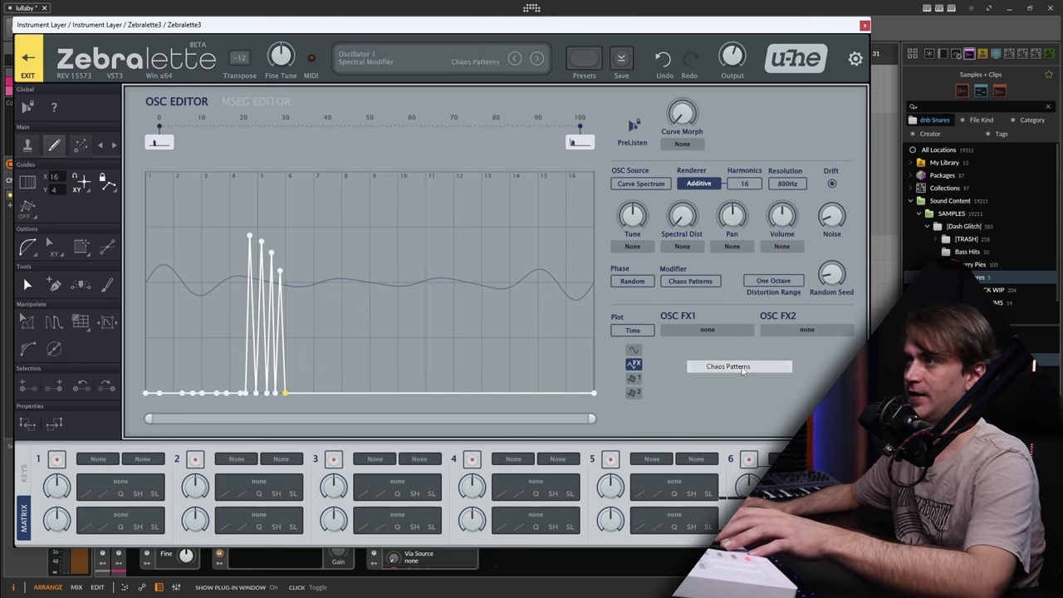
left_click(677, 247)
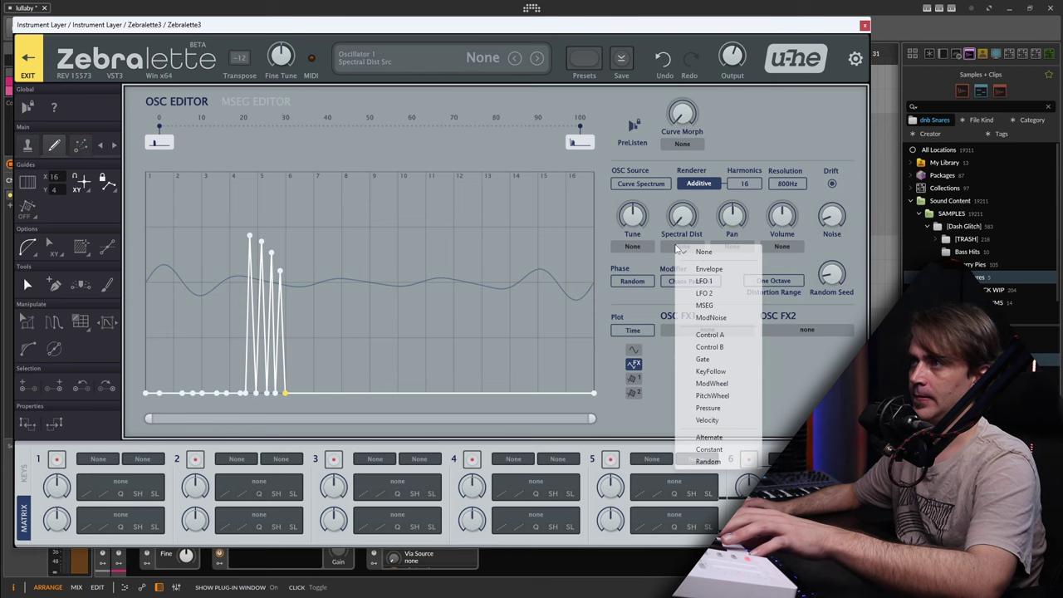
left_click(708, 318)
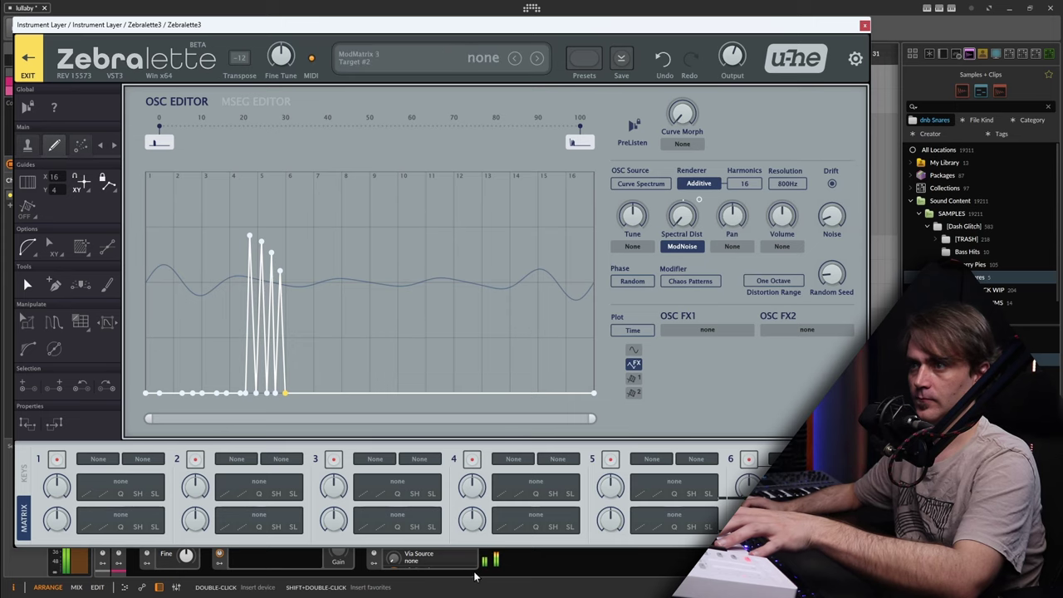
Step: Check the layered sound in the Studio Session Analyzer spectrogram, then return to the second Zebralette3 and lower its output to 61
key("alt+Tab")
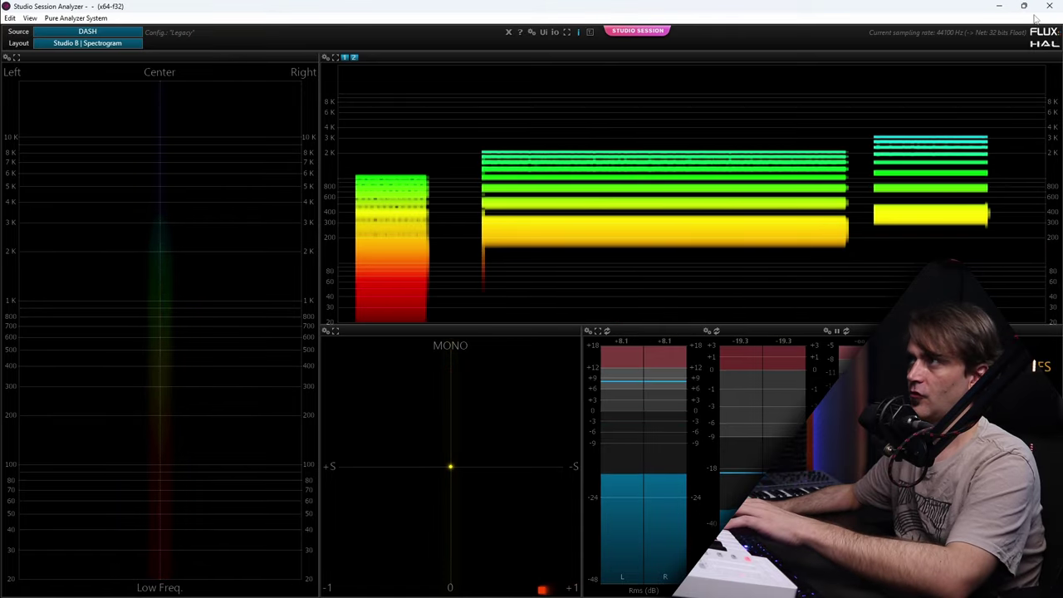
left_click(1049, 6)
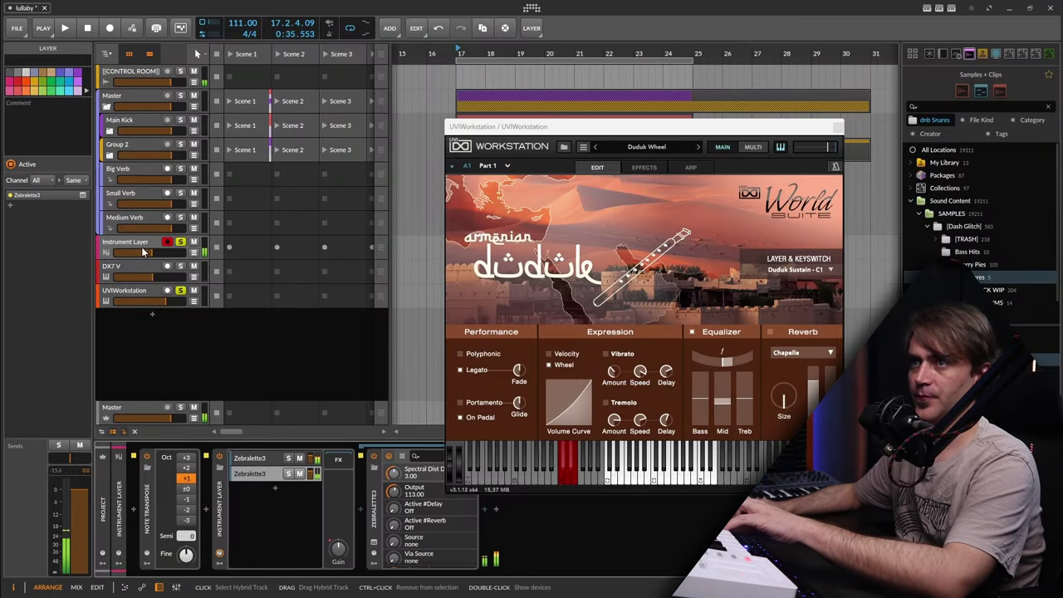
left_click(373, 541)
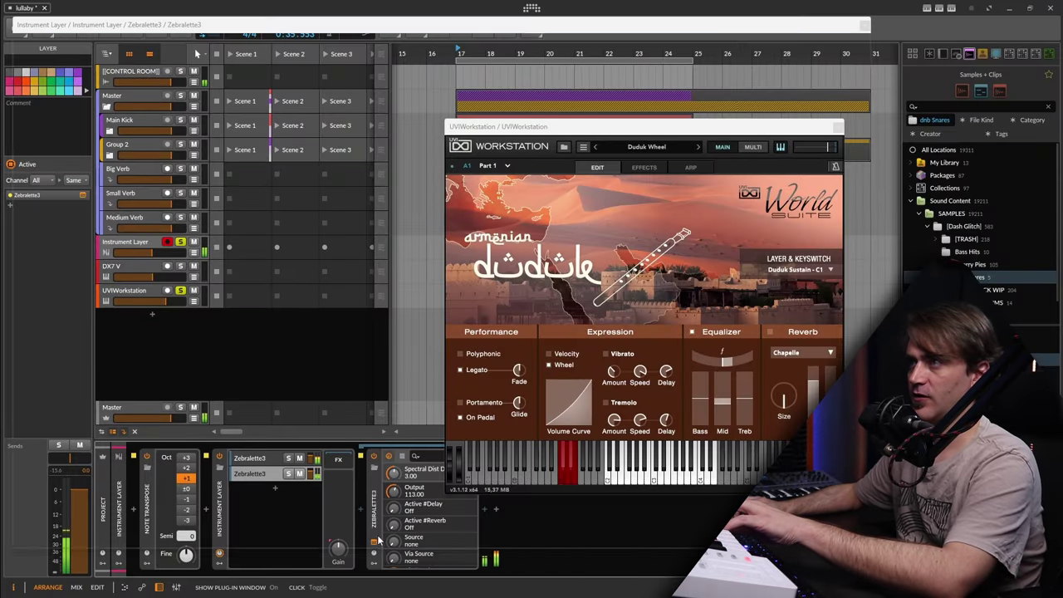
left_click_drag(732, 53, 735, 65)
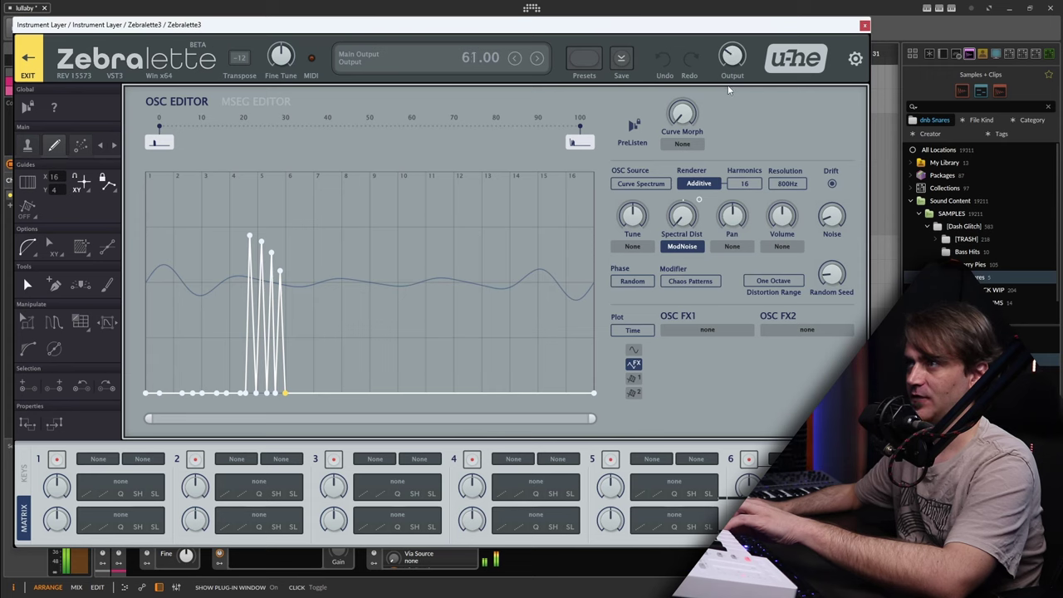
Step: Set the second Zebralette3's noise to 16, distortion range to Full Spectrum, random seed to 28 and output to 36
left_click(698, 200)
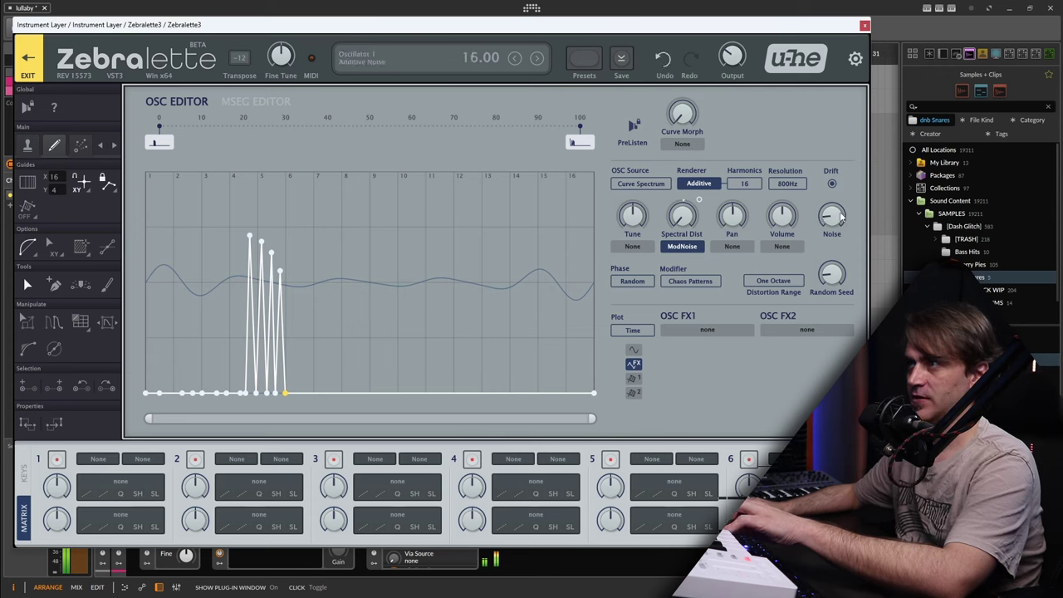
left_click_drag(842, 249, 843, 238)
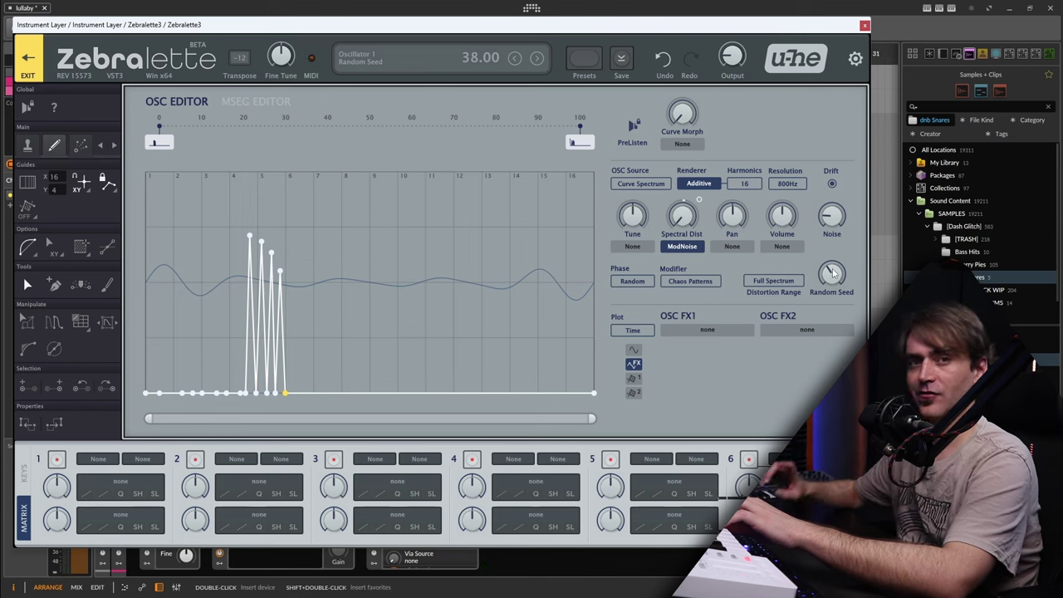
left_click_drag(833, 274, 832, 292)
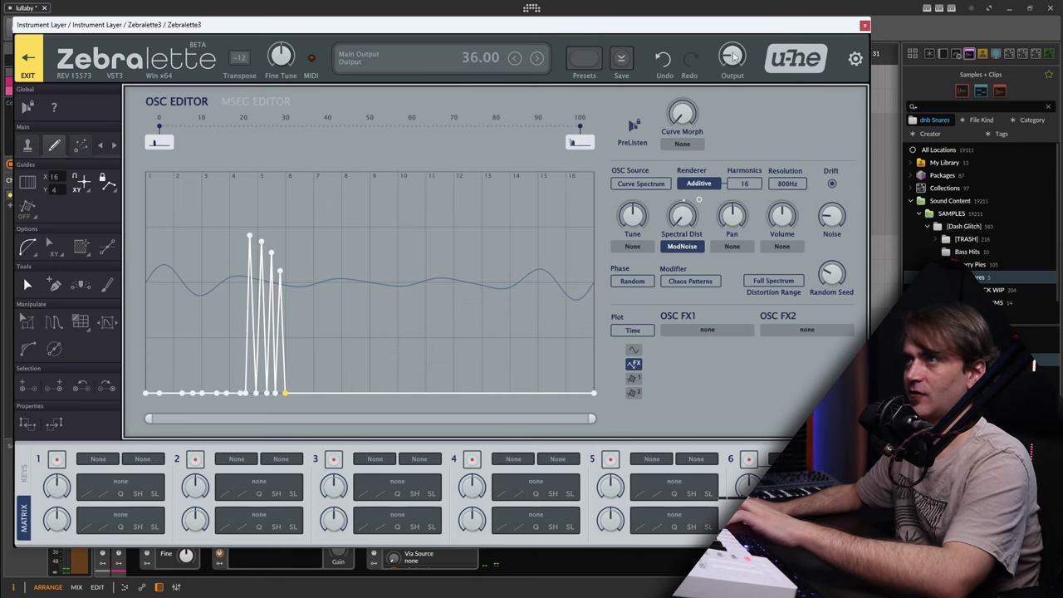
Step: Close the Zebralette3 and UVIWorkstation windows, insert a Tool device after the Instrument Layer and show its modulator slots
left_click(865, 25)
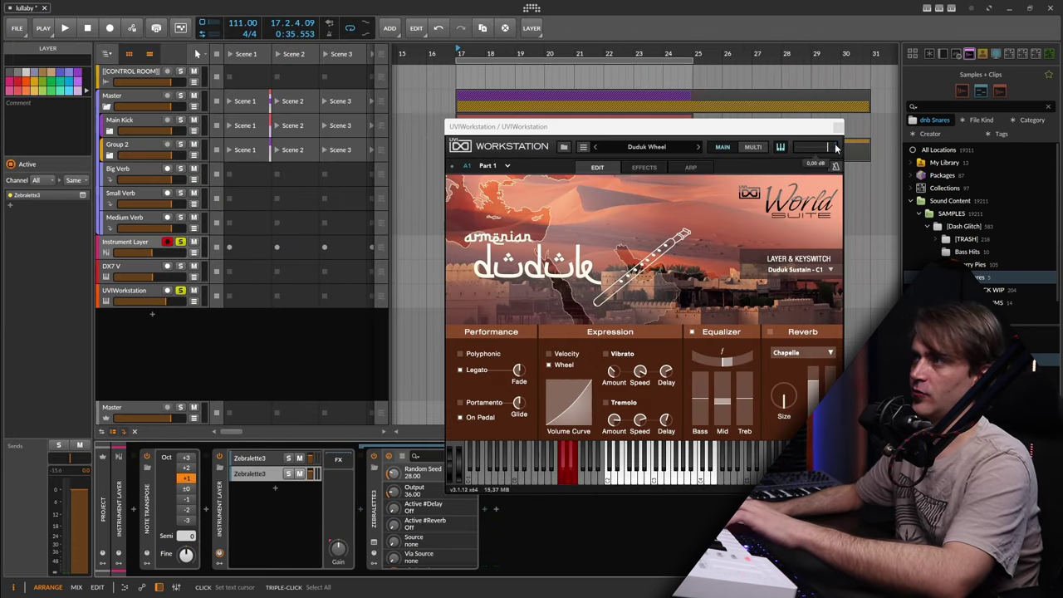
left_click(836, 127)
left_click(338, 460)
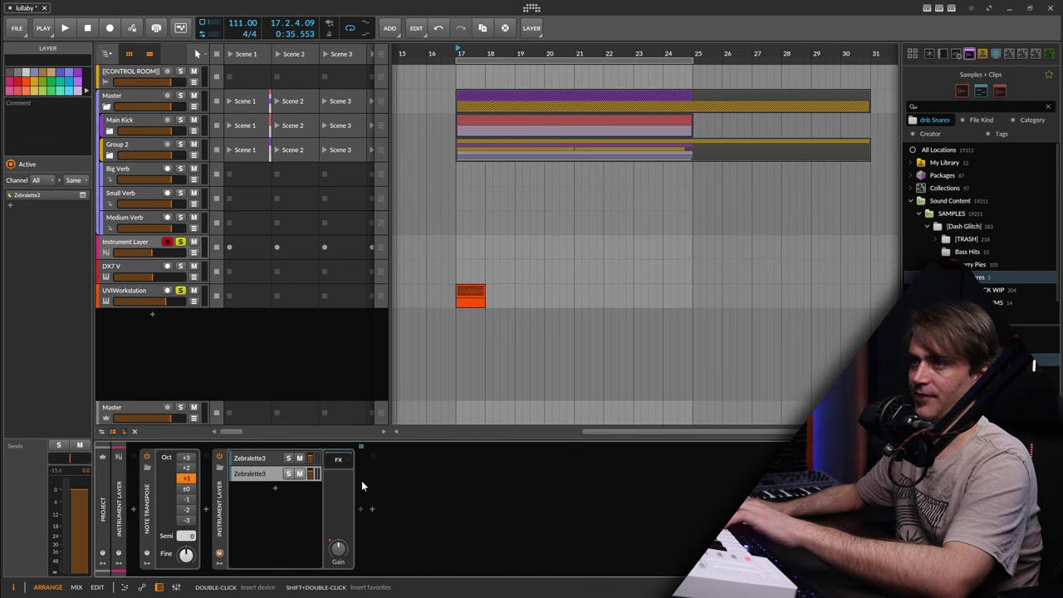
left_click(360, 509)
type("tool")
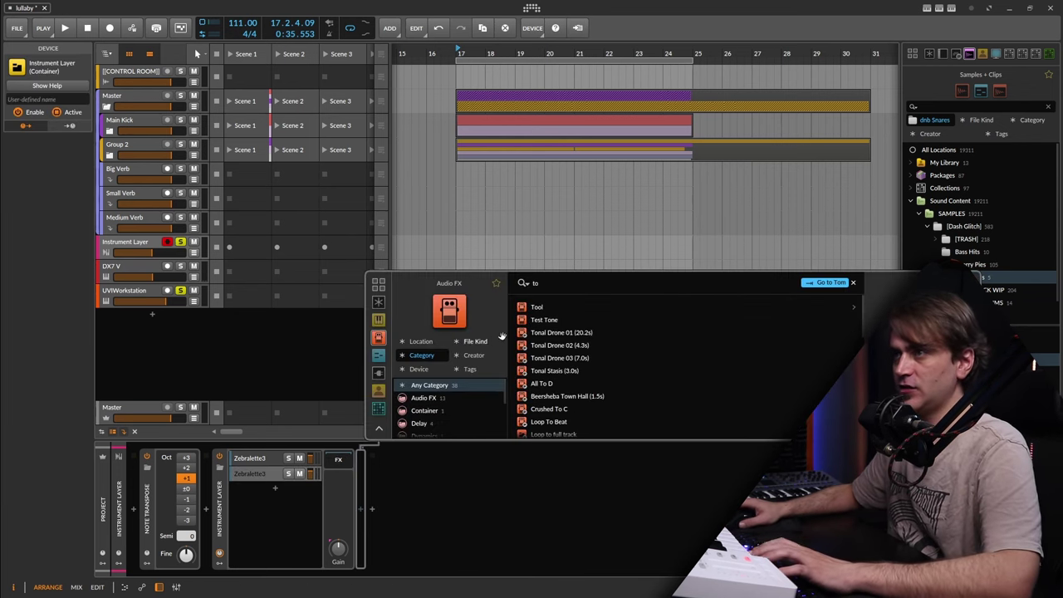
double_click(536, 308)
left_click(373, 565)
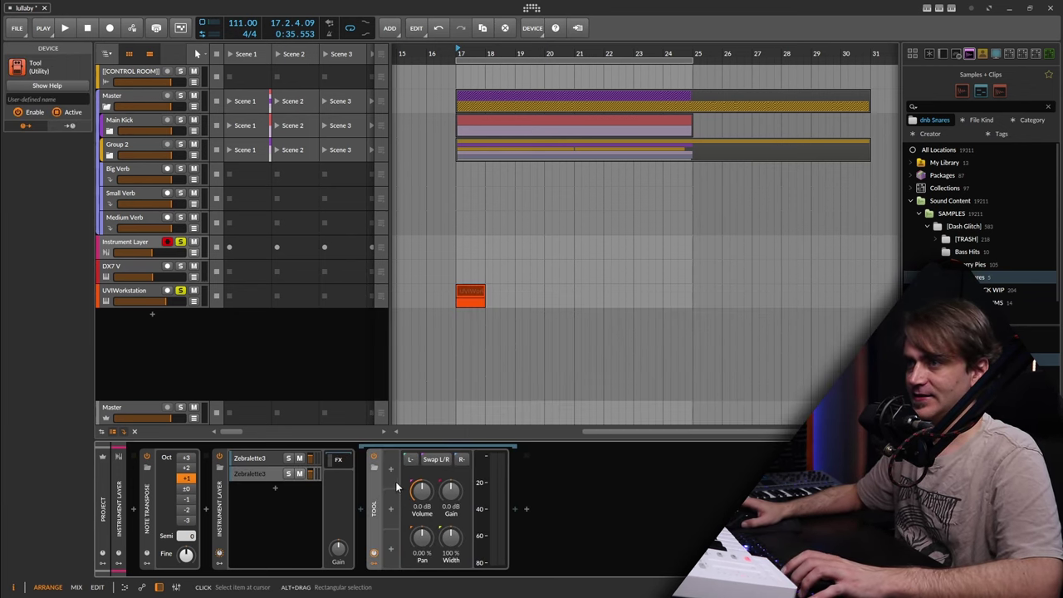
Step: Add an ADSR modulator to the Tool device and map it to the device's Volume lowered to -Inf dB
left_click(392, 470)
type("ads")
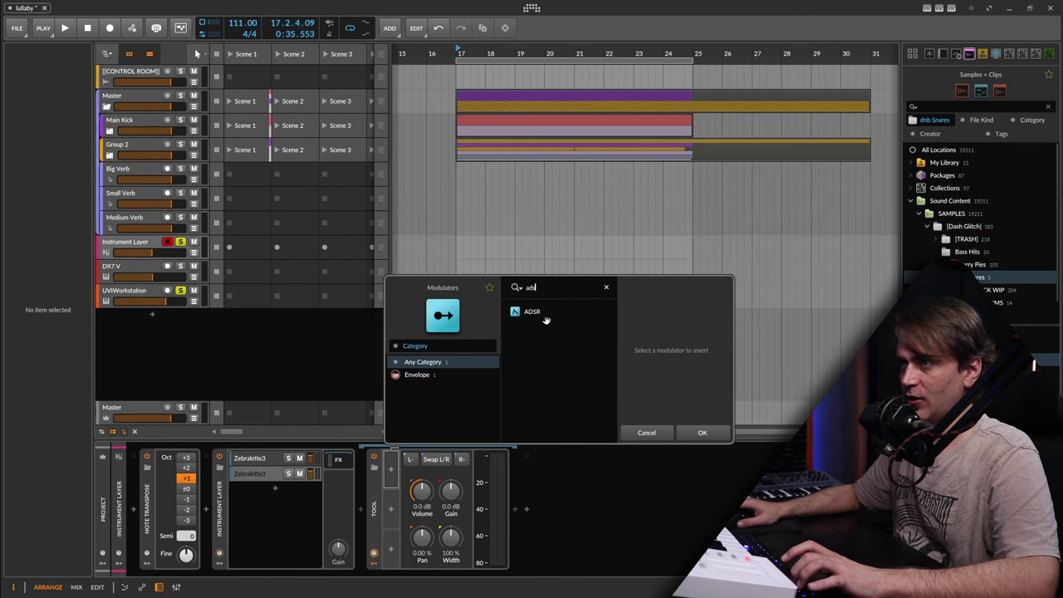
double_click(544, 314)
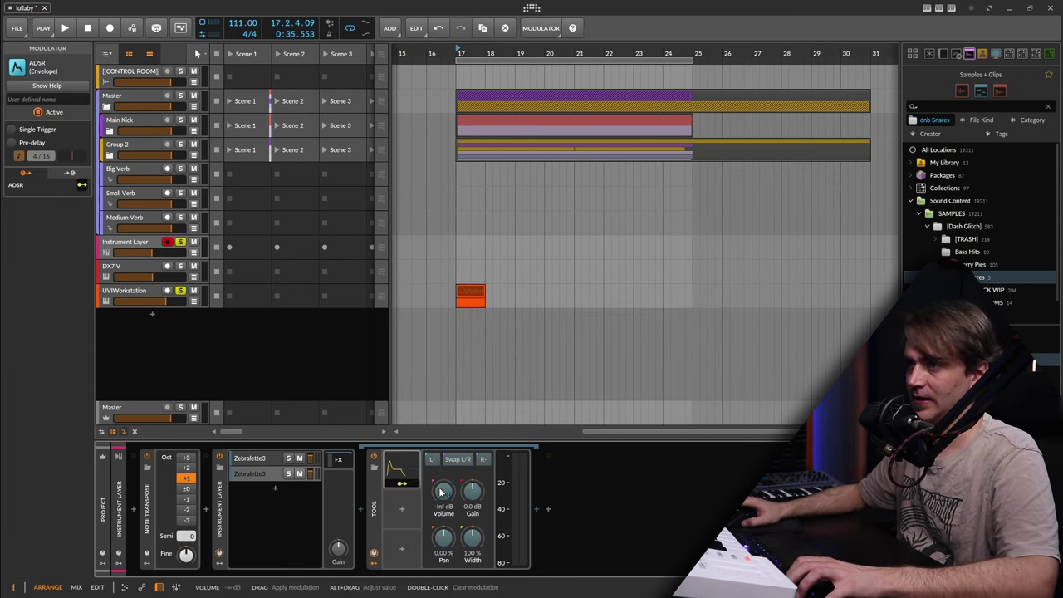
left_click_drag(444, 491, 447, 490)
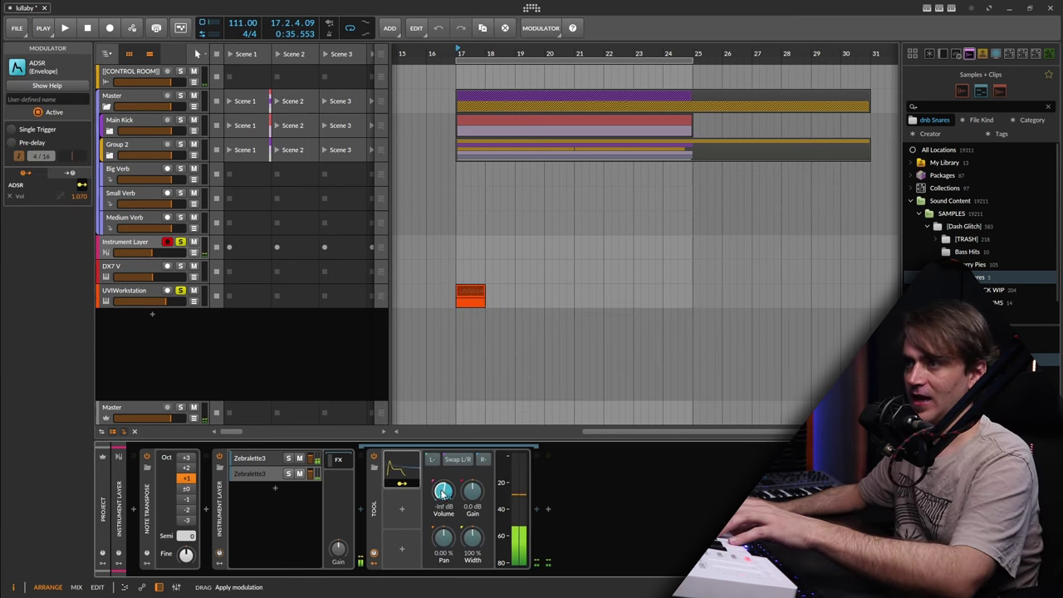
Step: Adjust the ADSR's attack and set its Volume modulation amount to 0.990
left_click(401, 474)
mouse_move(436, 548)
left_mouse_down()
mouse_move(436, 535)
mouse_move(436, 555)
left_mouse_up()
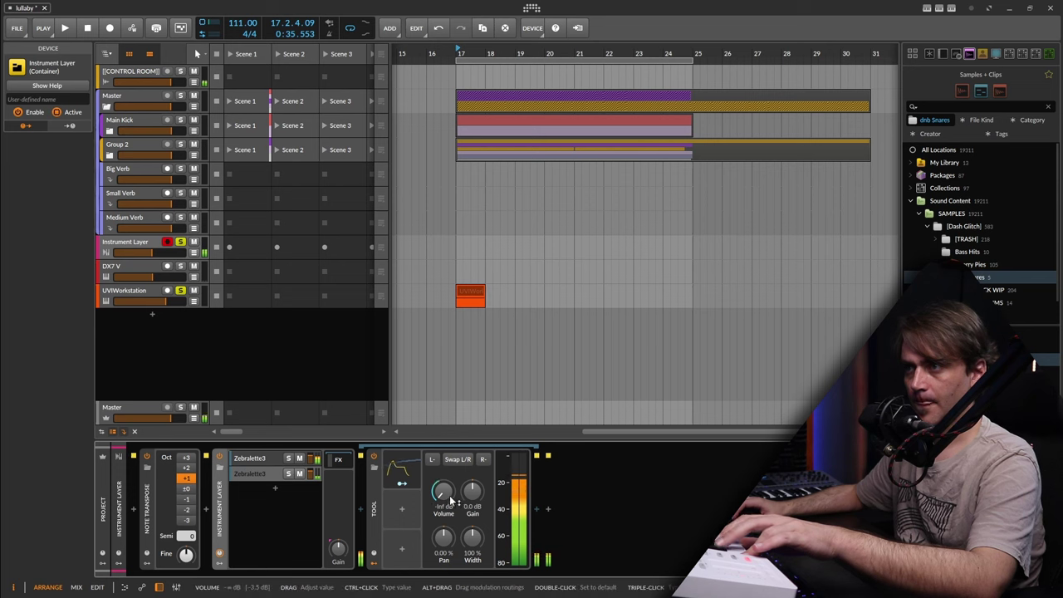
left_click(402, 475)
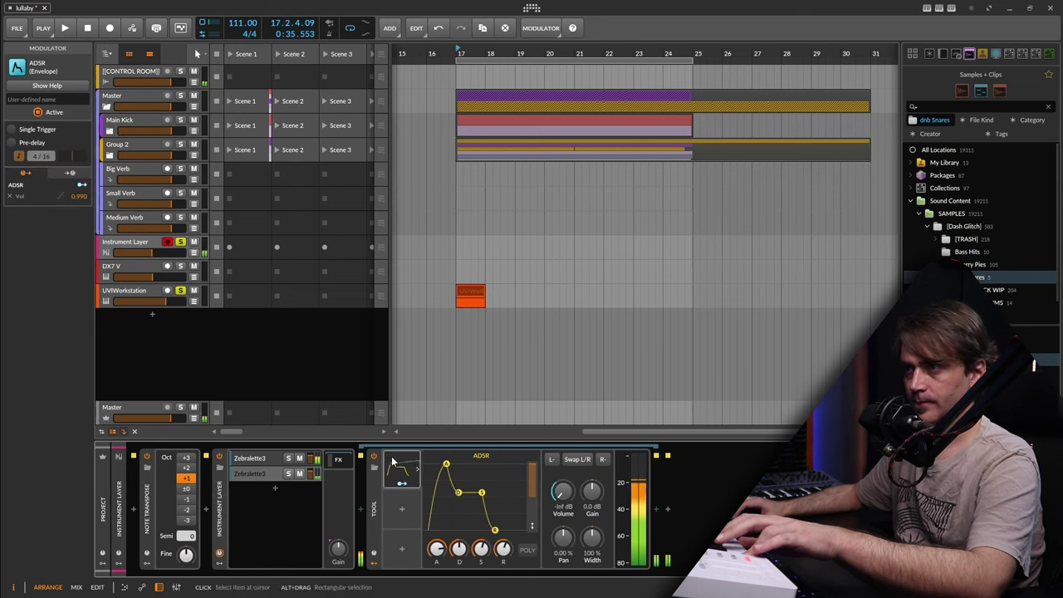
left_click(399, 469)
left_click(399, 469)
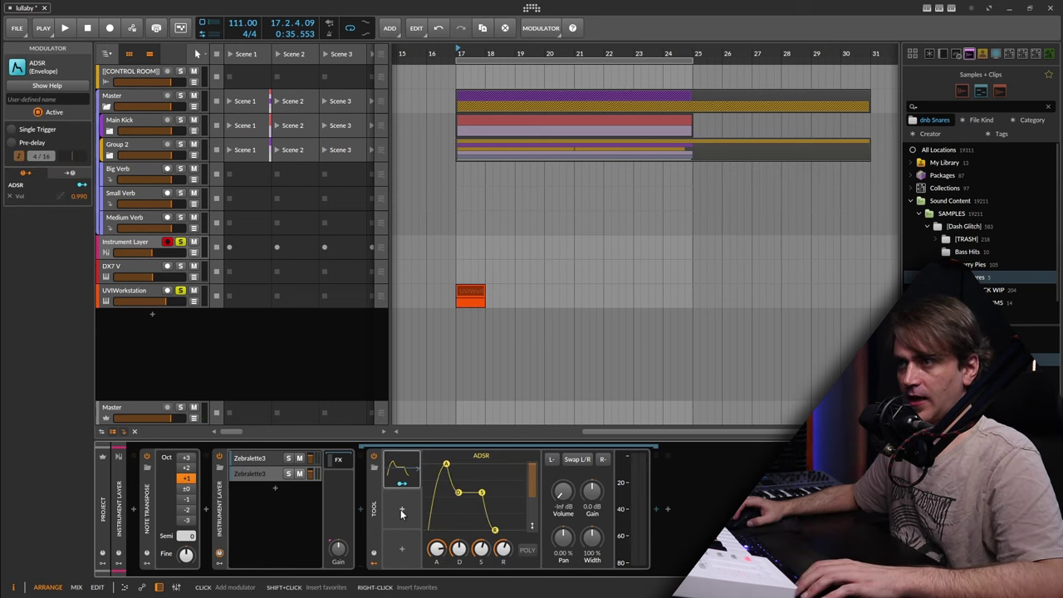
Step: Replace the Tool's ADSR with a Segments modulator mapped to Volume with an amount of 1.160
left_click(401, 513)
type("seg")
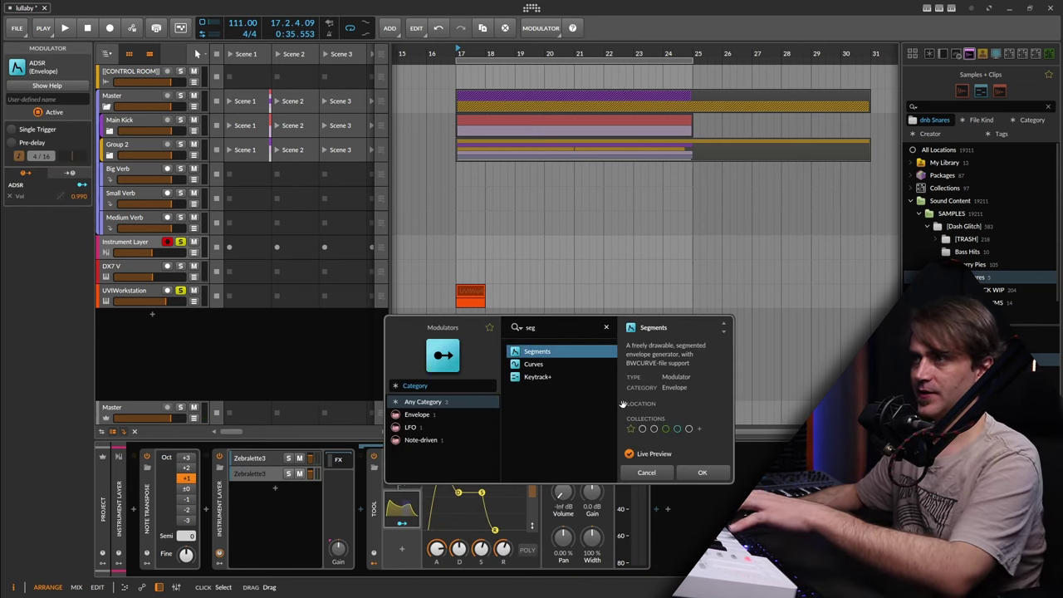
left_click(702, 472)
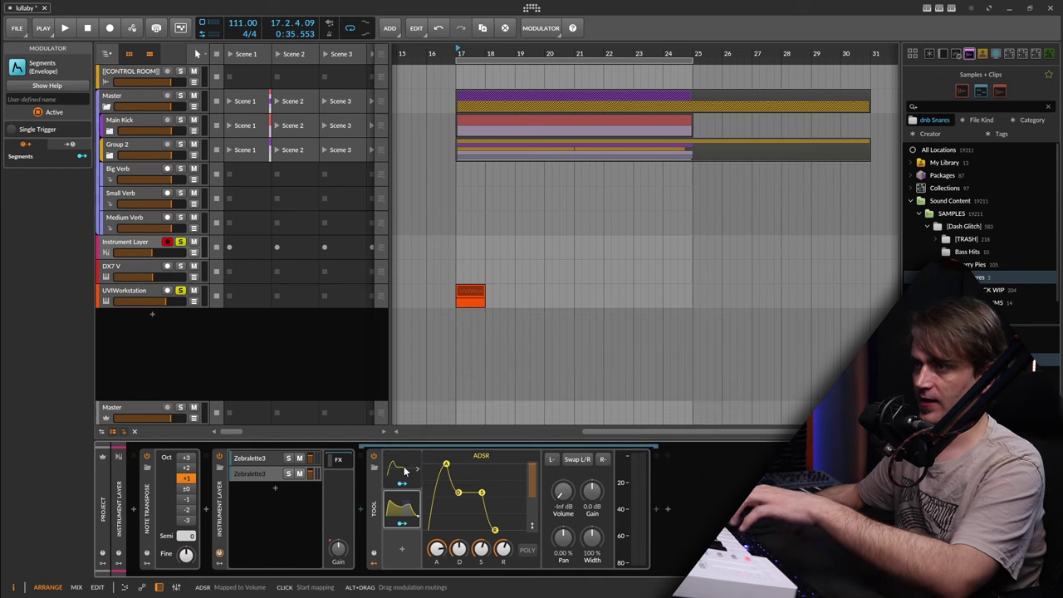
left_click(390, 515)
left_click(402, 522)
left_click_drag(444, 493, 443, 496)
left_click(403, 522)
left_click(403, 508)
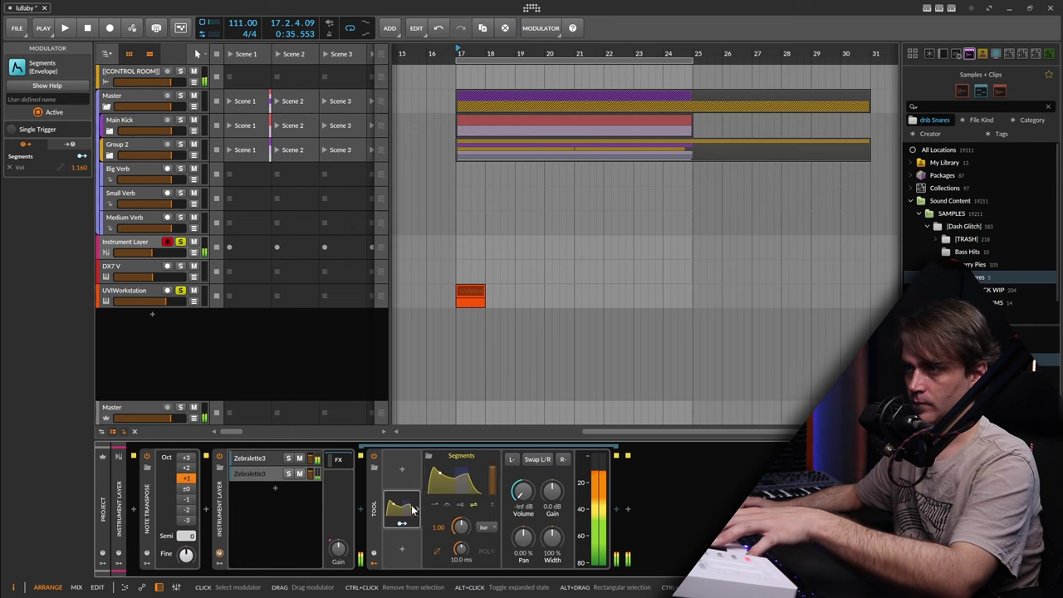
Step: Reshape the Segments envelope with a later peak, an inward-curved attack and a flat sustain section at 50%
left_click(455, 480)
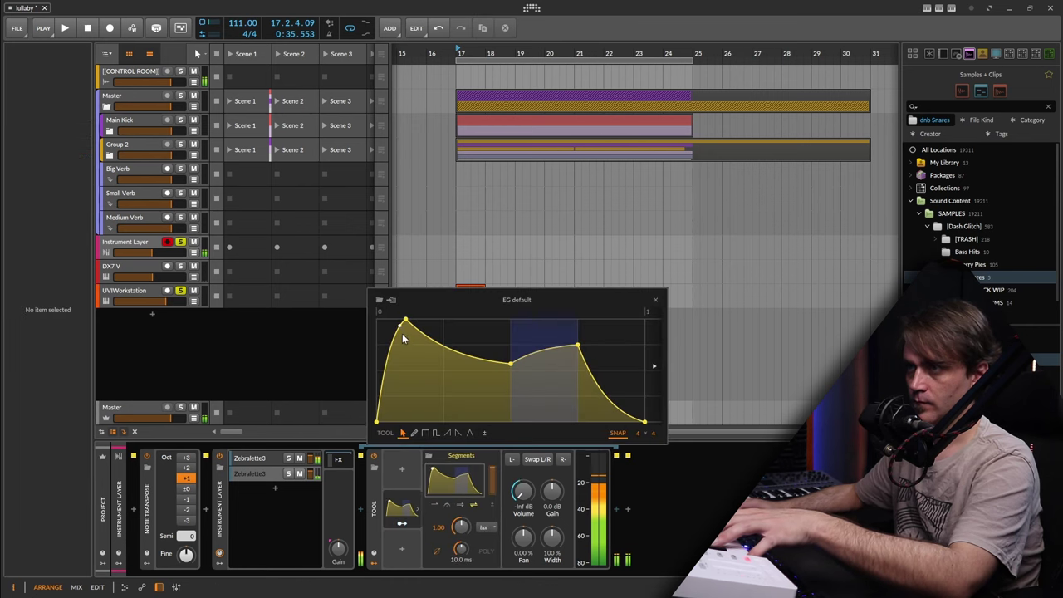
left_click_drag(405, 319, 454, 319)
left_click_drag(578, 345, 578, 385)
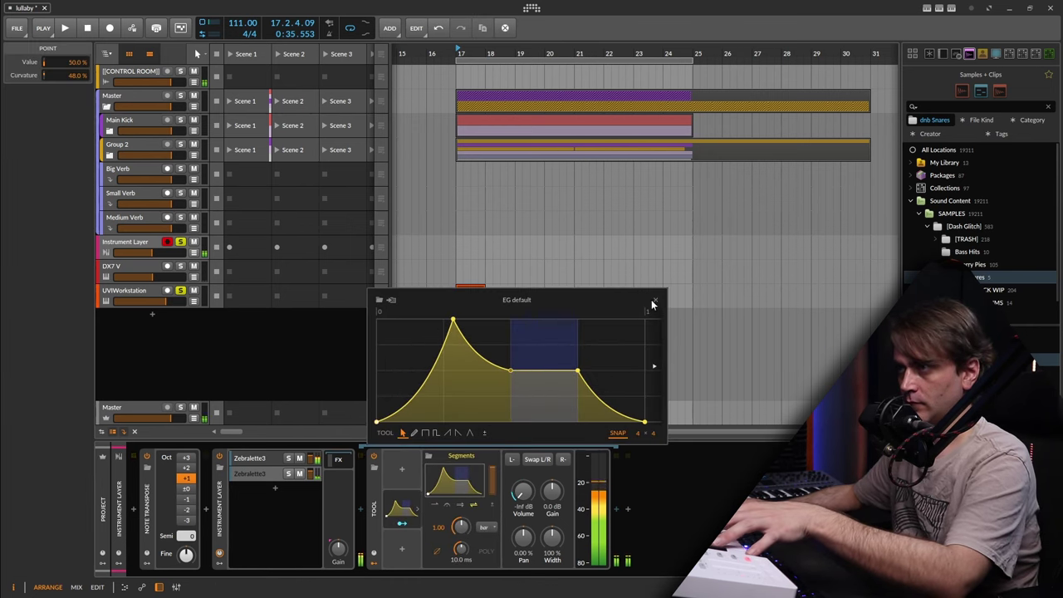
left_click(653, 303)
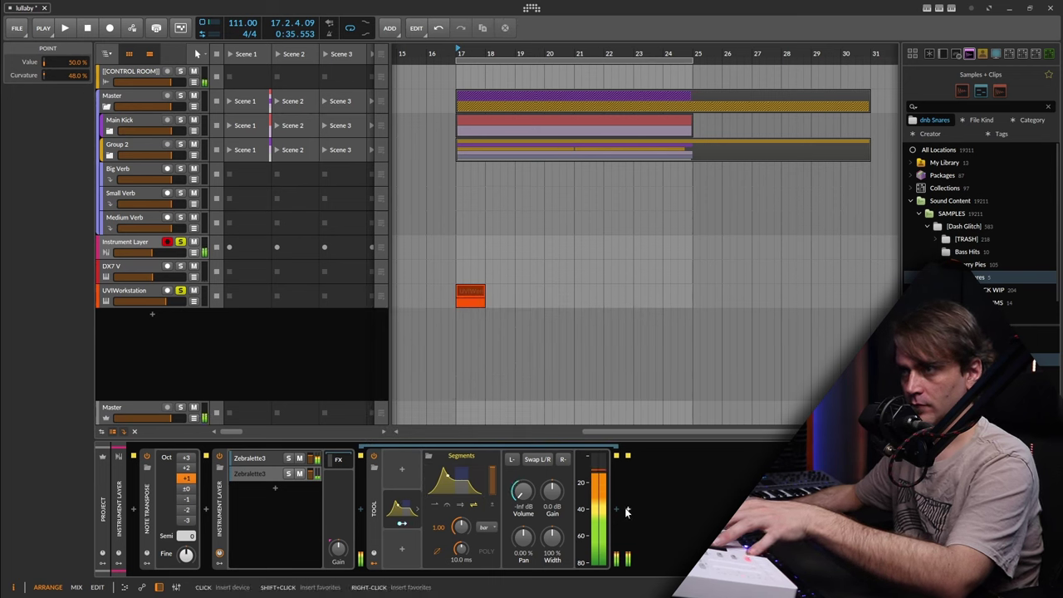
Step: Insert a Filter+ device ahead of the Tool, with its low-pass filter switched off and its Heat drive raised to +15.2 dB
left_click(361, 511)
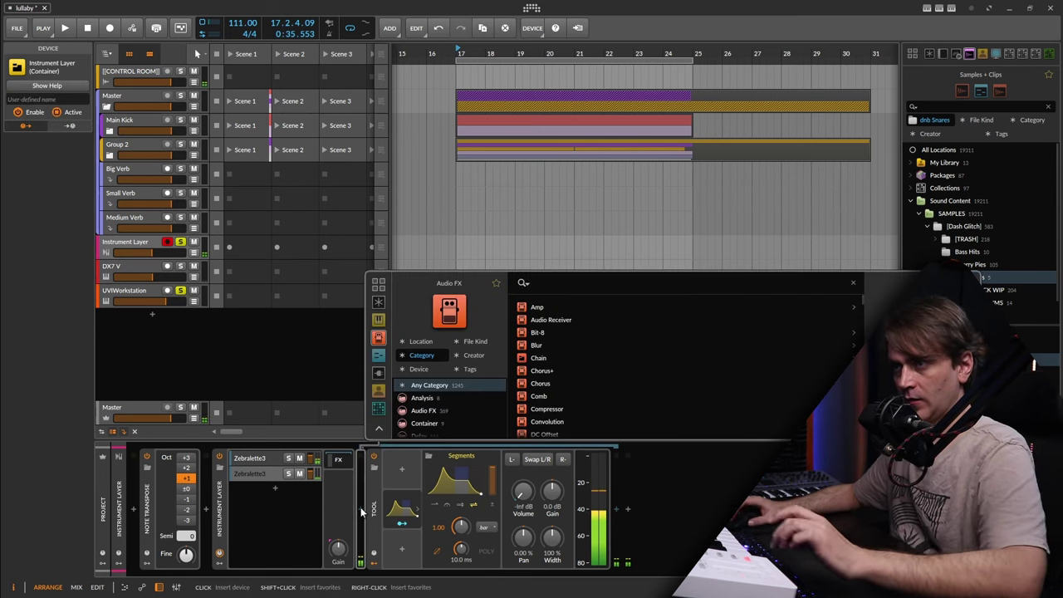
type("fil")
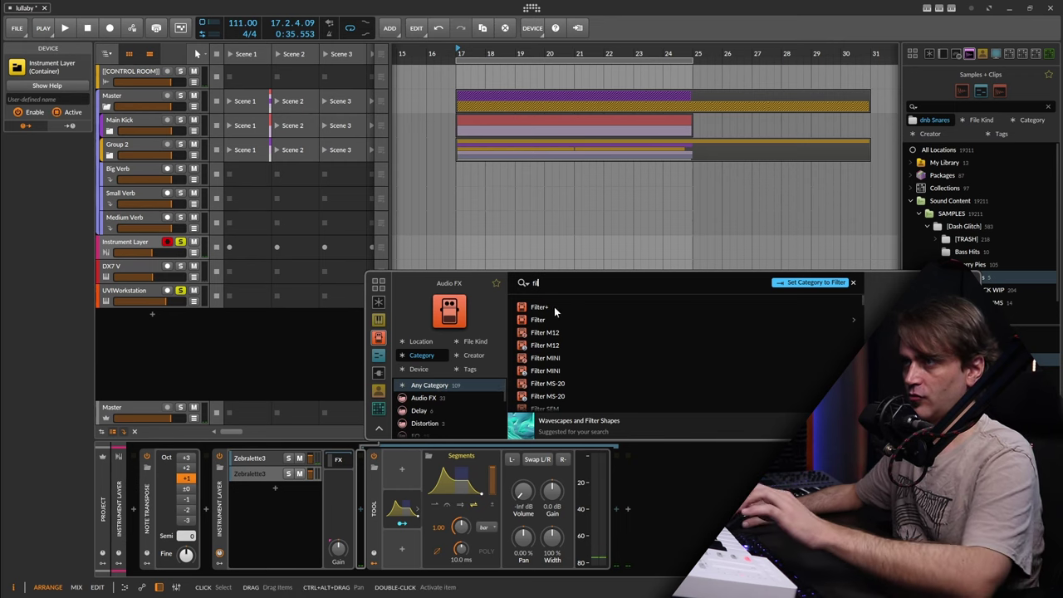
key("Return")
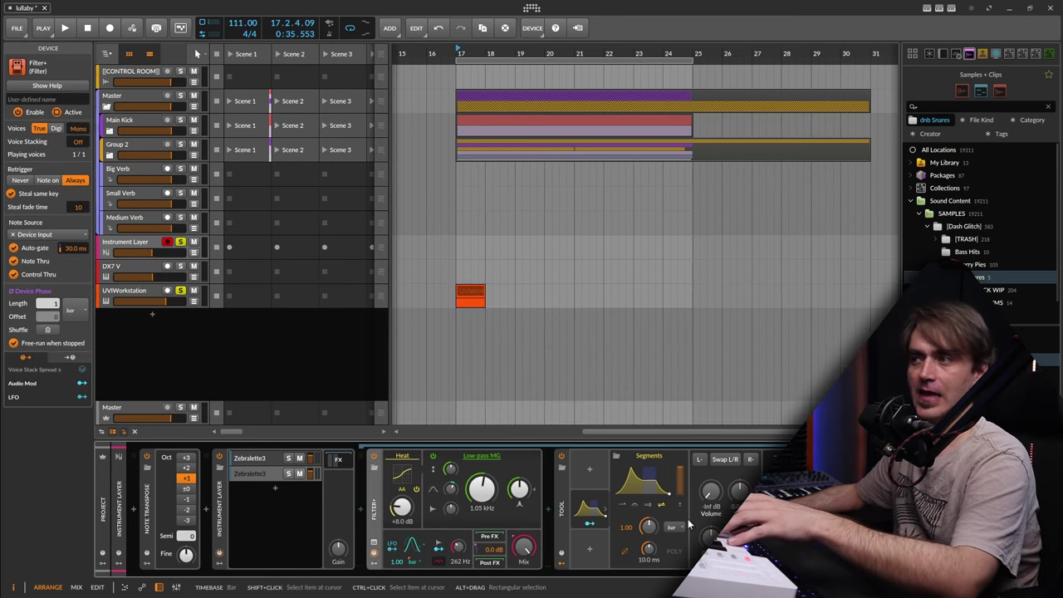
left_click(433, 457)
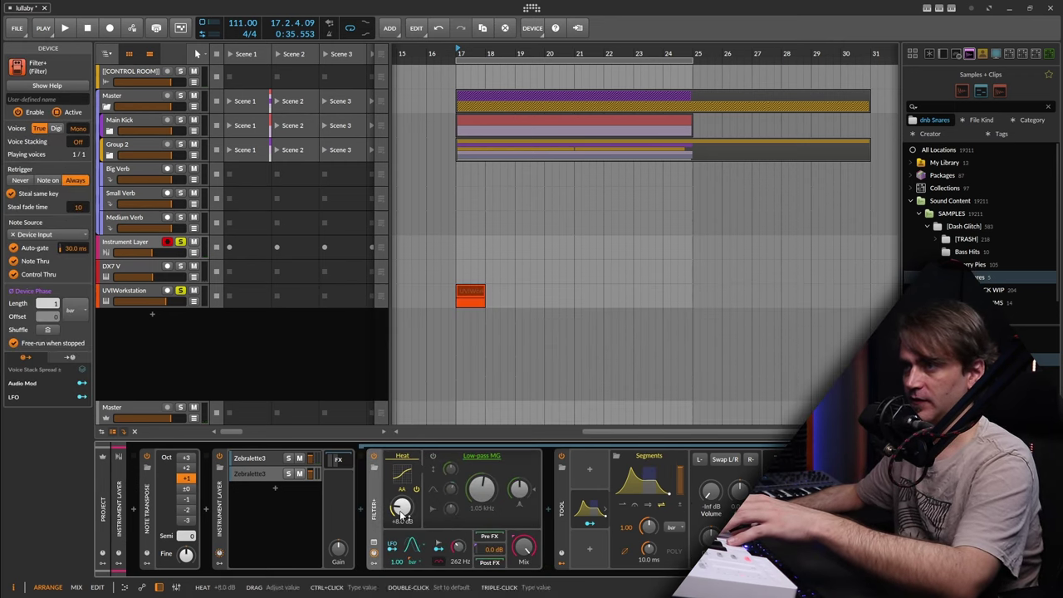
left_click_drag(534, 563, 515, 547)
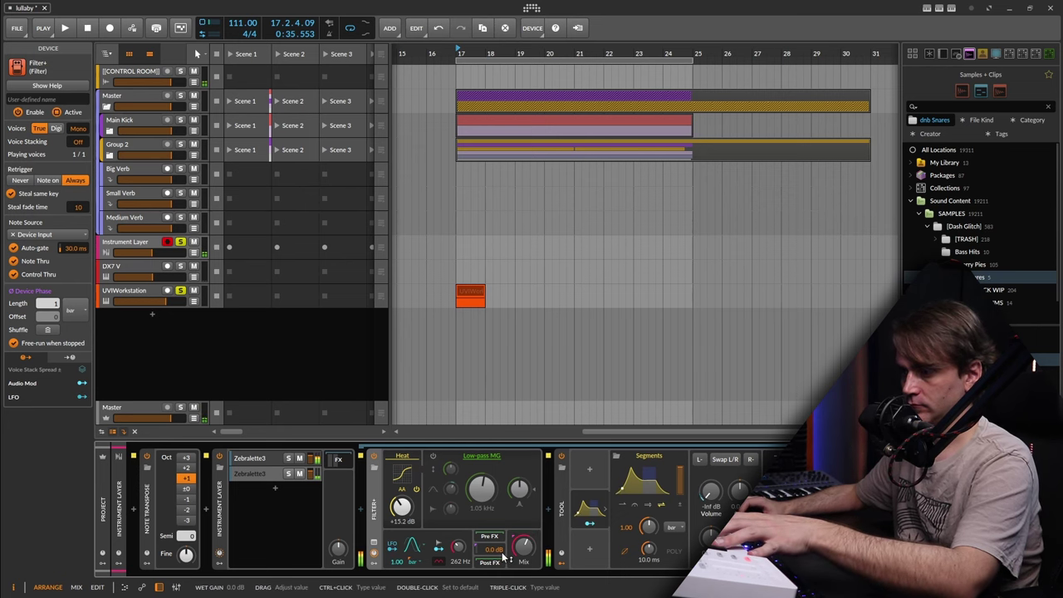
Step: Add a third instrument layer with a Test Tone generating white noise at a gain of -52.8 dB
left_click(275, 488)
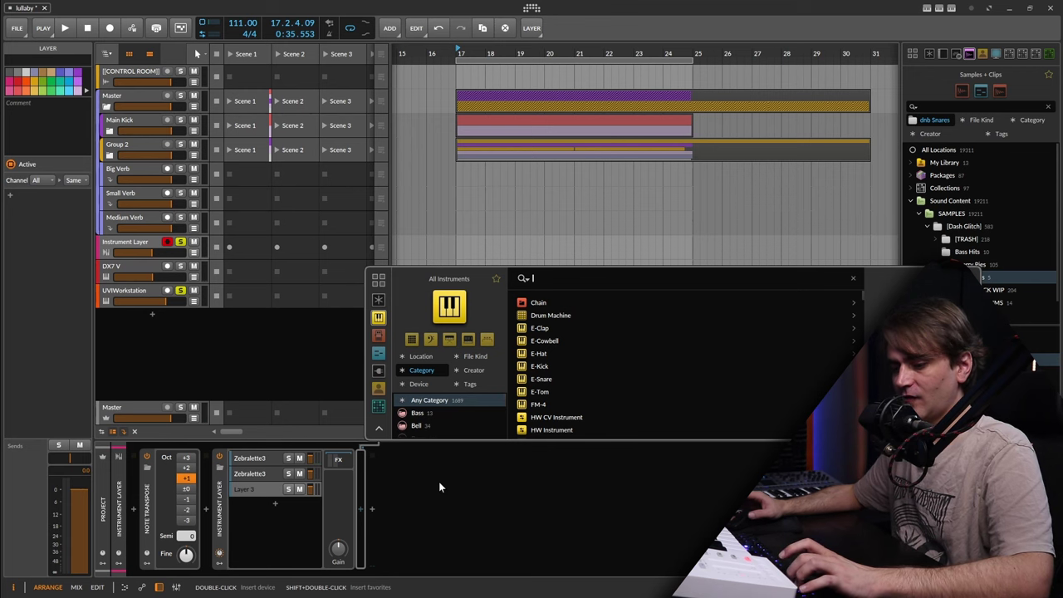
type("test")
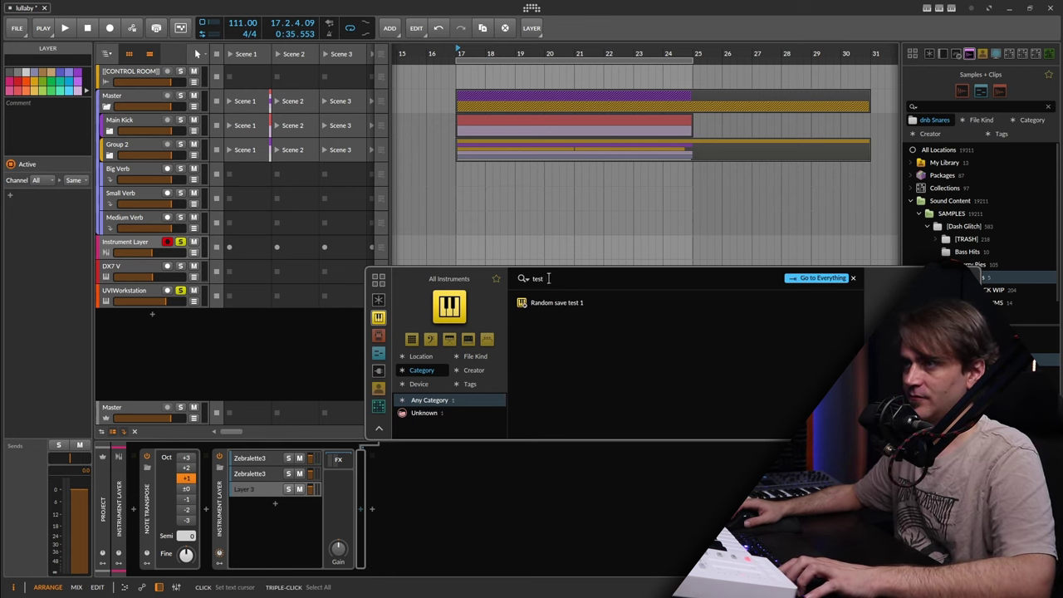
key("Return")
left_click(401, 458)
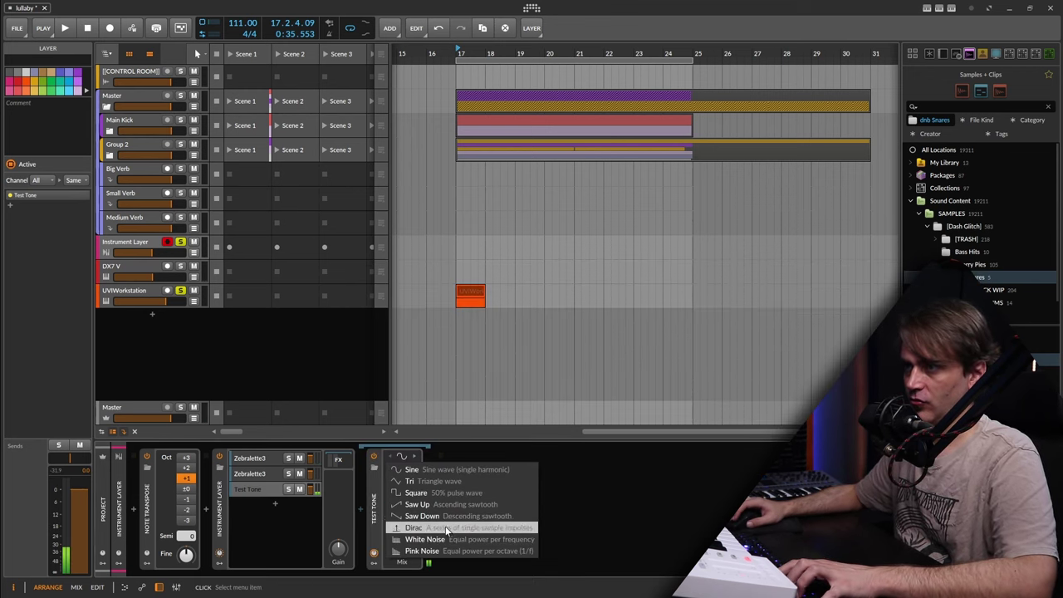
left_click(424, 539)
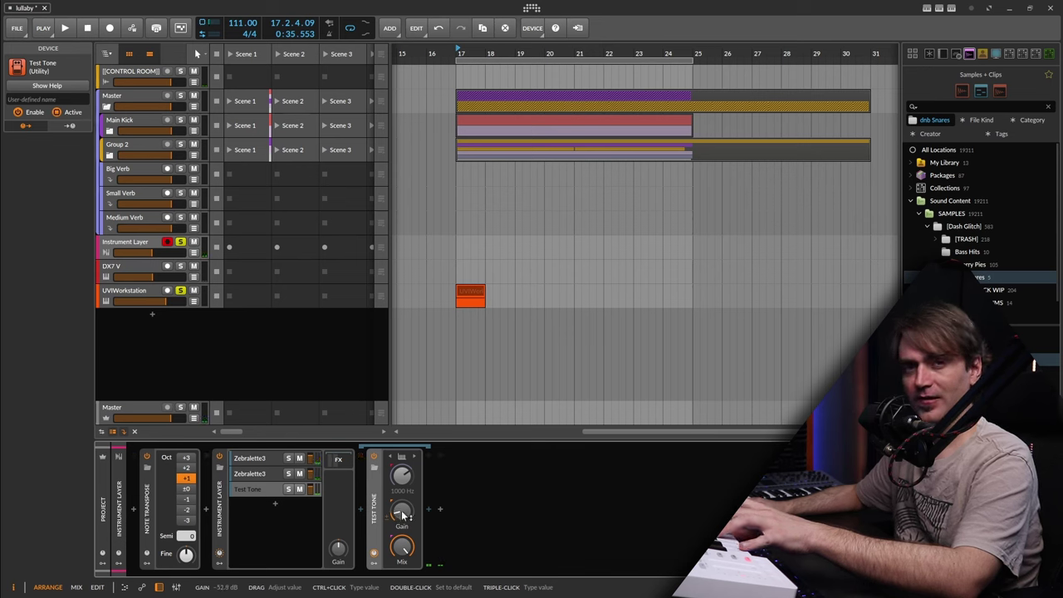
Step: Raise the Instrument Layer track's volume to -2.0 dB and reshape the Segments decay with a point at 96.5% just after the peak
left_click_drag(147, 252, 161, 252)
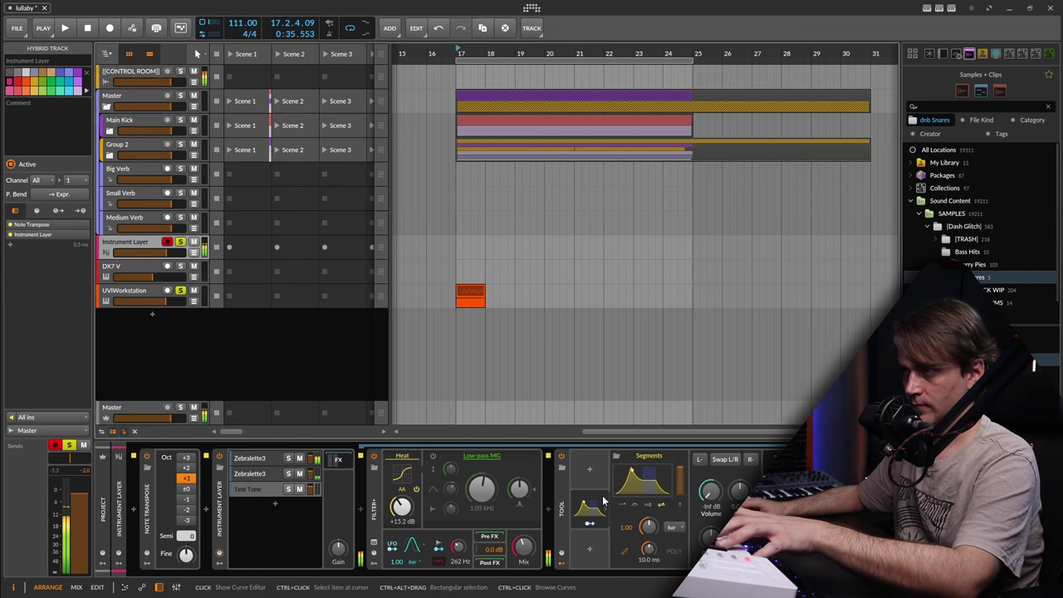
left_click(642, 482)
left_click_drag(611, 390, 611, 351)
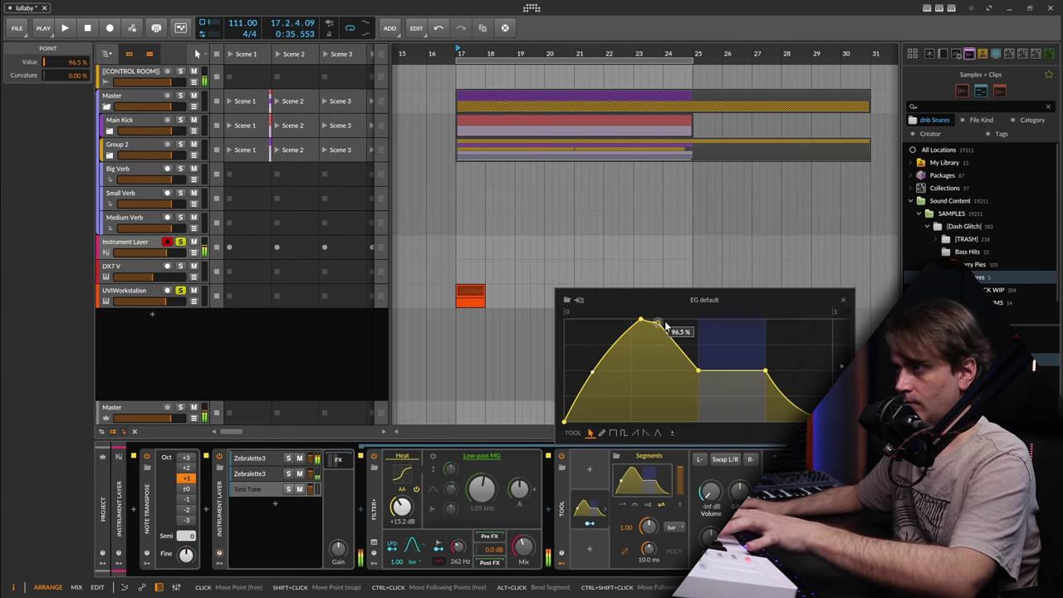
left_click(843, 300)
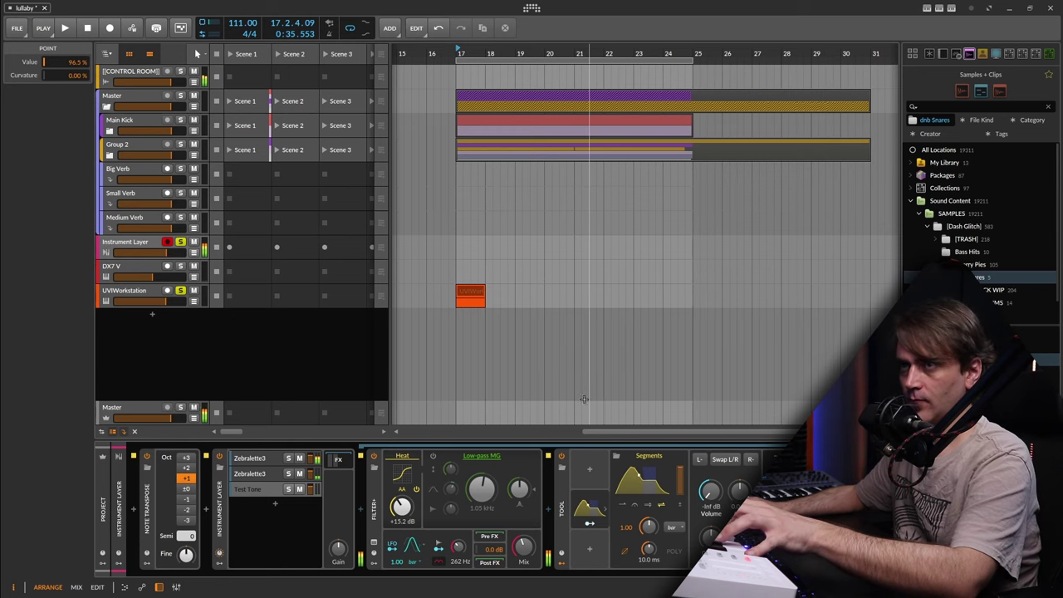
Step: Set the first Zebralette3 layer's voice mode to mono and review the second Zebralette3's settings
left_click(257, 458)
left_click(373, 541)
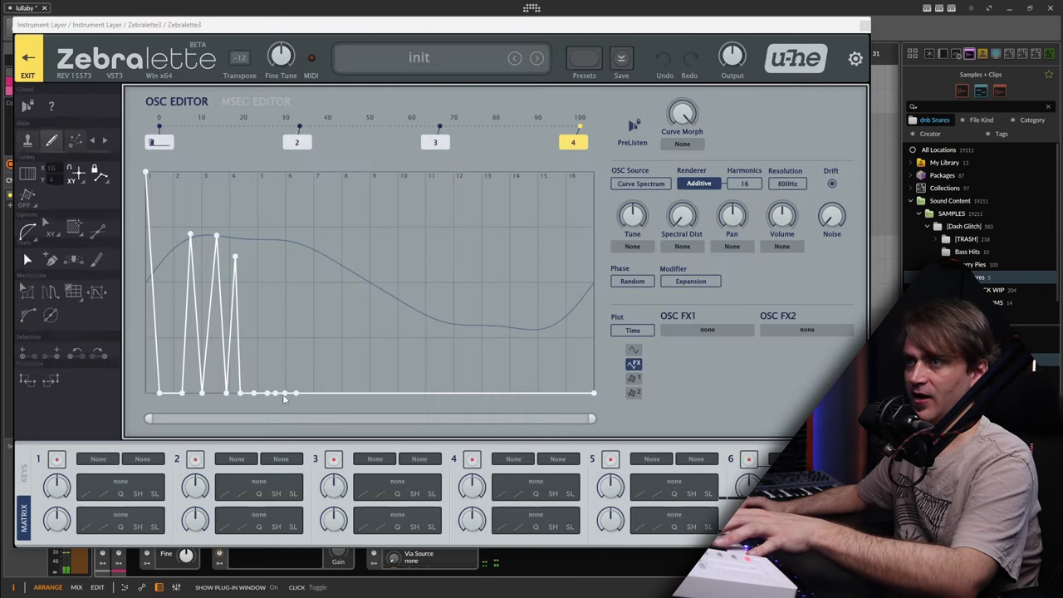
left_click(27, 58)
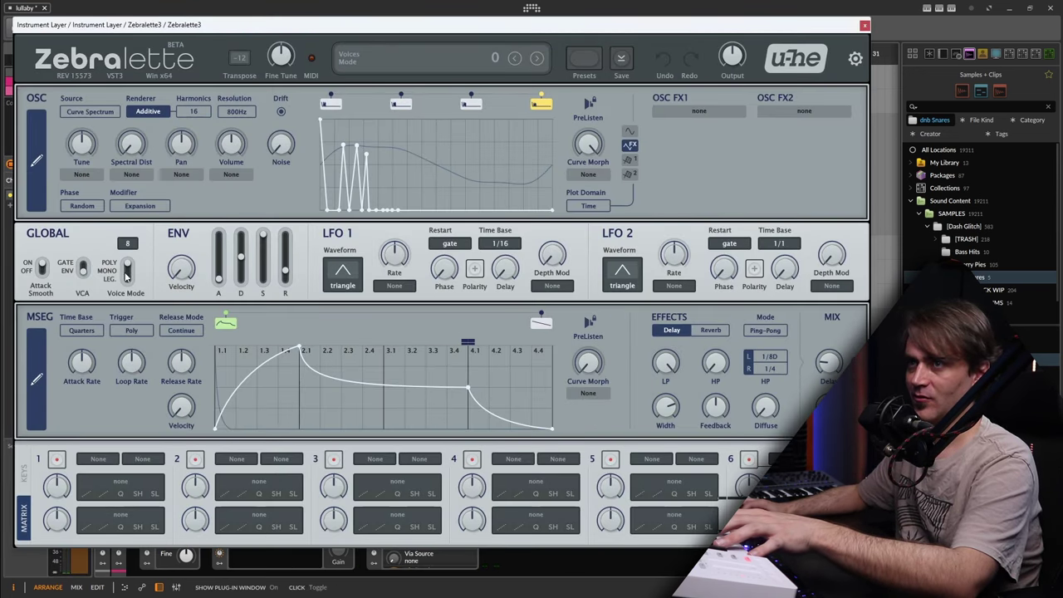
left_click(864, 26)
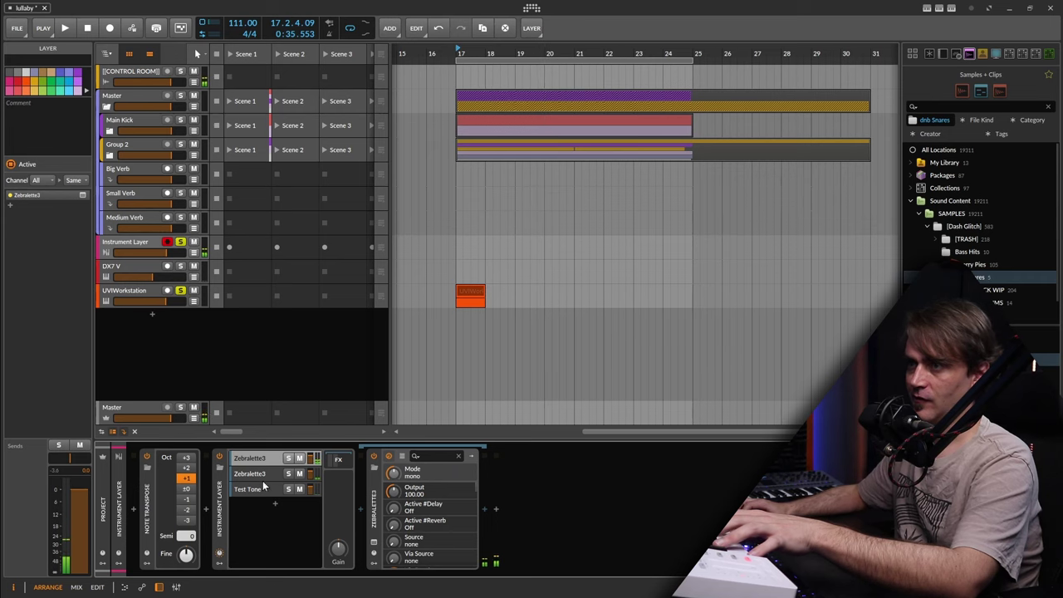
left_click(373, 546)
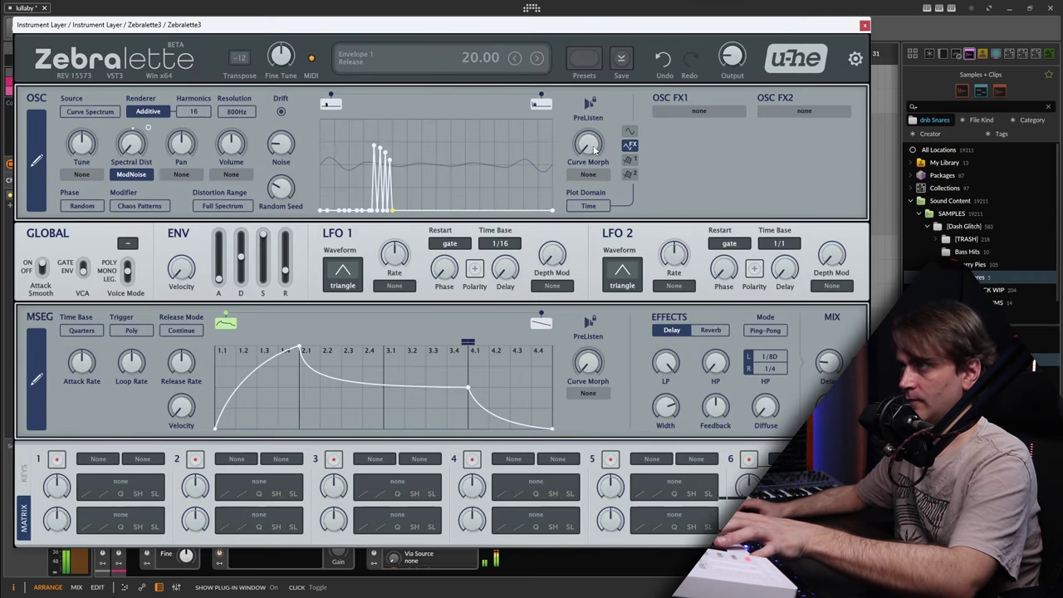
left_click(865, 26)
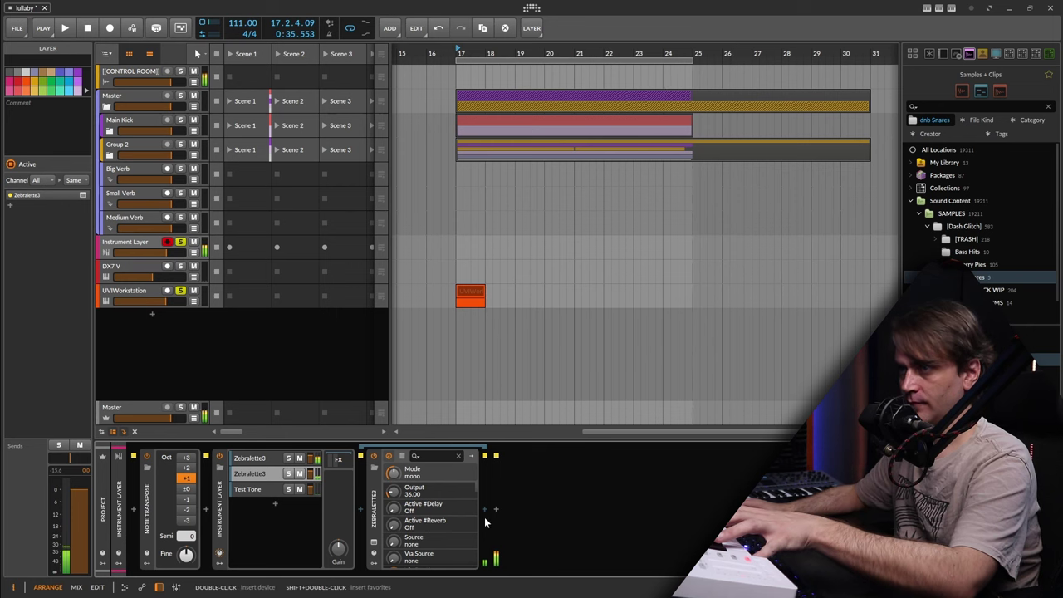
Step: Add a Chorus+ effect after the Tool device in the Instrument Layer's FX chain
left_click(337, 460)
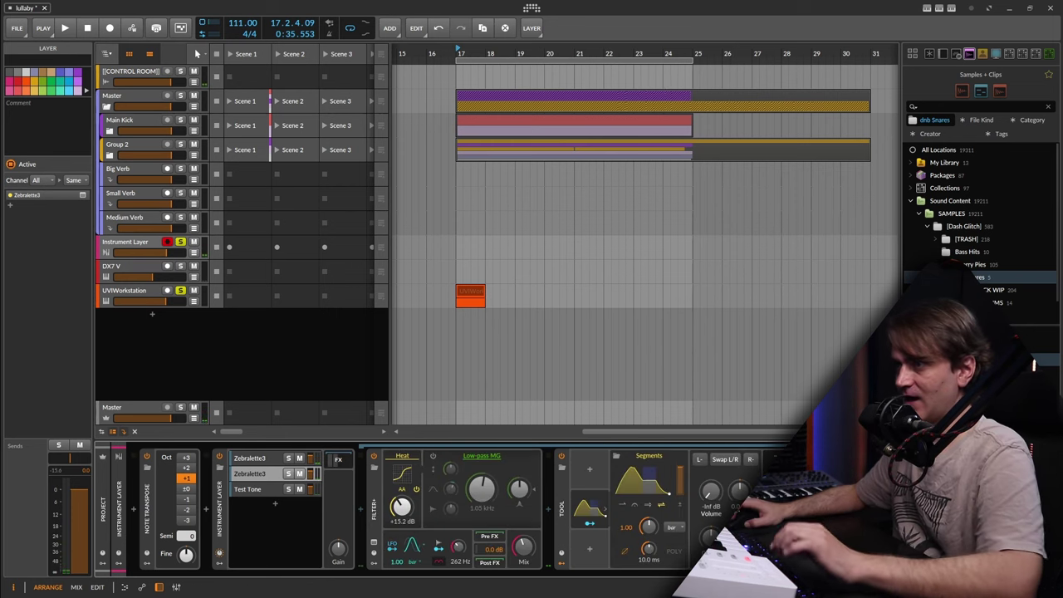
left_click(771, 509)
type("chor")
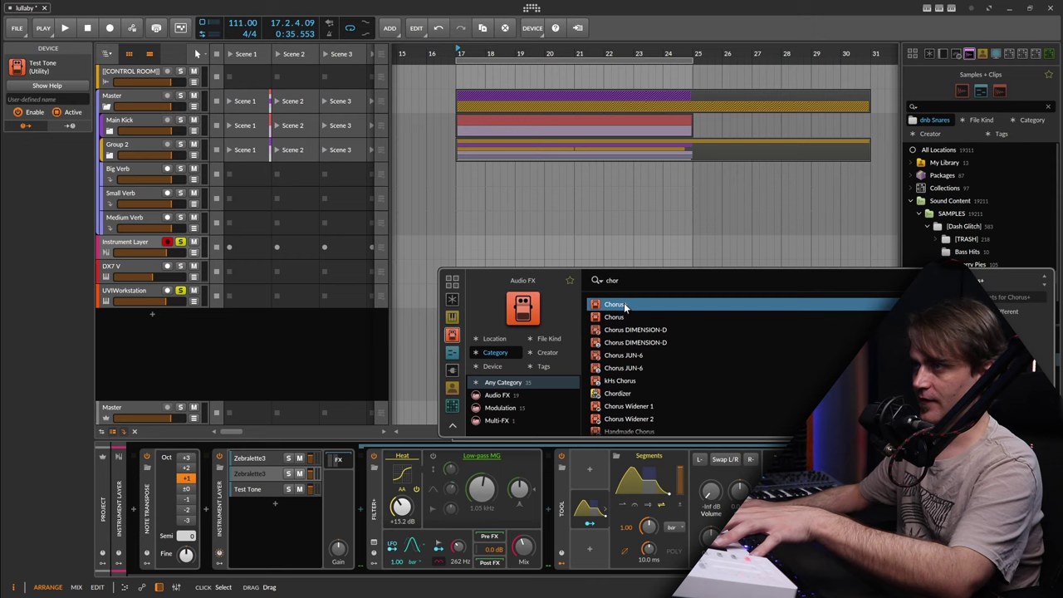
key("Return")
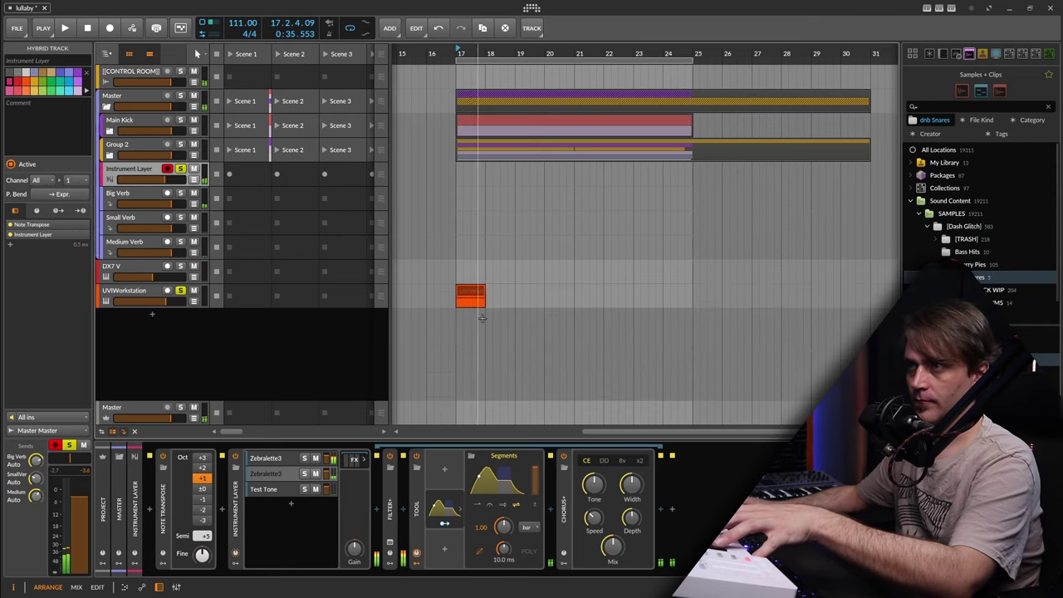